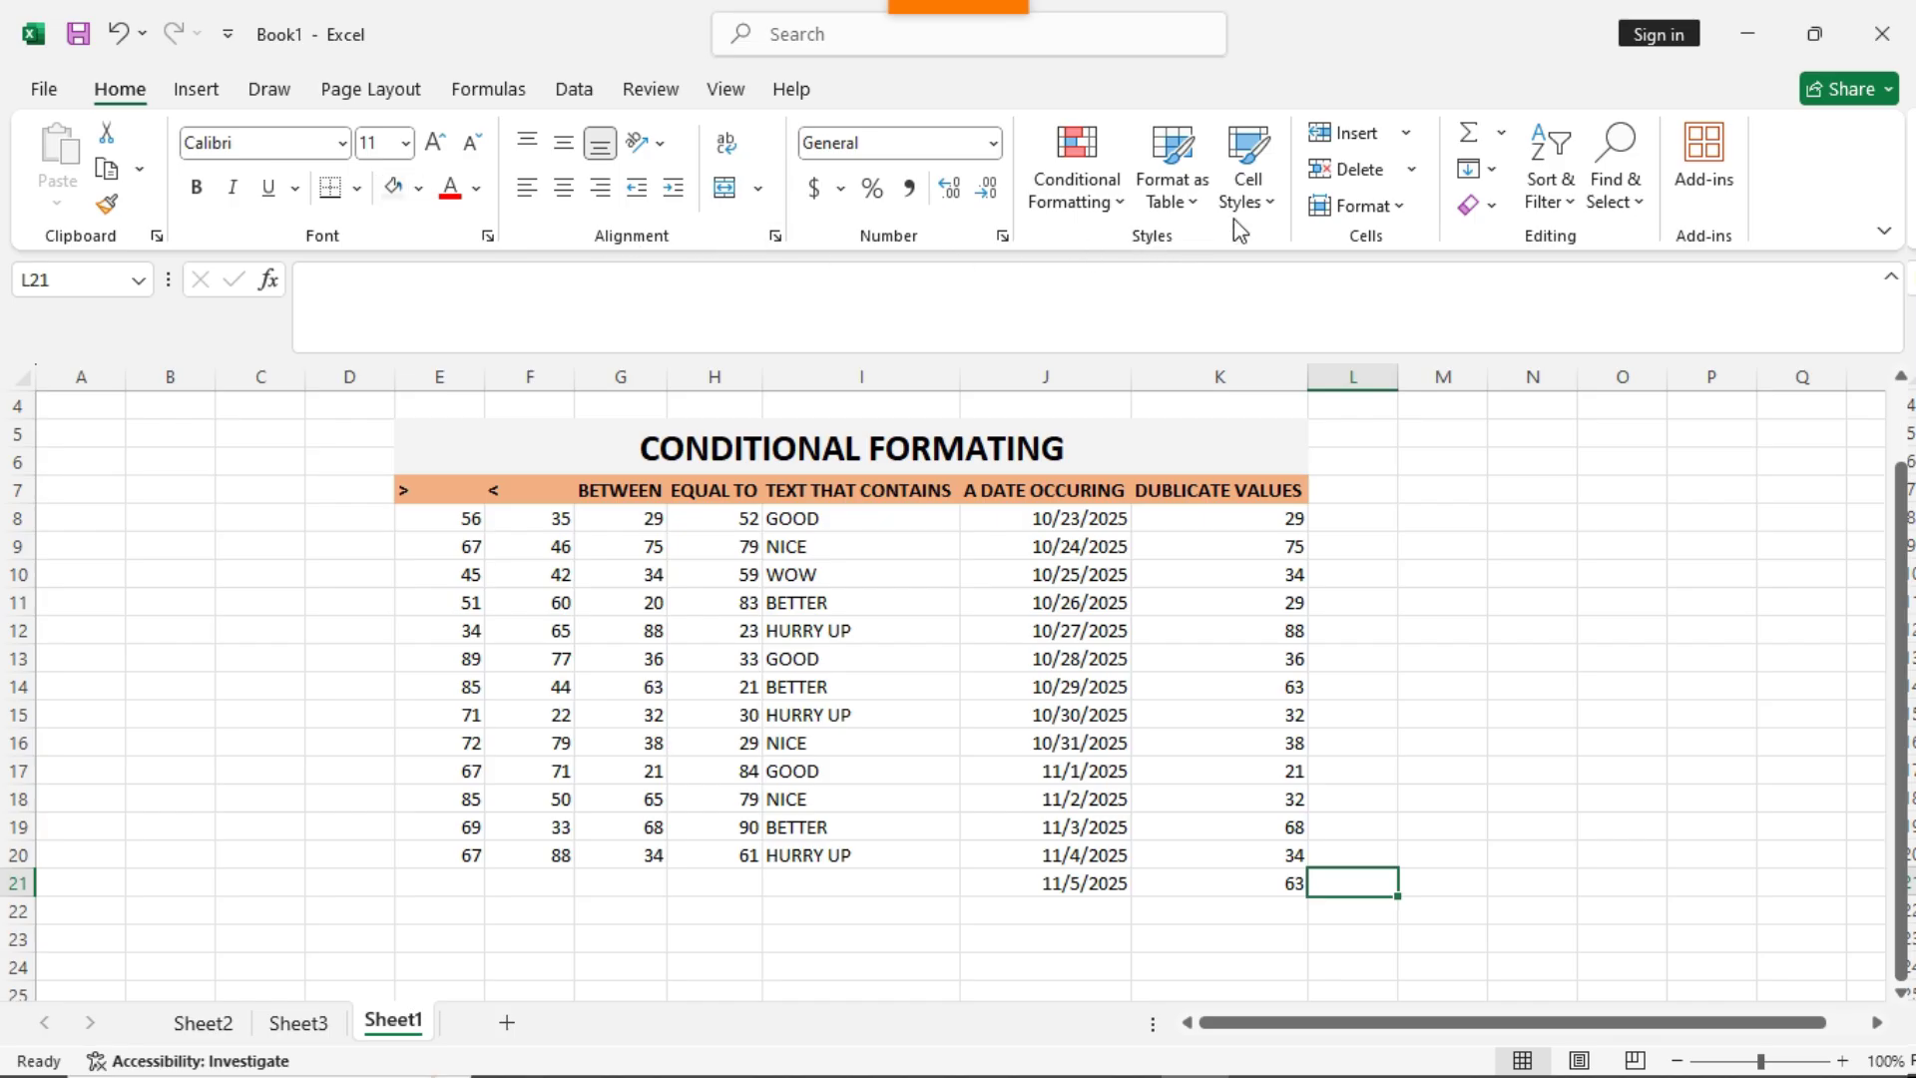
left_click(1118, 205)
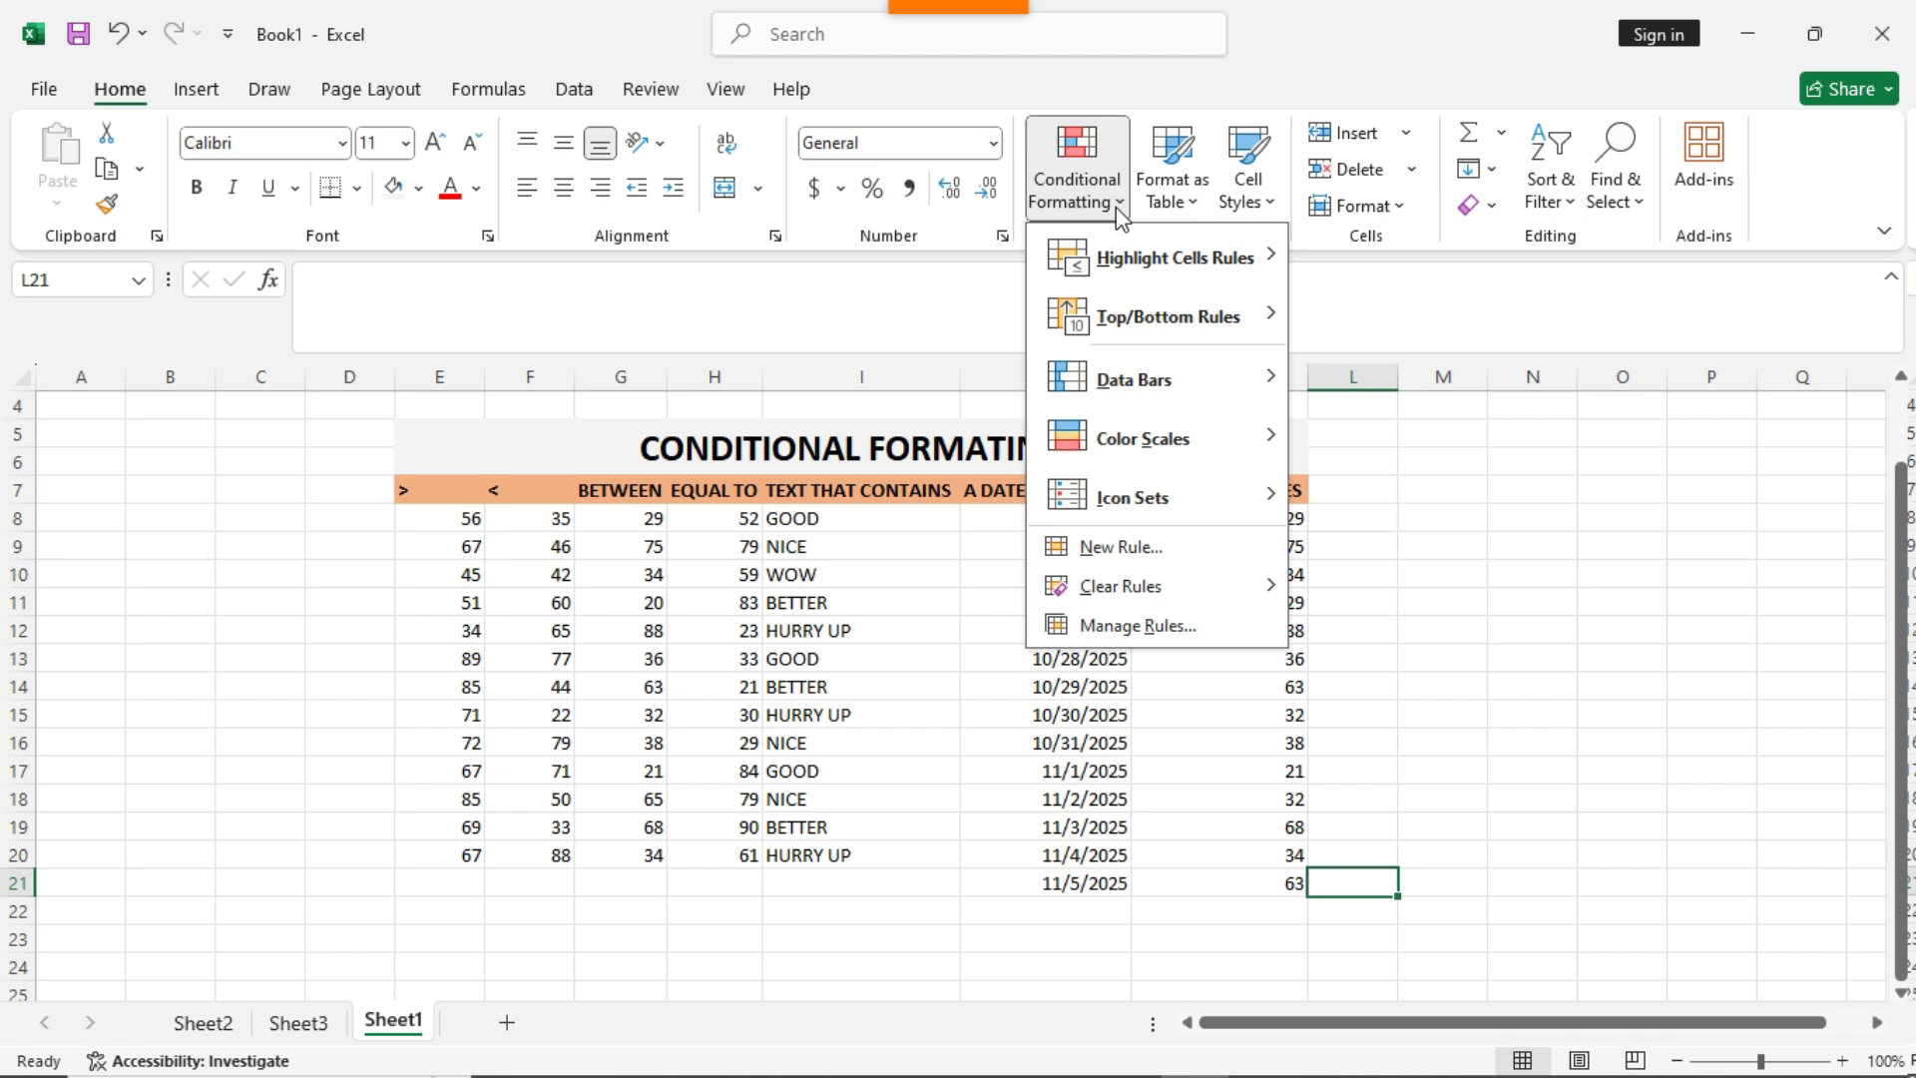
mouse_move(1128, 261)
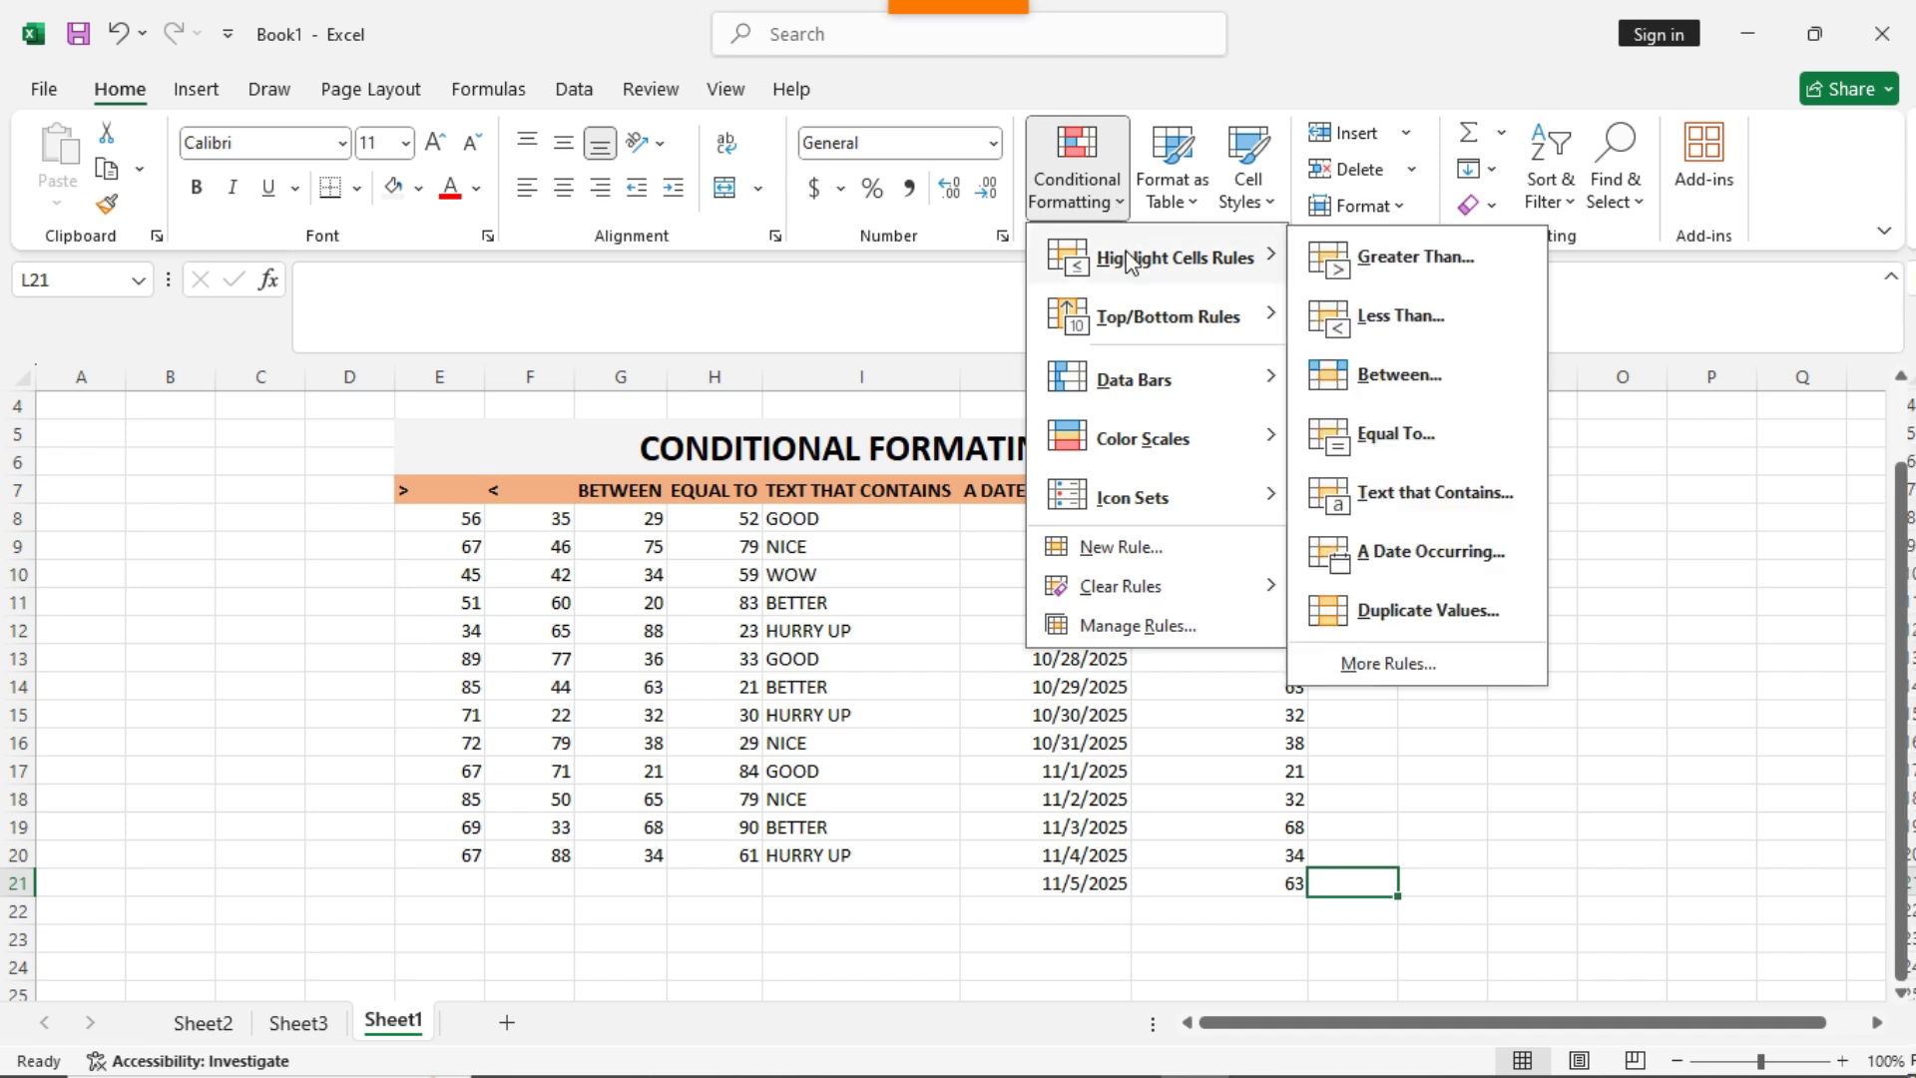
mouse_move(1128, 319)
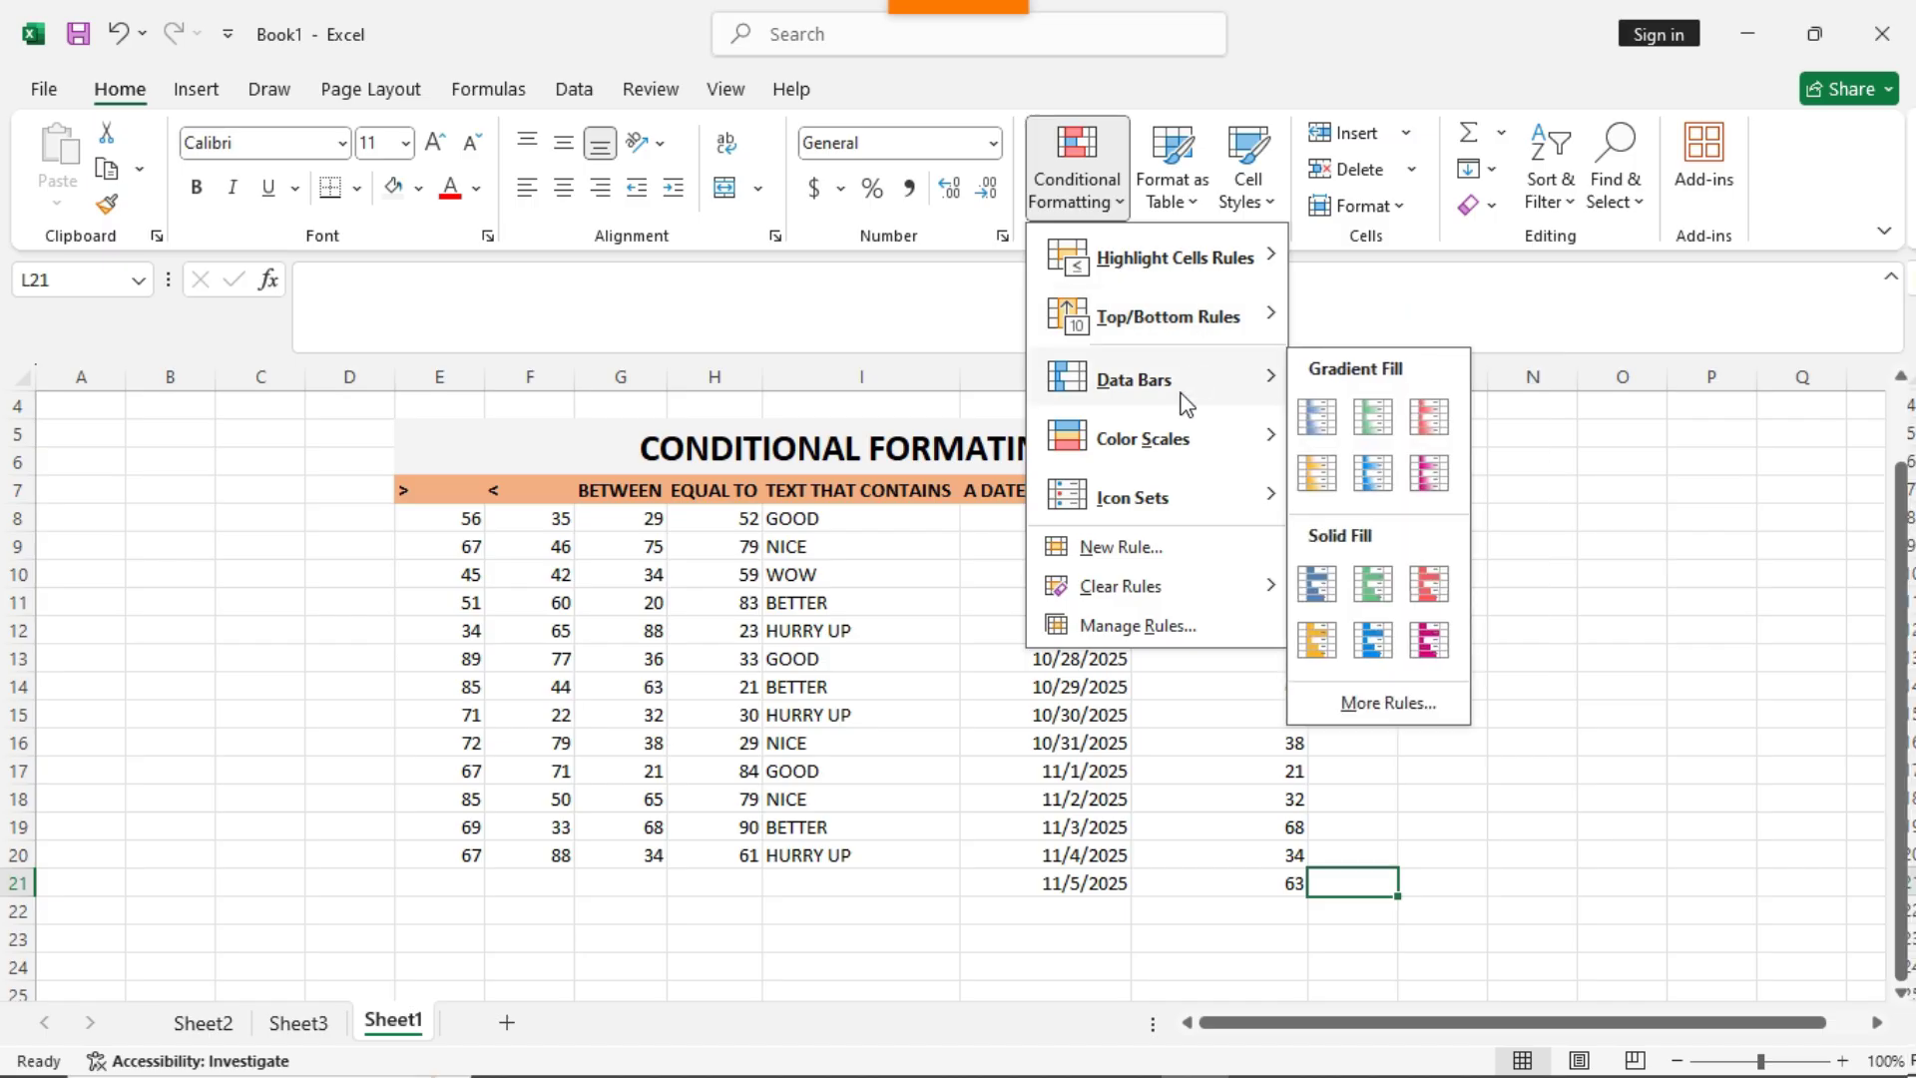
mouse_move(1180, 452)
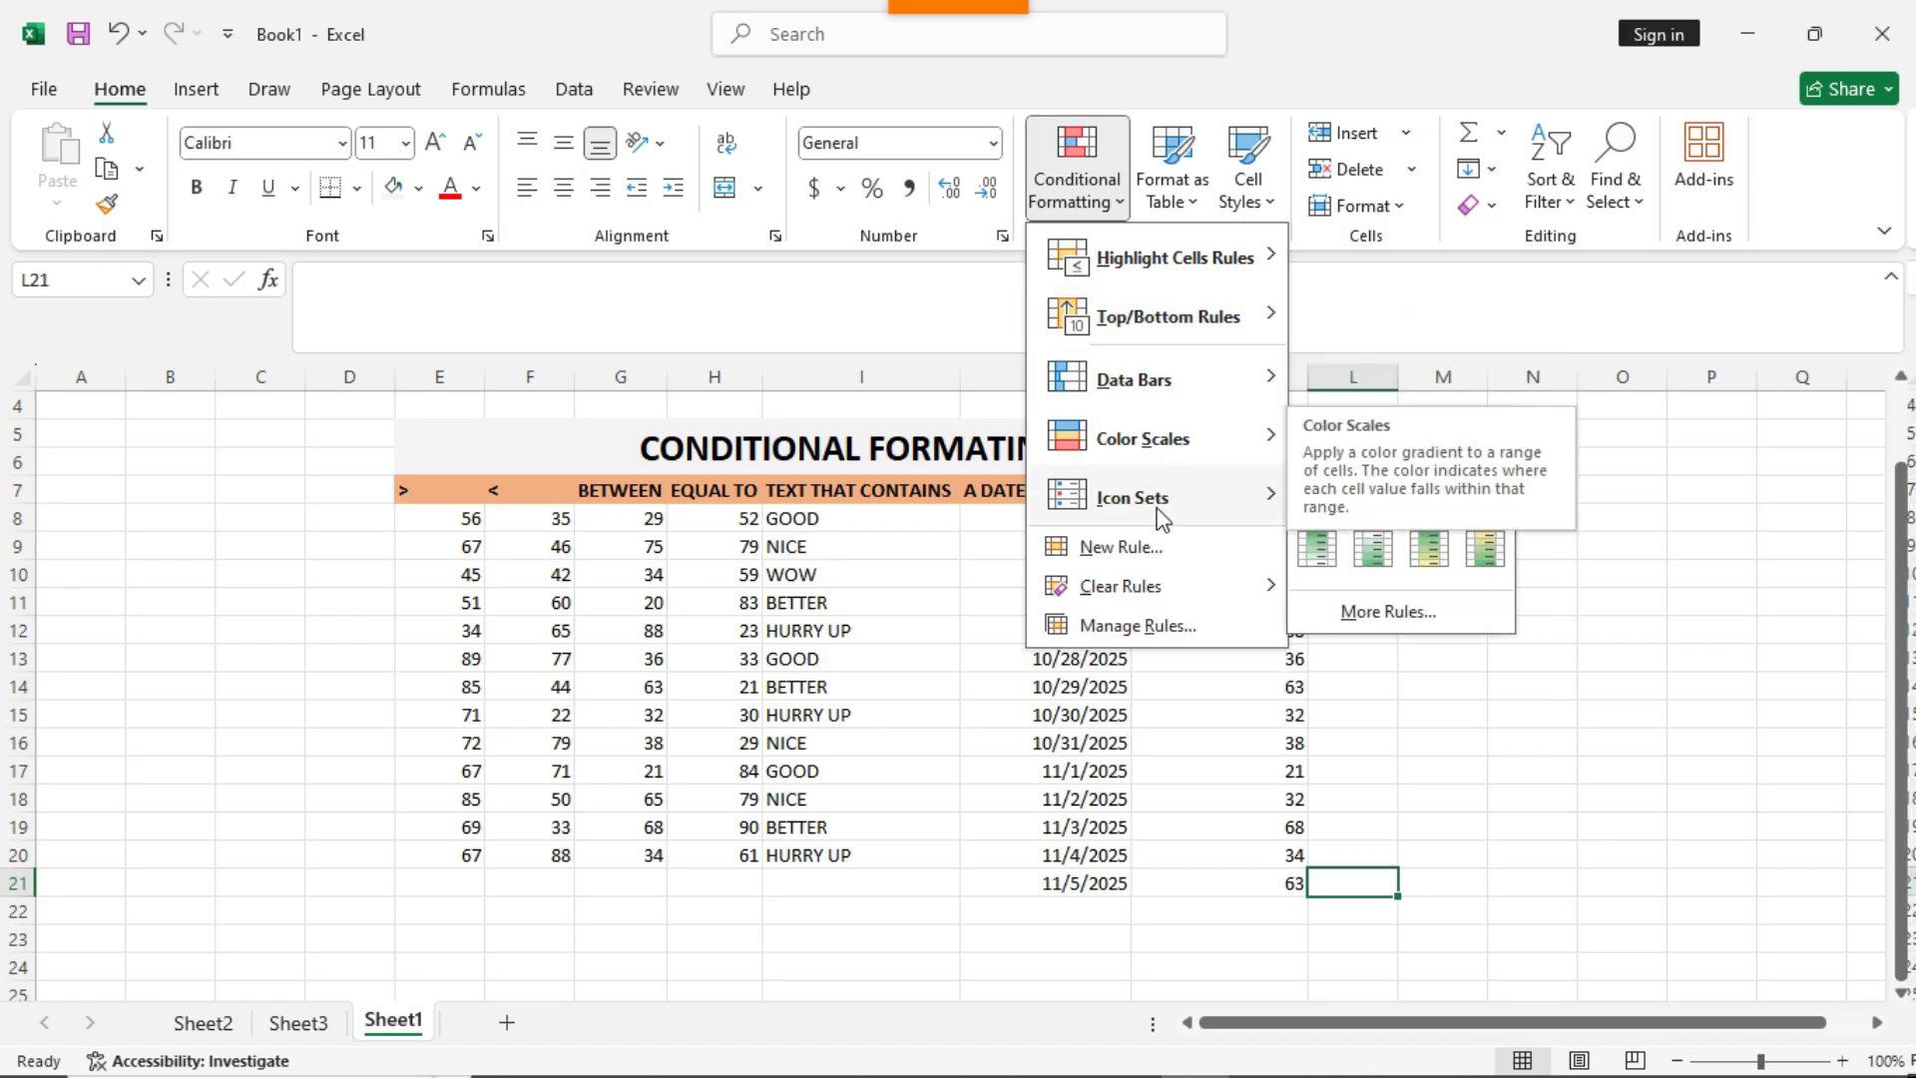
mouse_move(1158, 519)
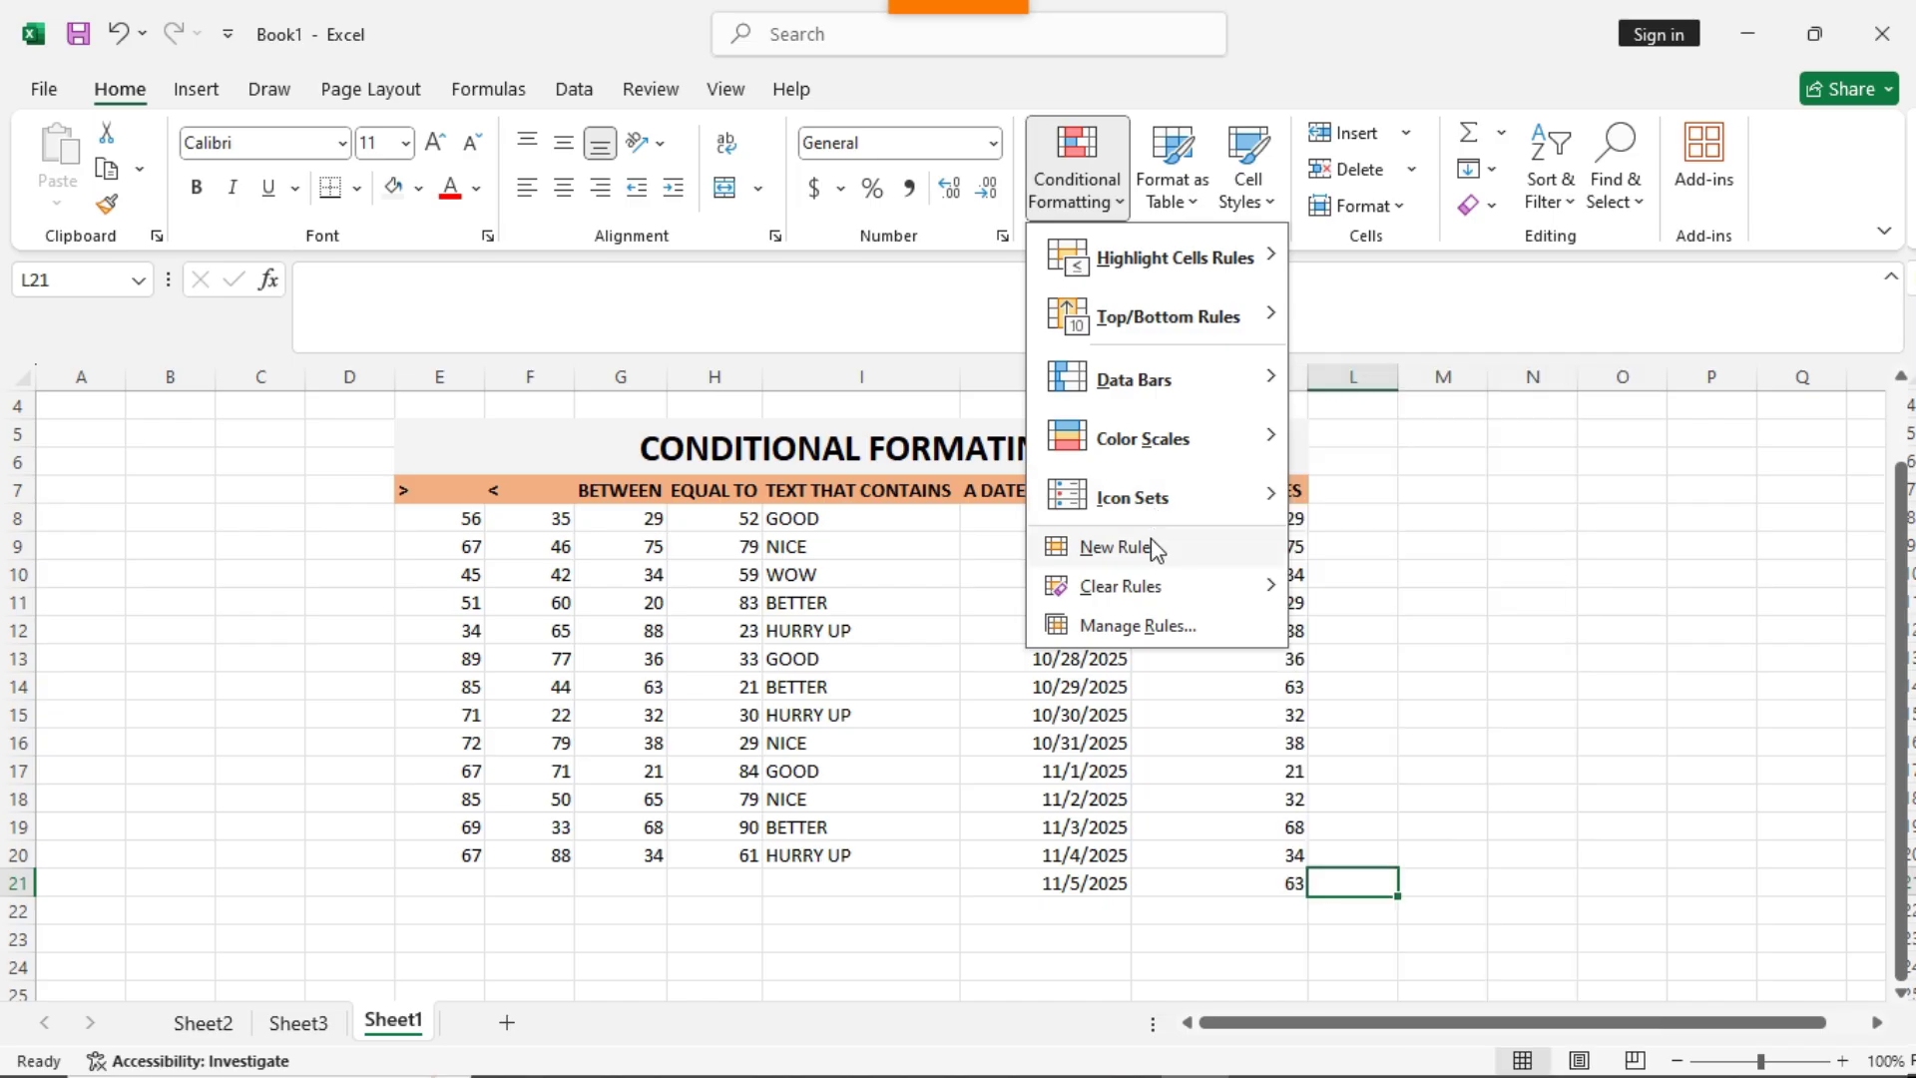
mouse_move(1155, 597)
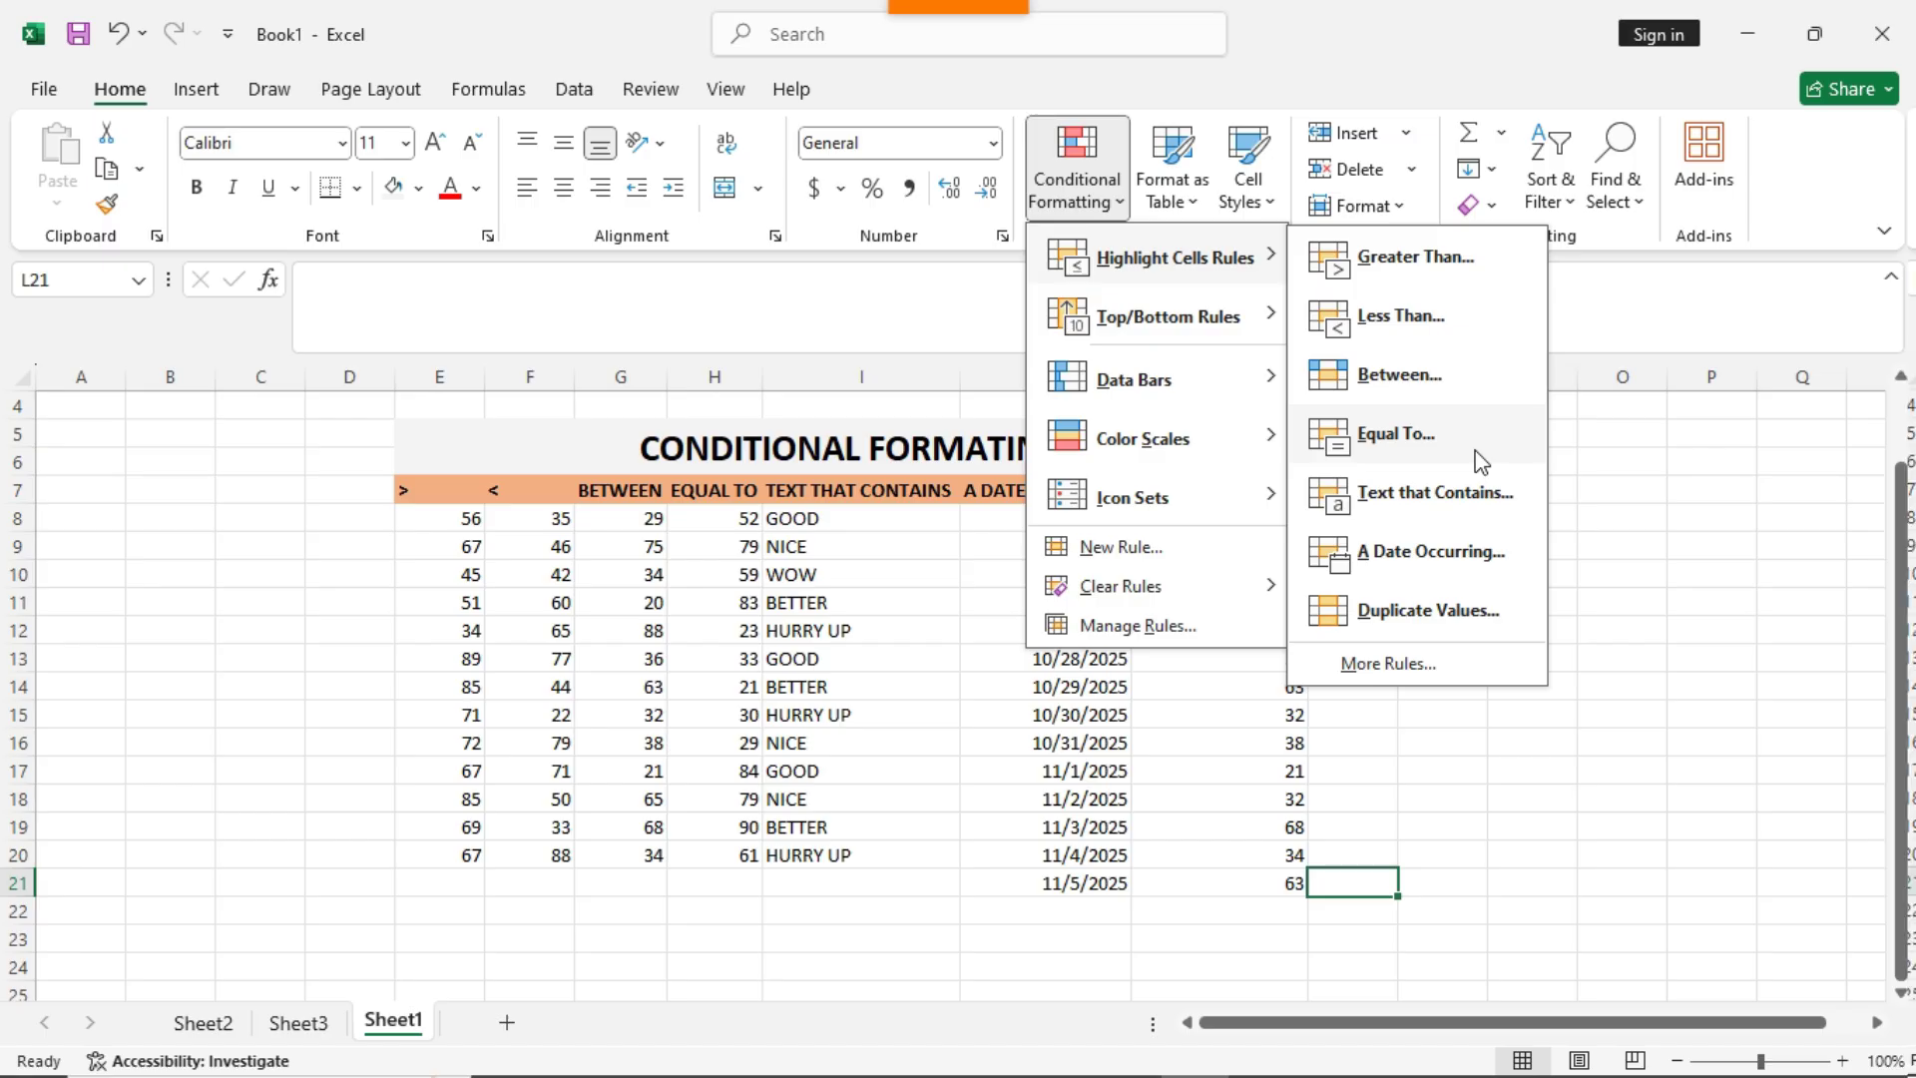
left_click(1664, 513)
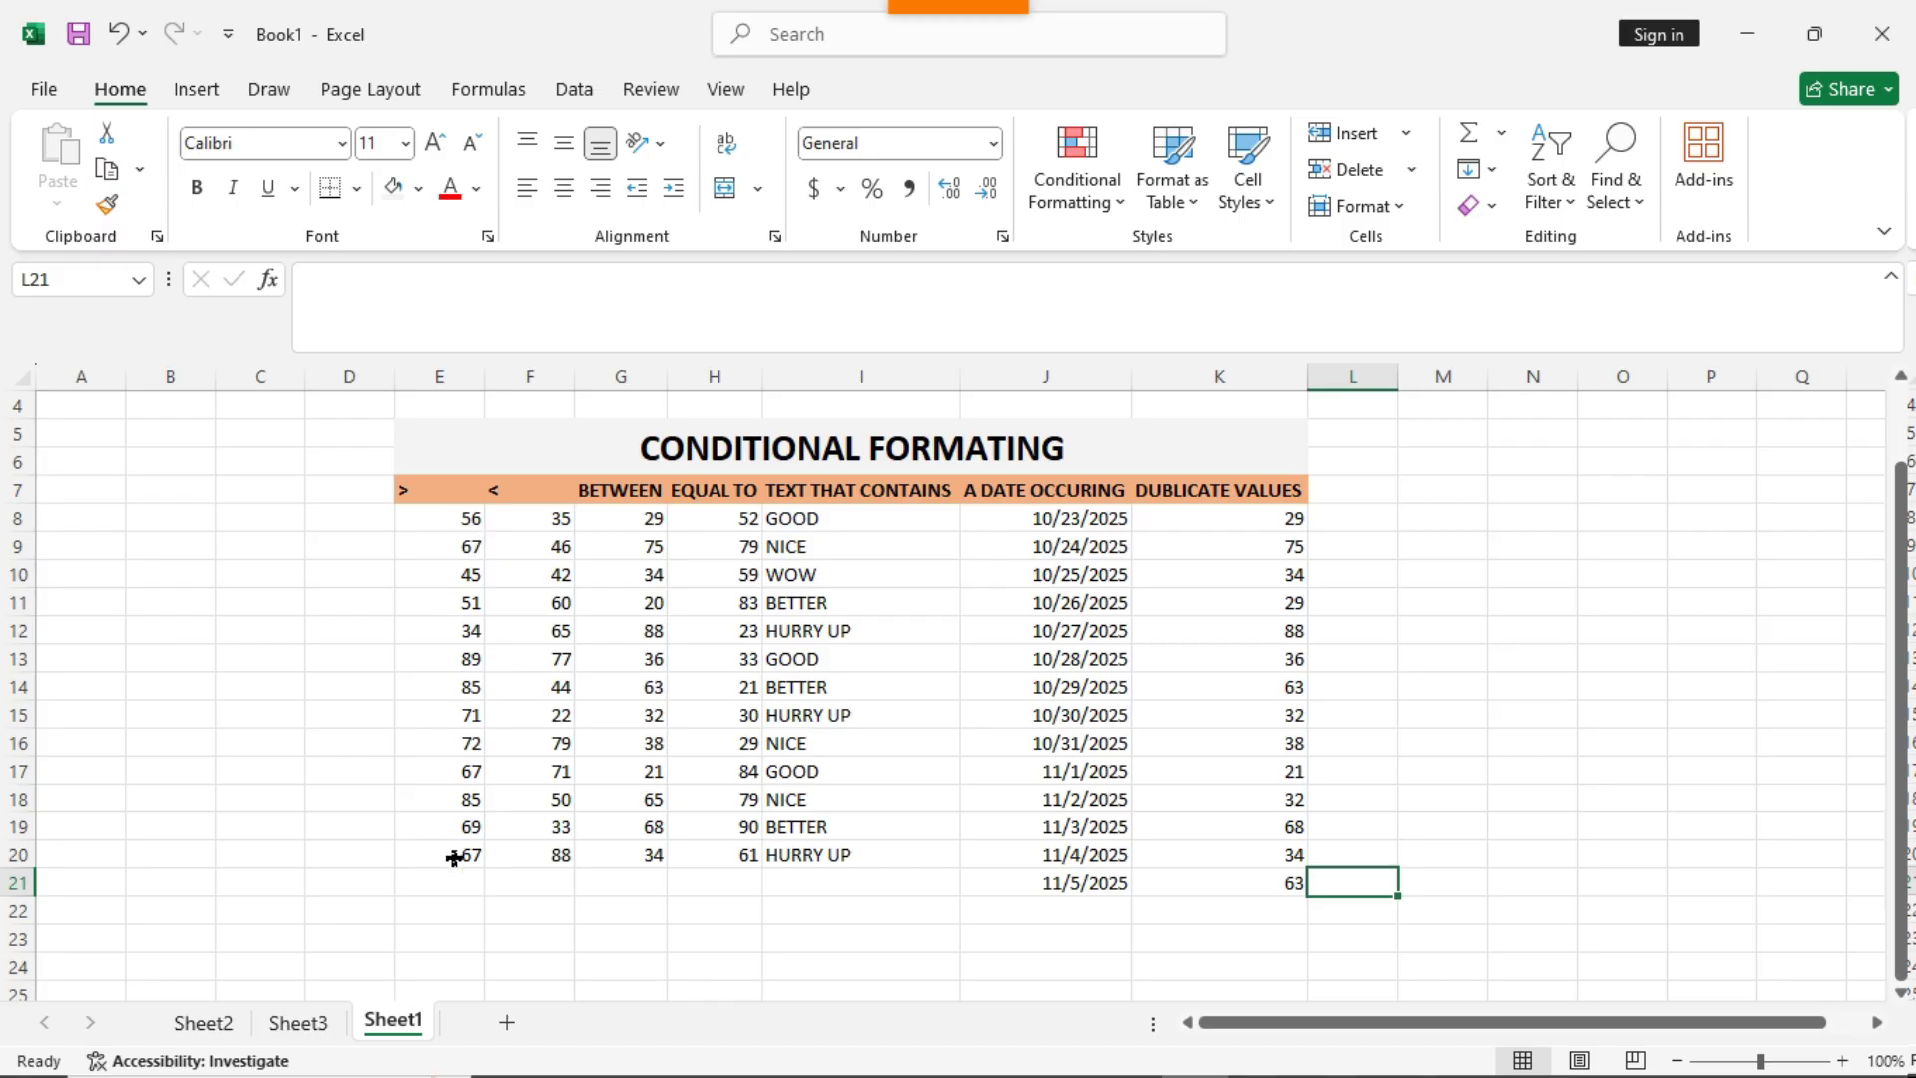
Highlight values greater than 70 in E8:E20 with Light Red Fill with Dark Red Text using conditional formatting
left_click(431, 520)
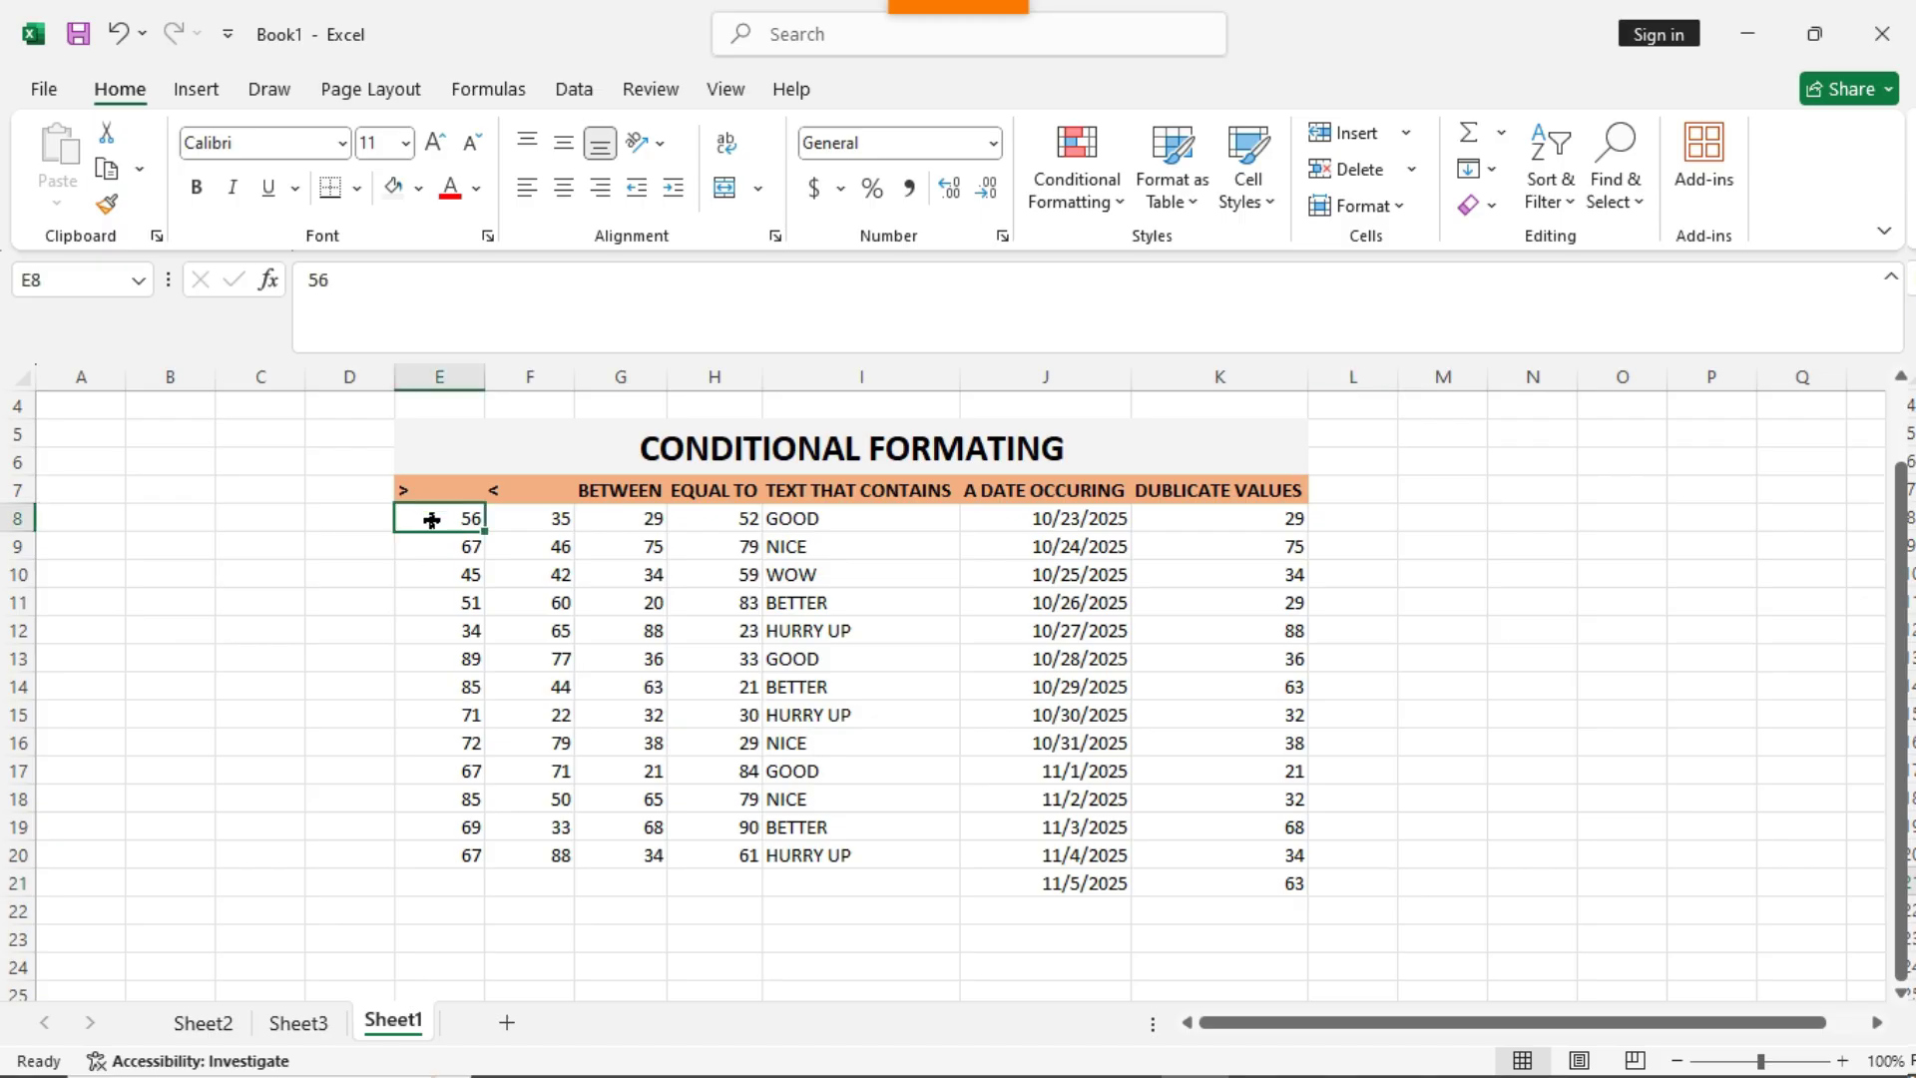
left_click_drag(431, 520, 450, 855)
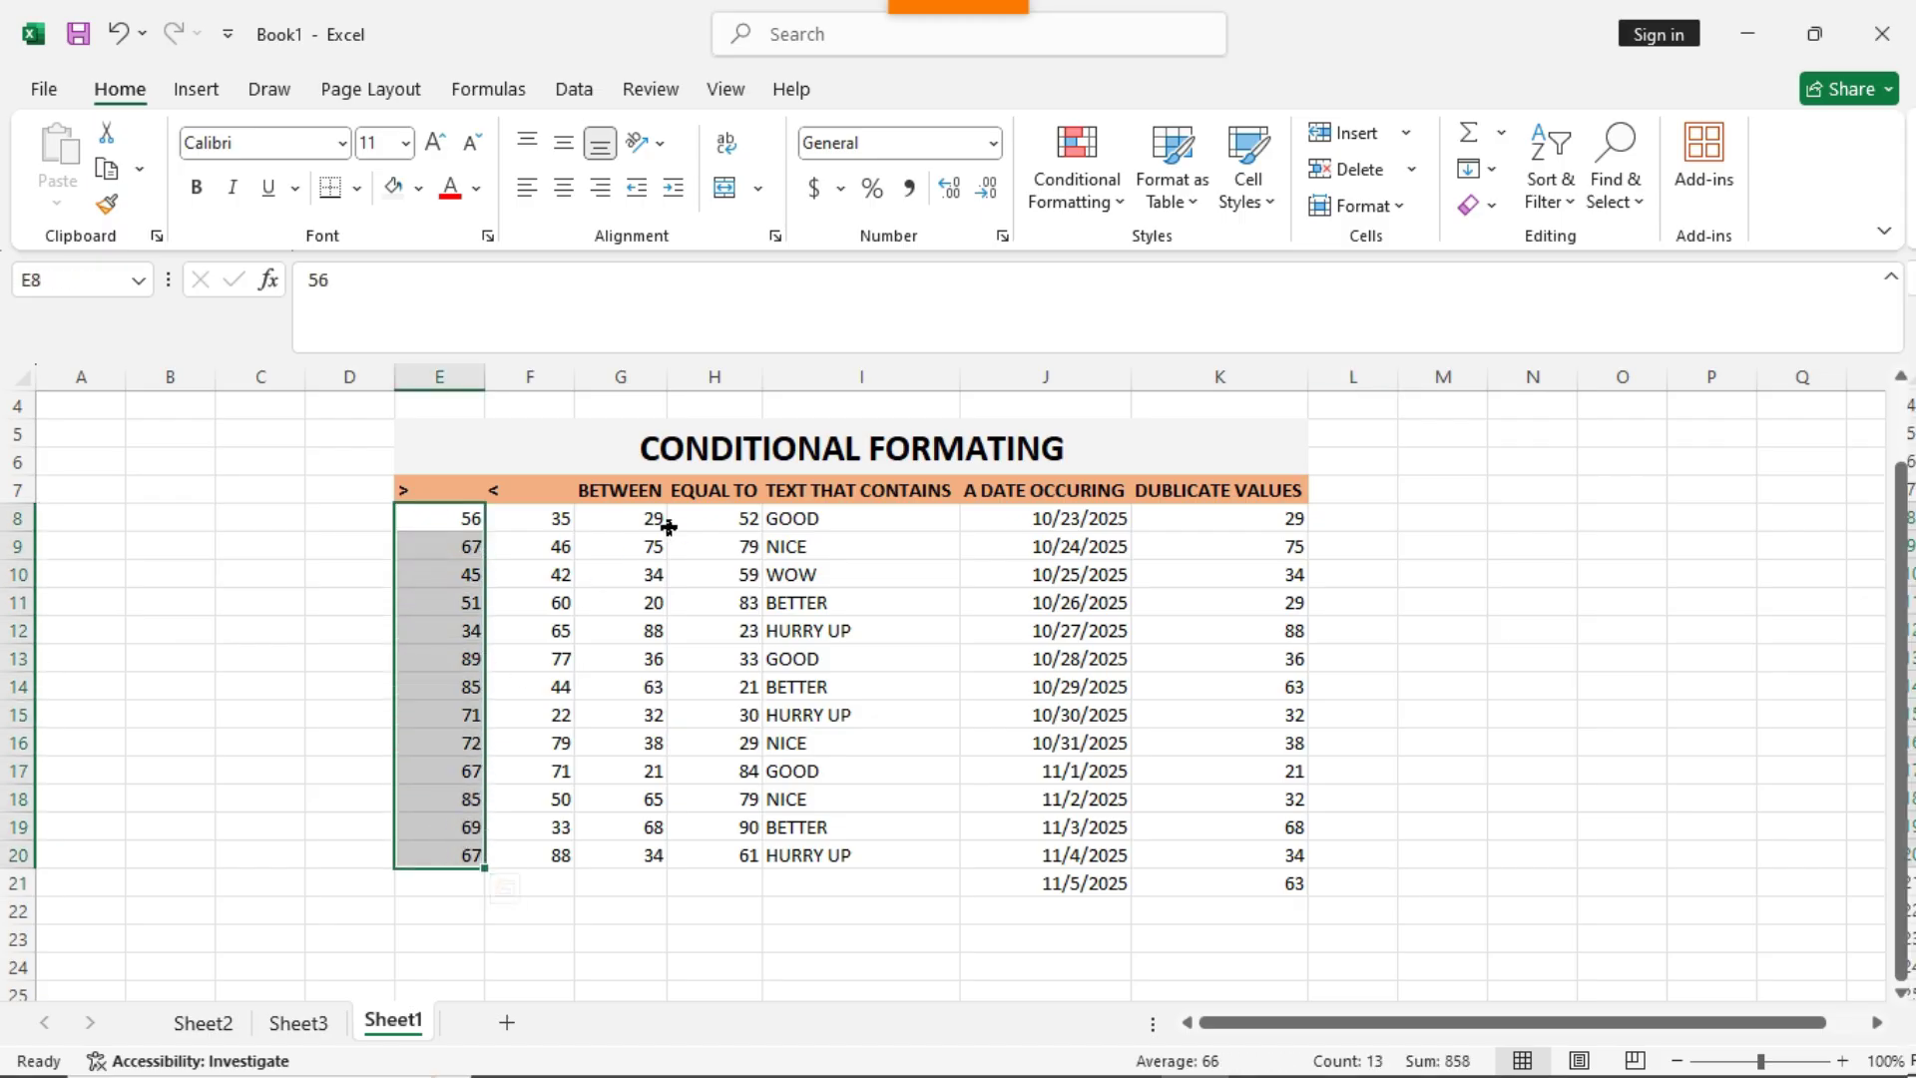
left_click(1116, 192)
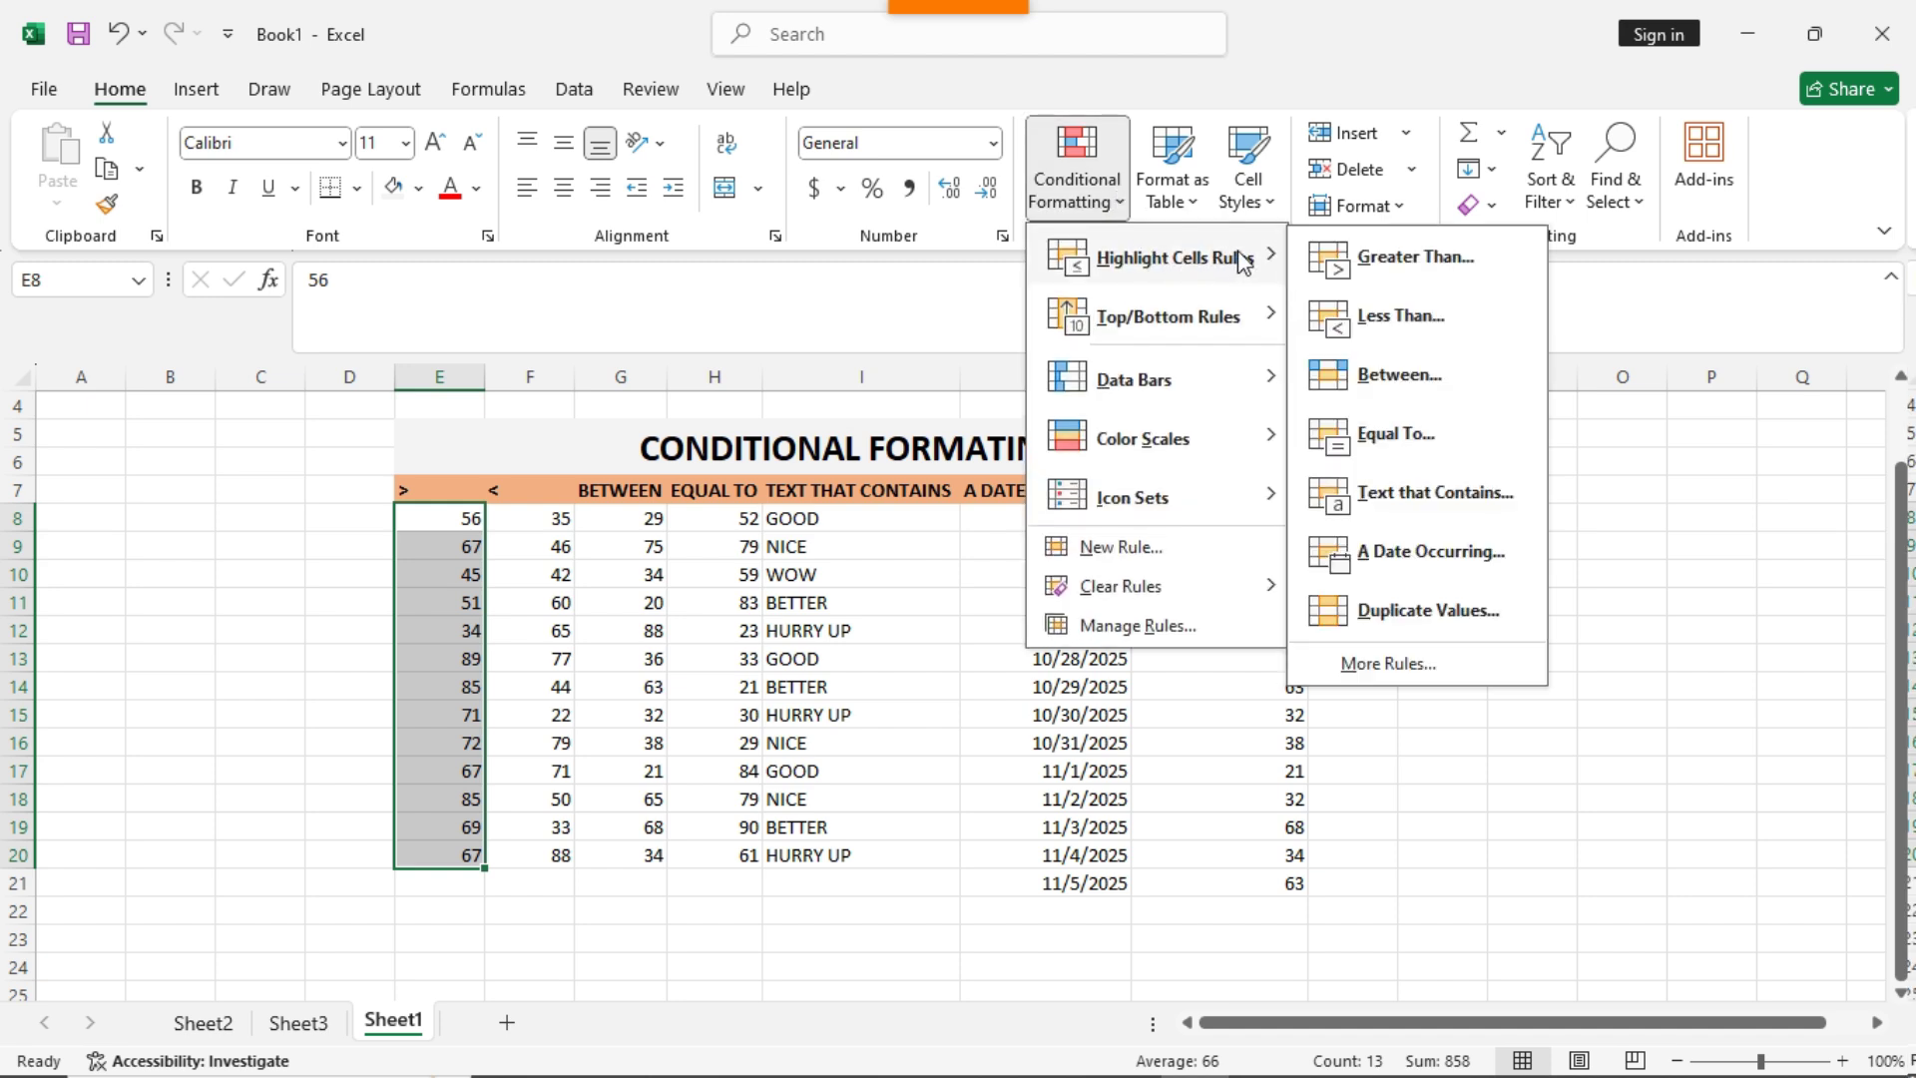
left_click(1443, 261)
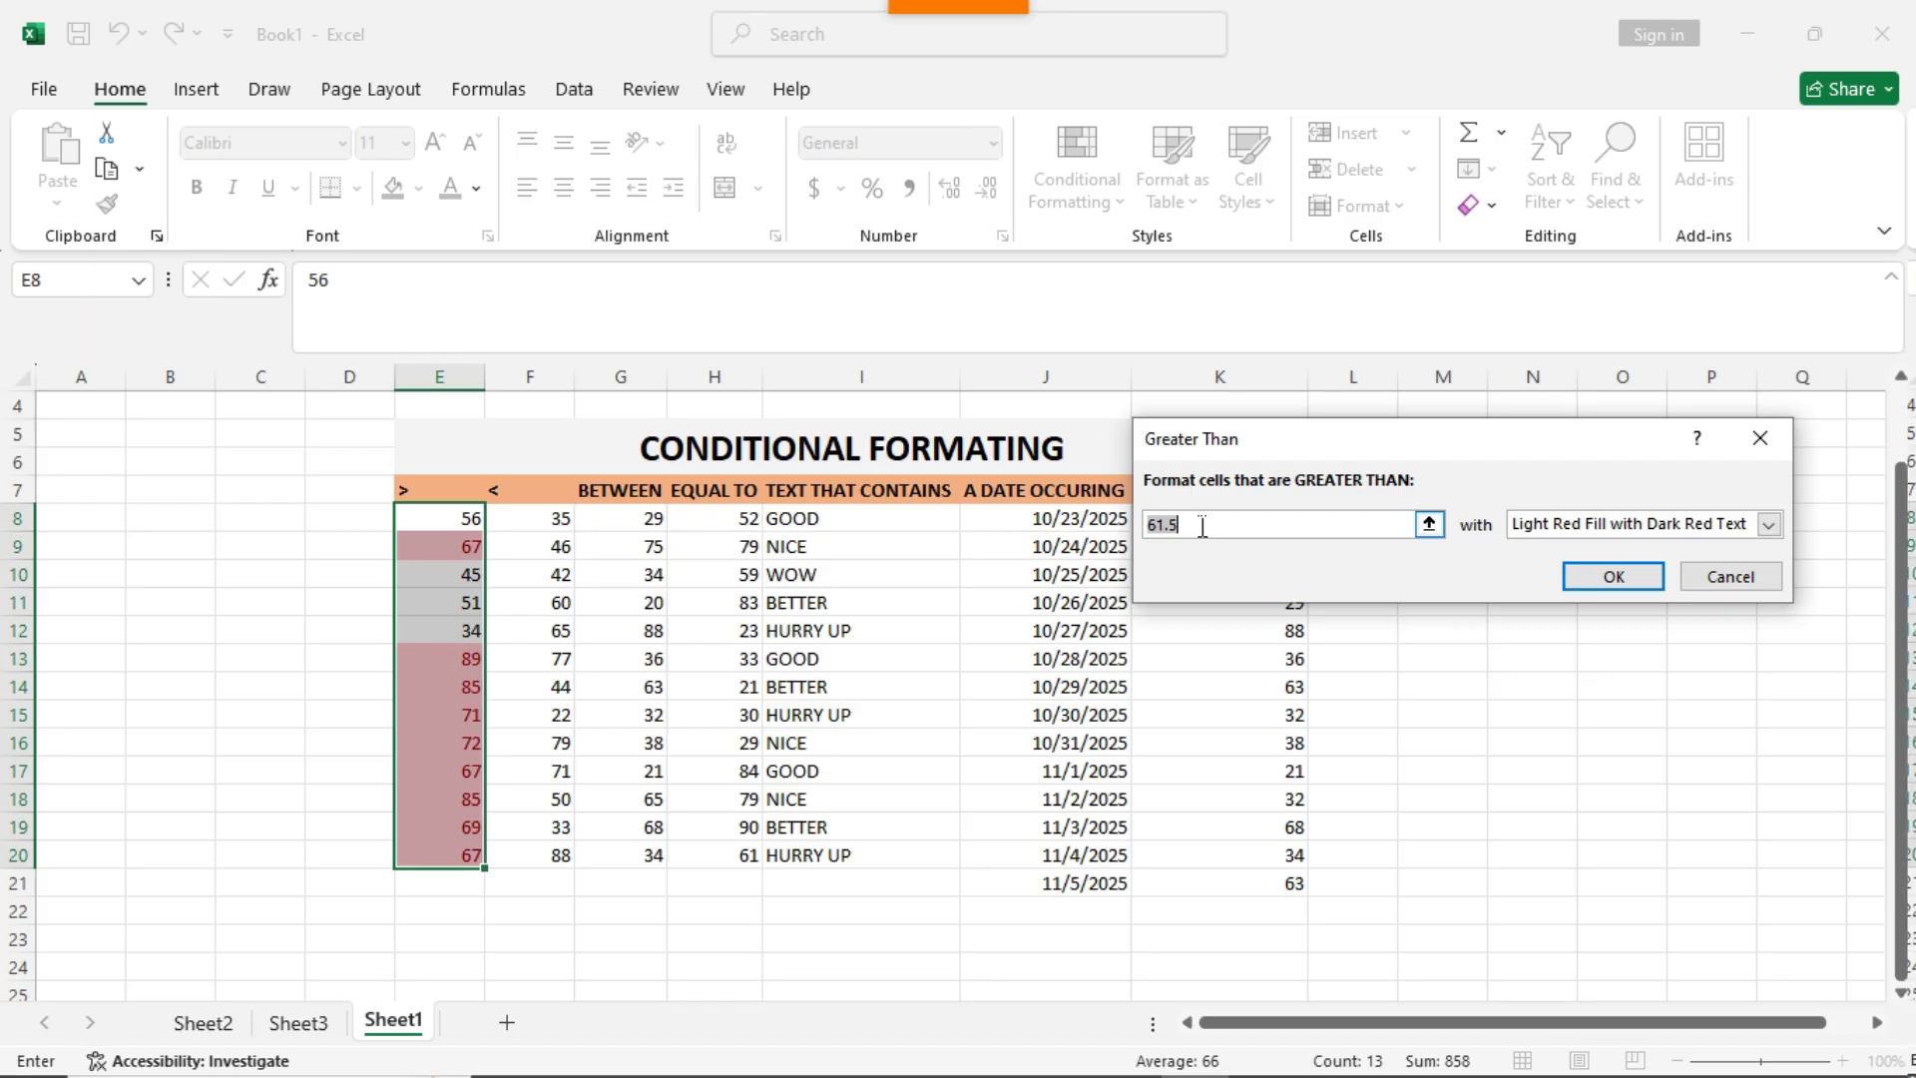
type("70")
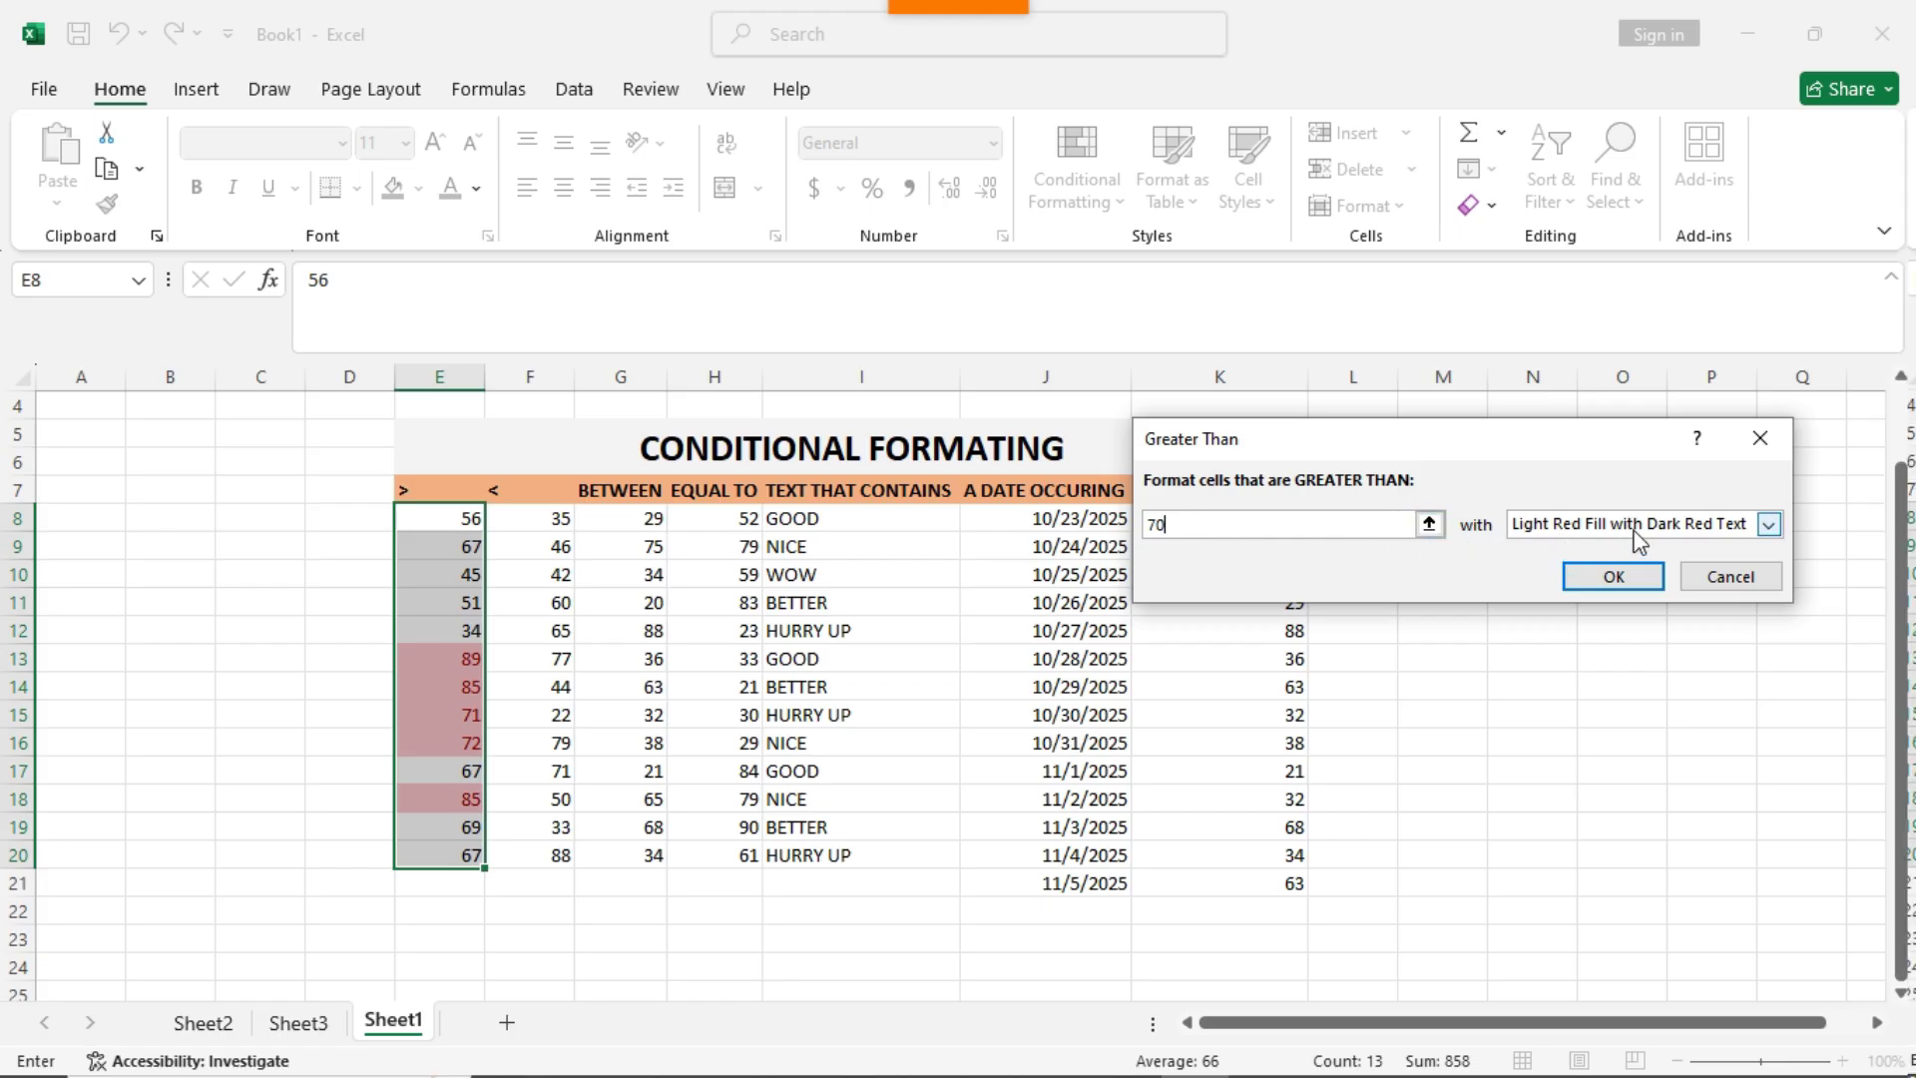
left_click(1770, 526)
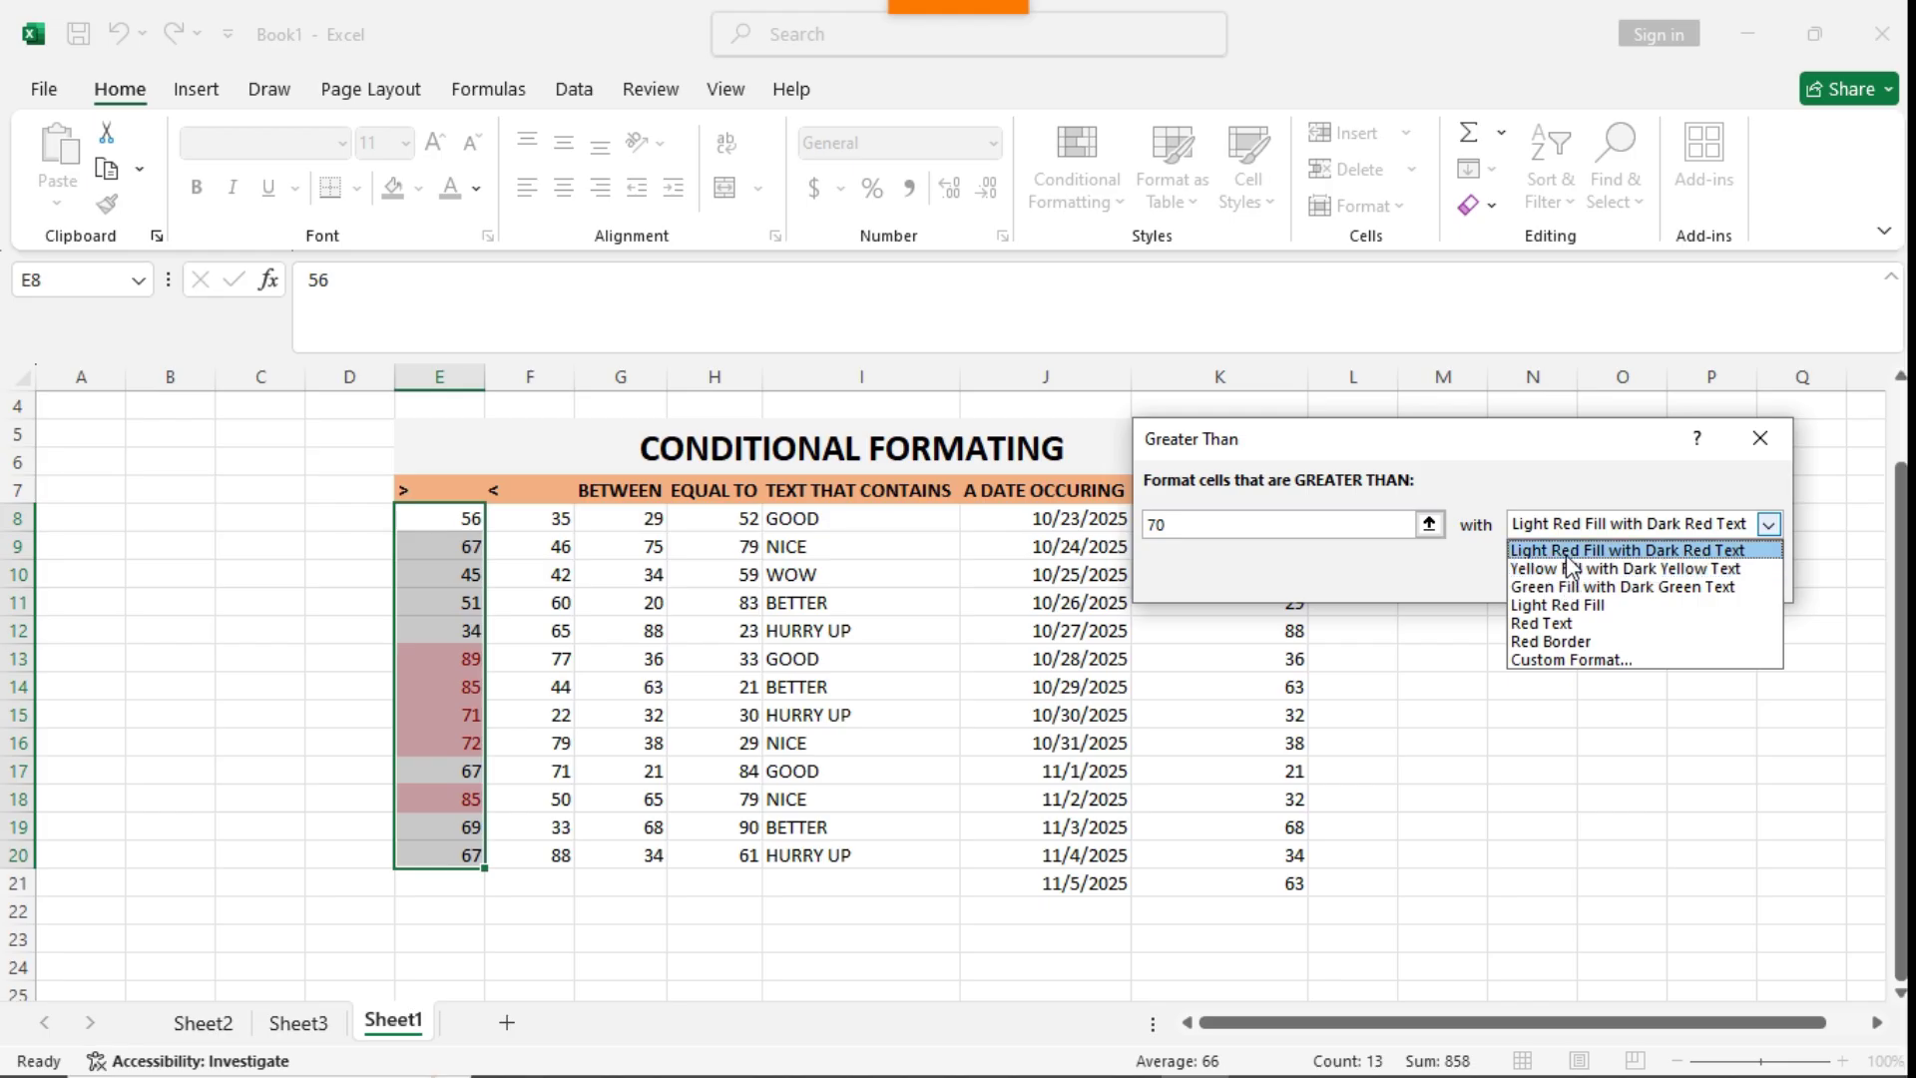
left_click(1569, 554)
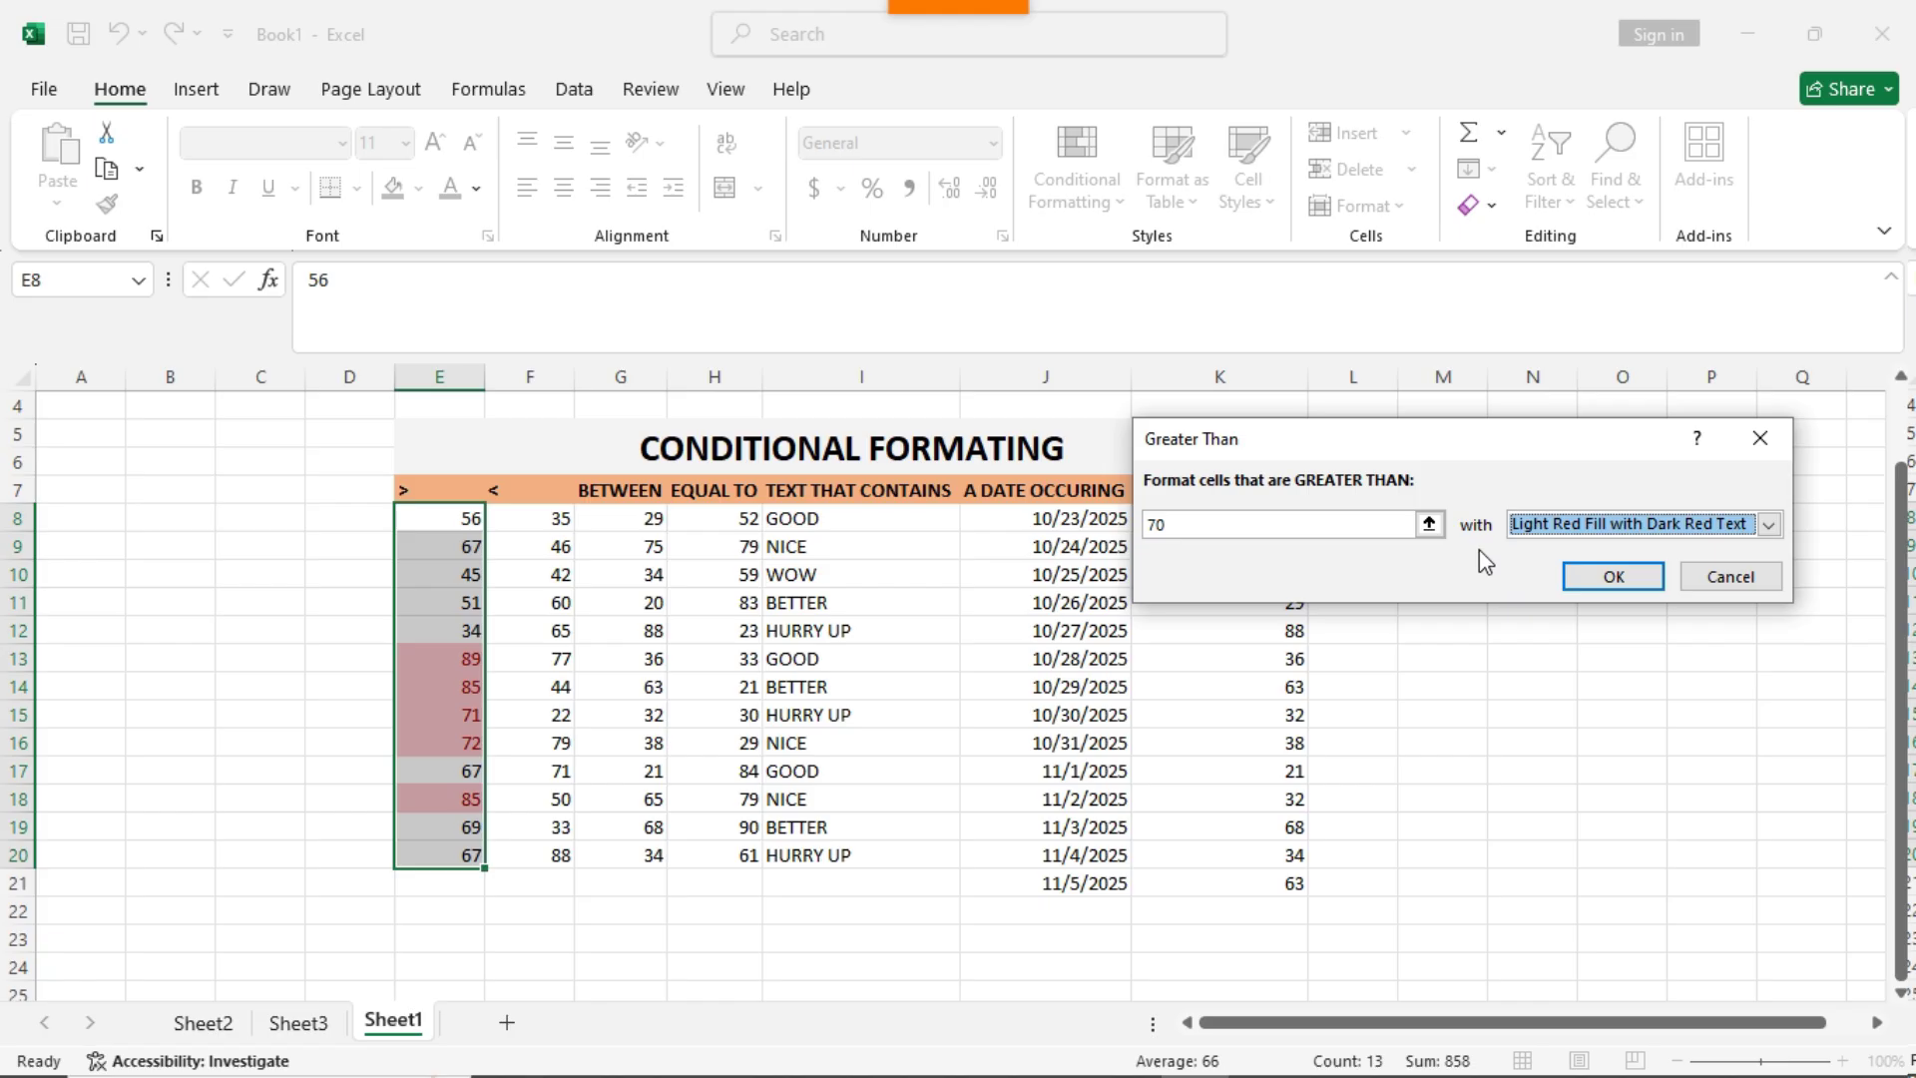
left_click(1604, 590)
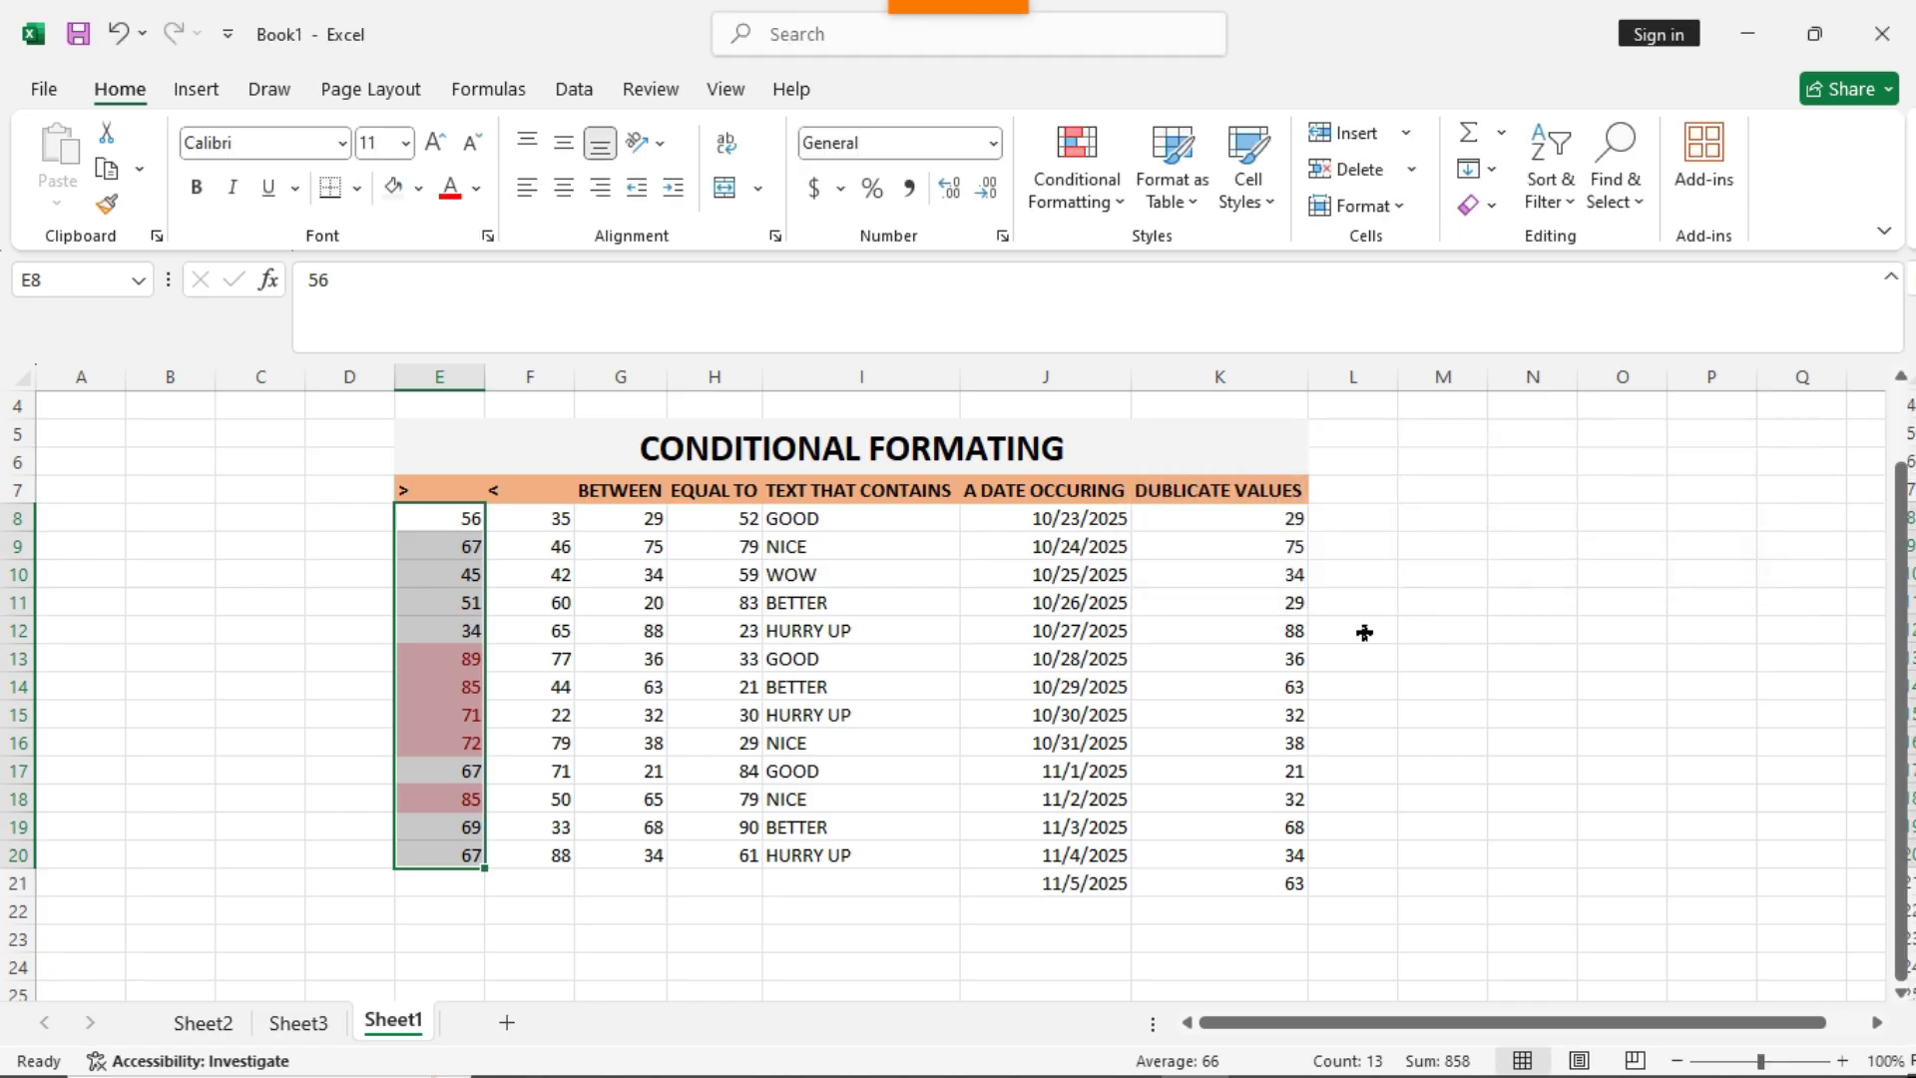
left_click(1381, 579)
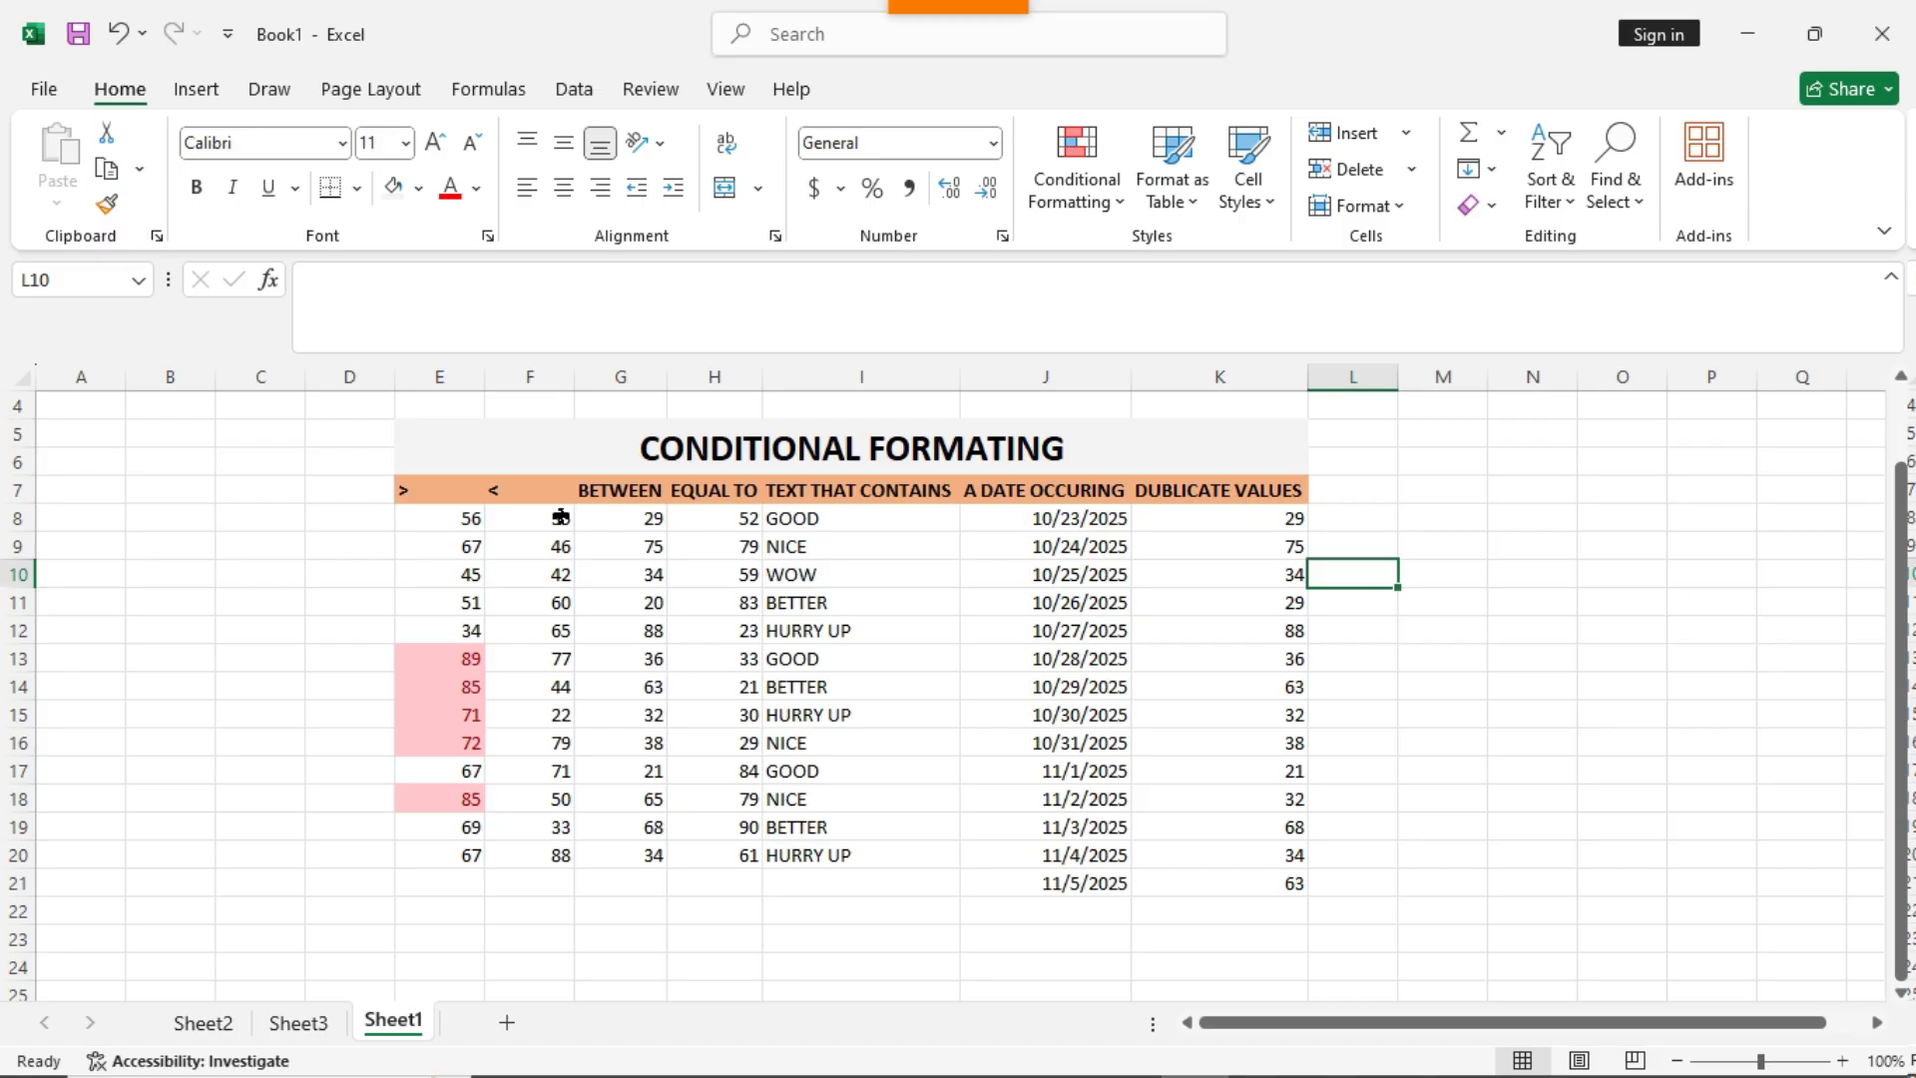
Highlight values less than 40 in F8:F20 with Yellow Fill with Dark Yellow Text using conditional formatting
left_click_drag(561, 516, 550, 856)
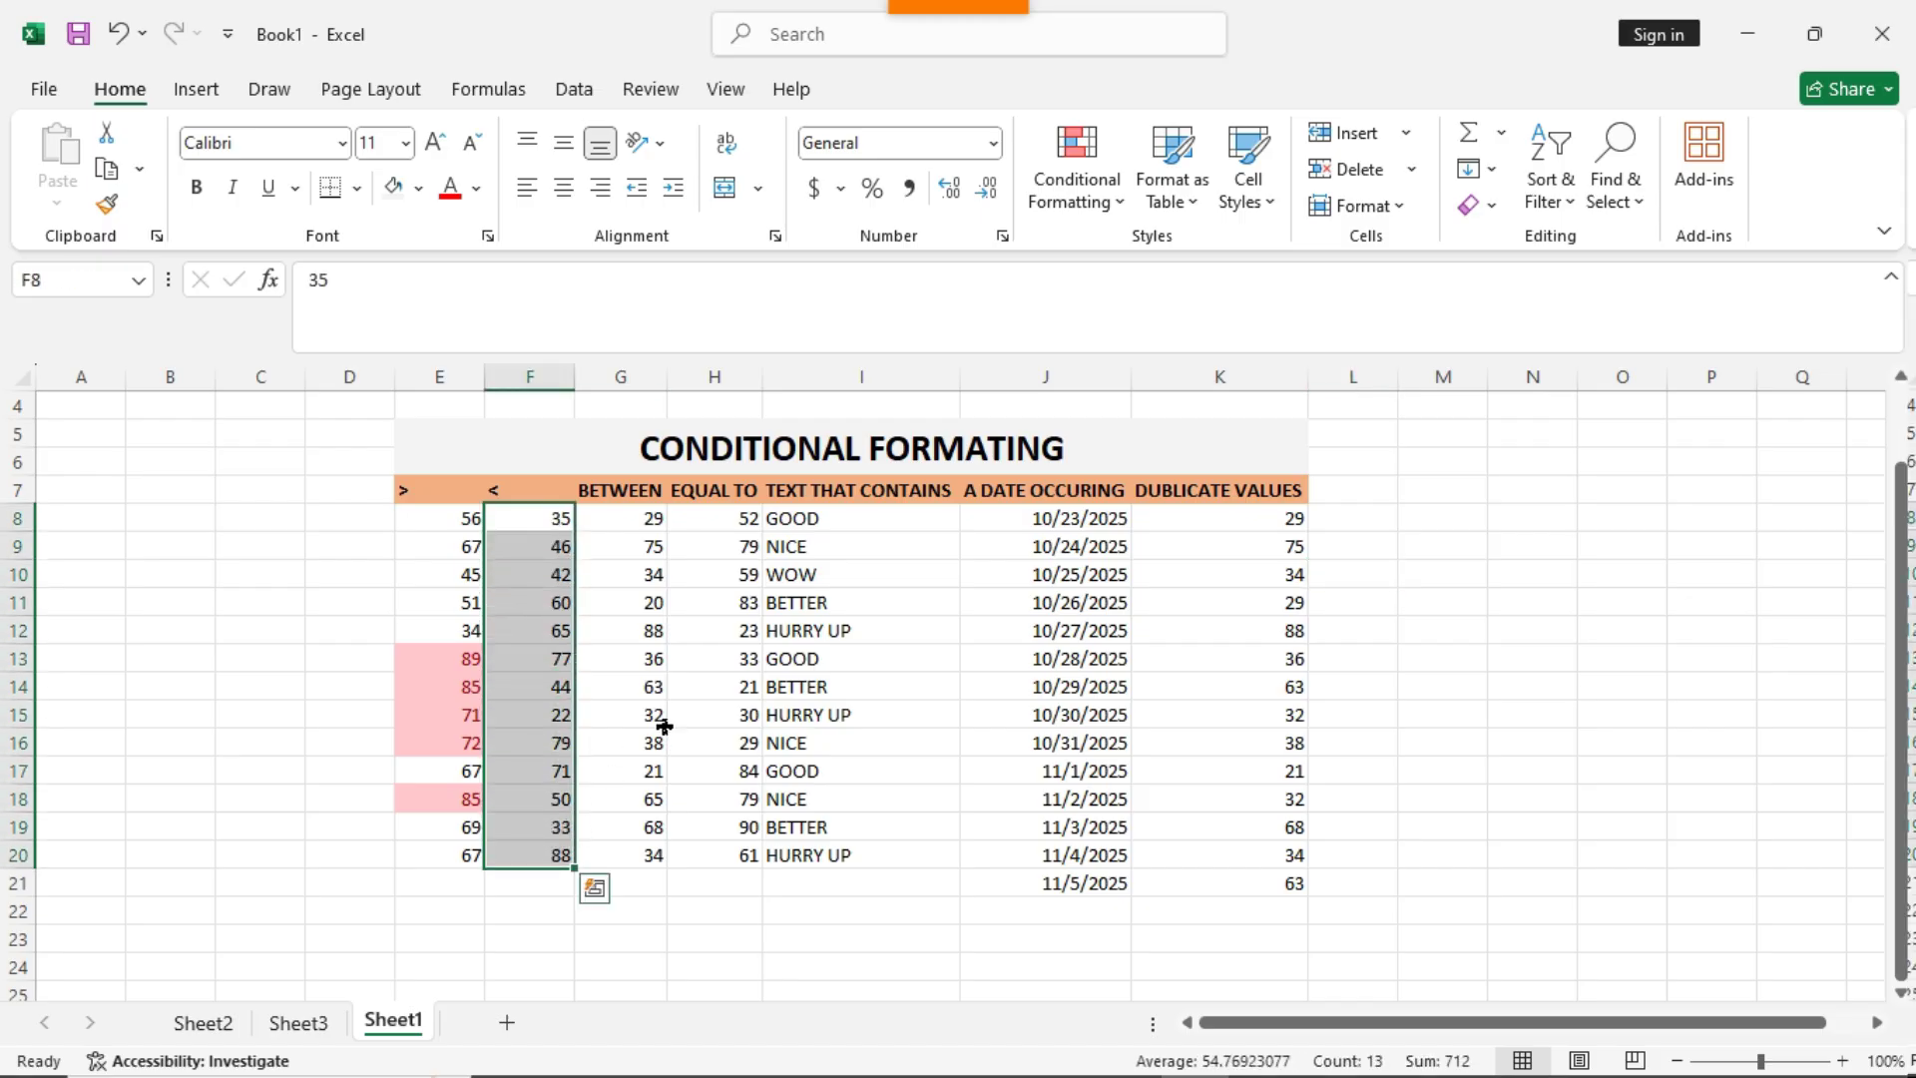
left_click(1077, 195)
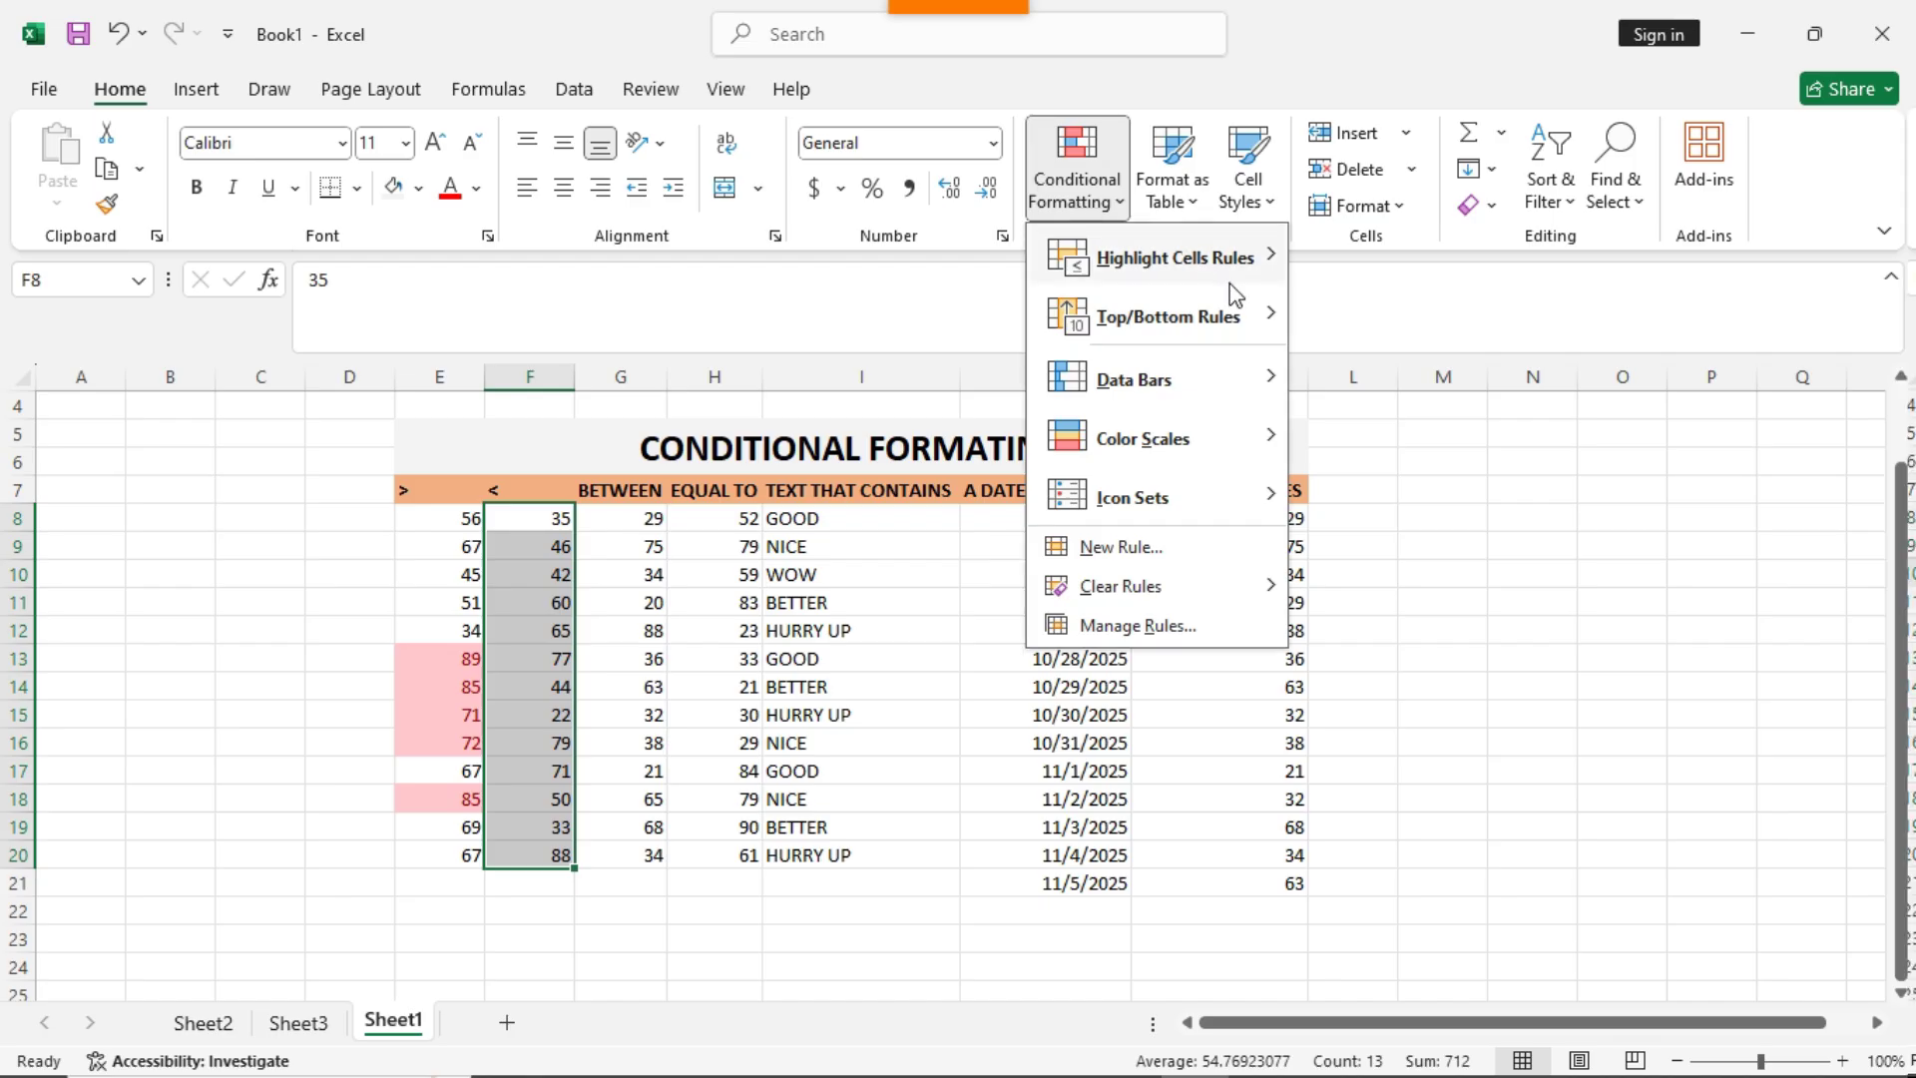
mouse_move(1244, 279)
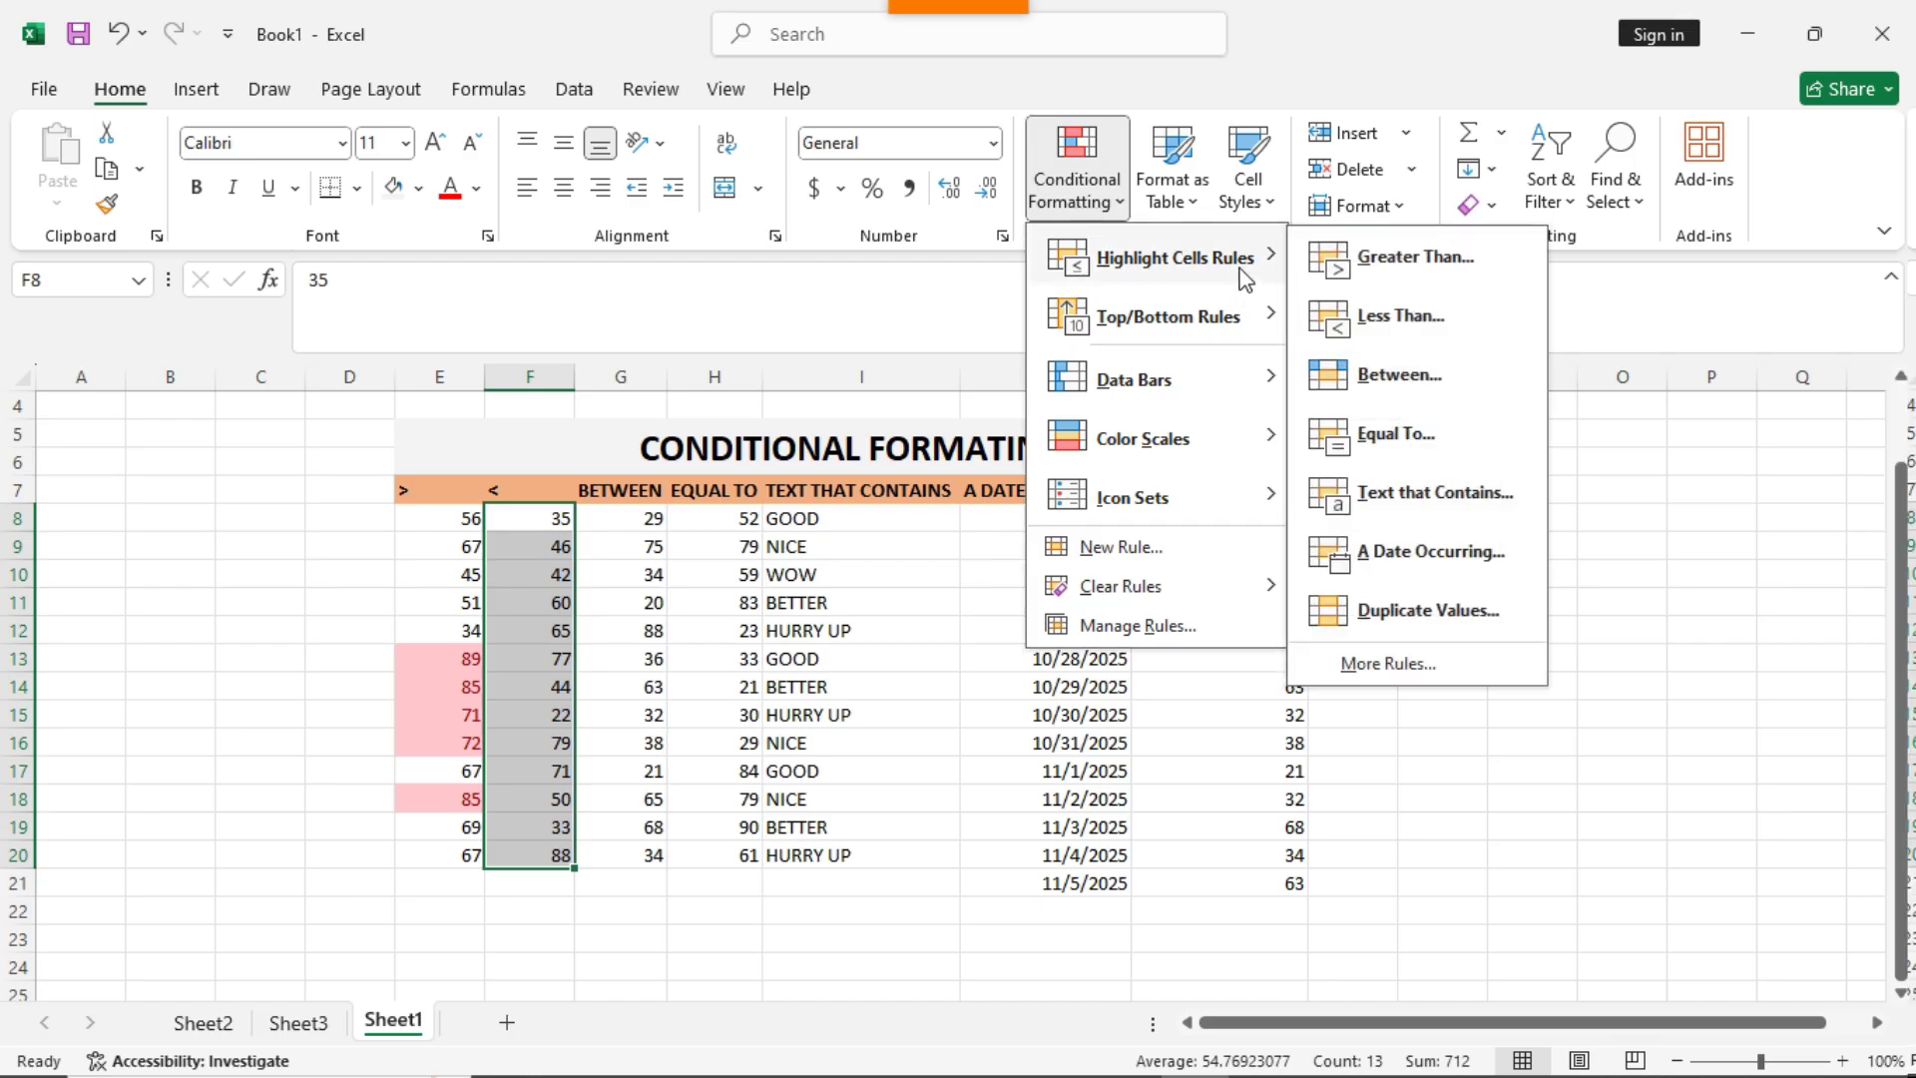
left_click(1410, 326)
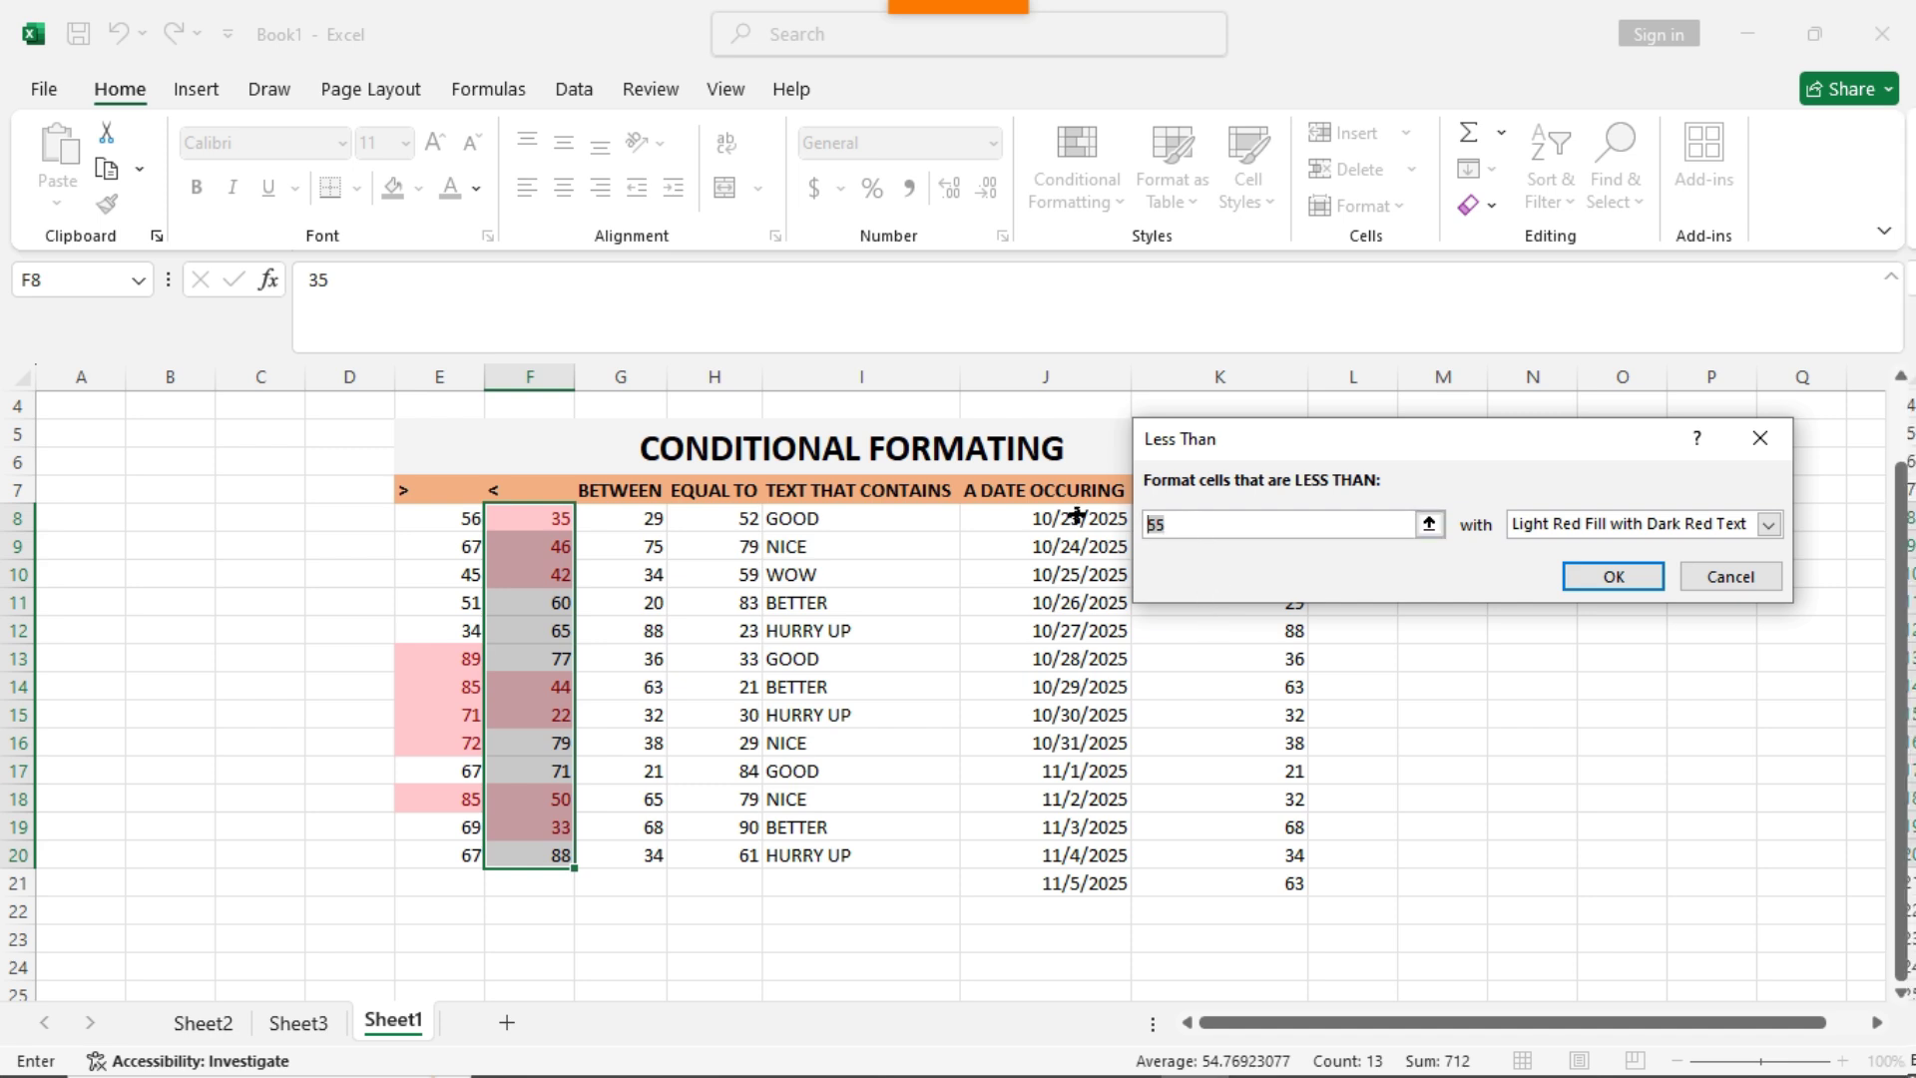
type("40")
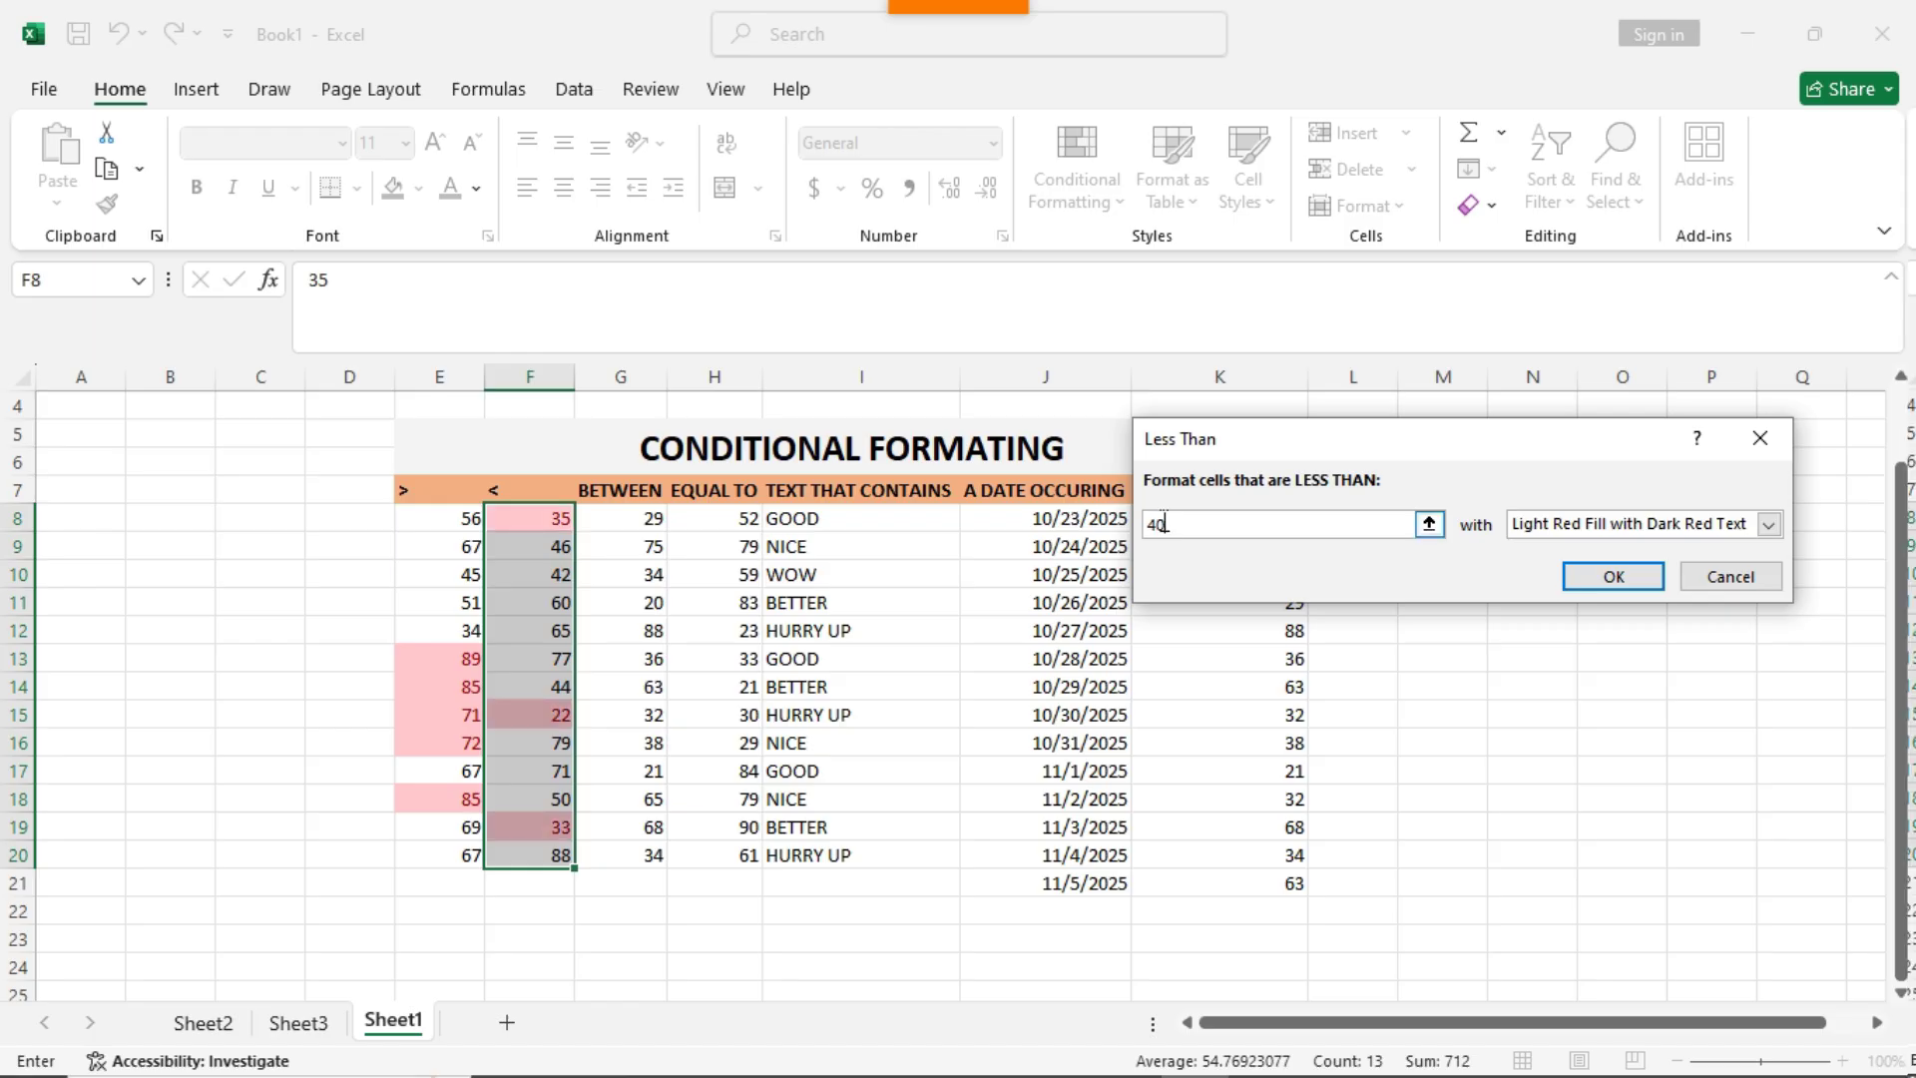
left_click(1770, 526)
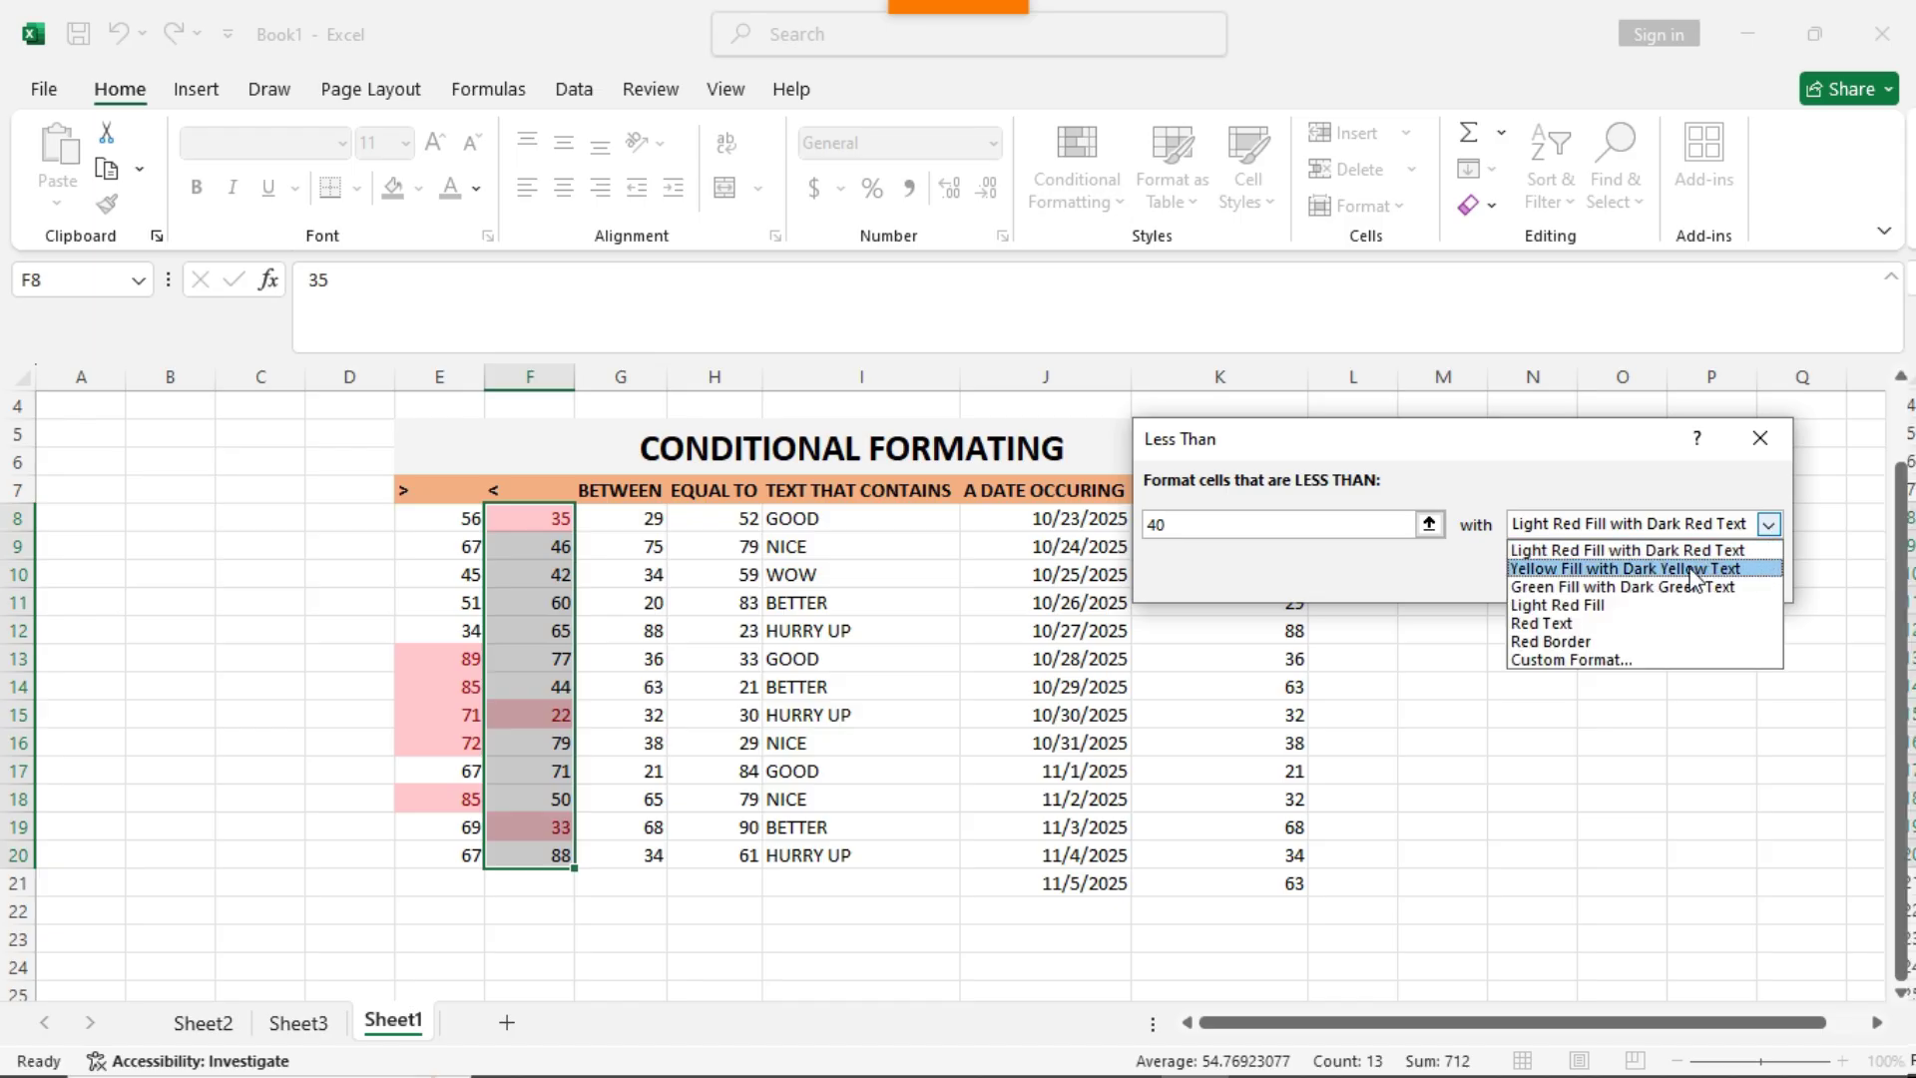
left_click(1647, 569)
left_click(1614, 576)
left_click(1435, 684)
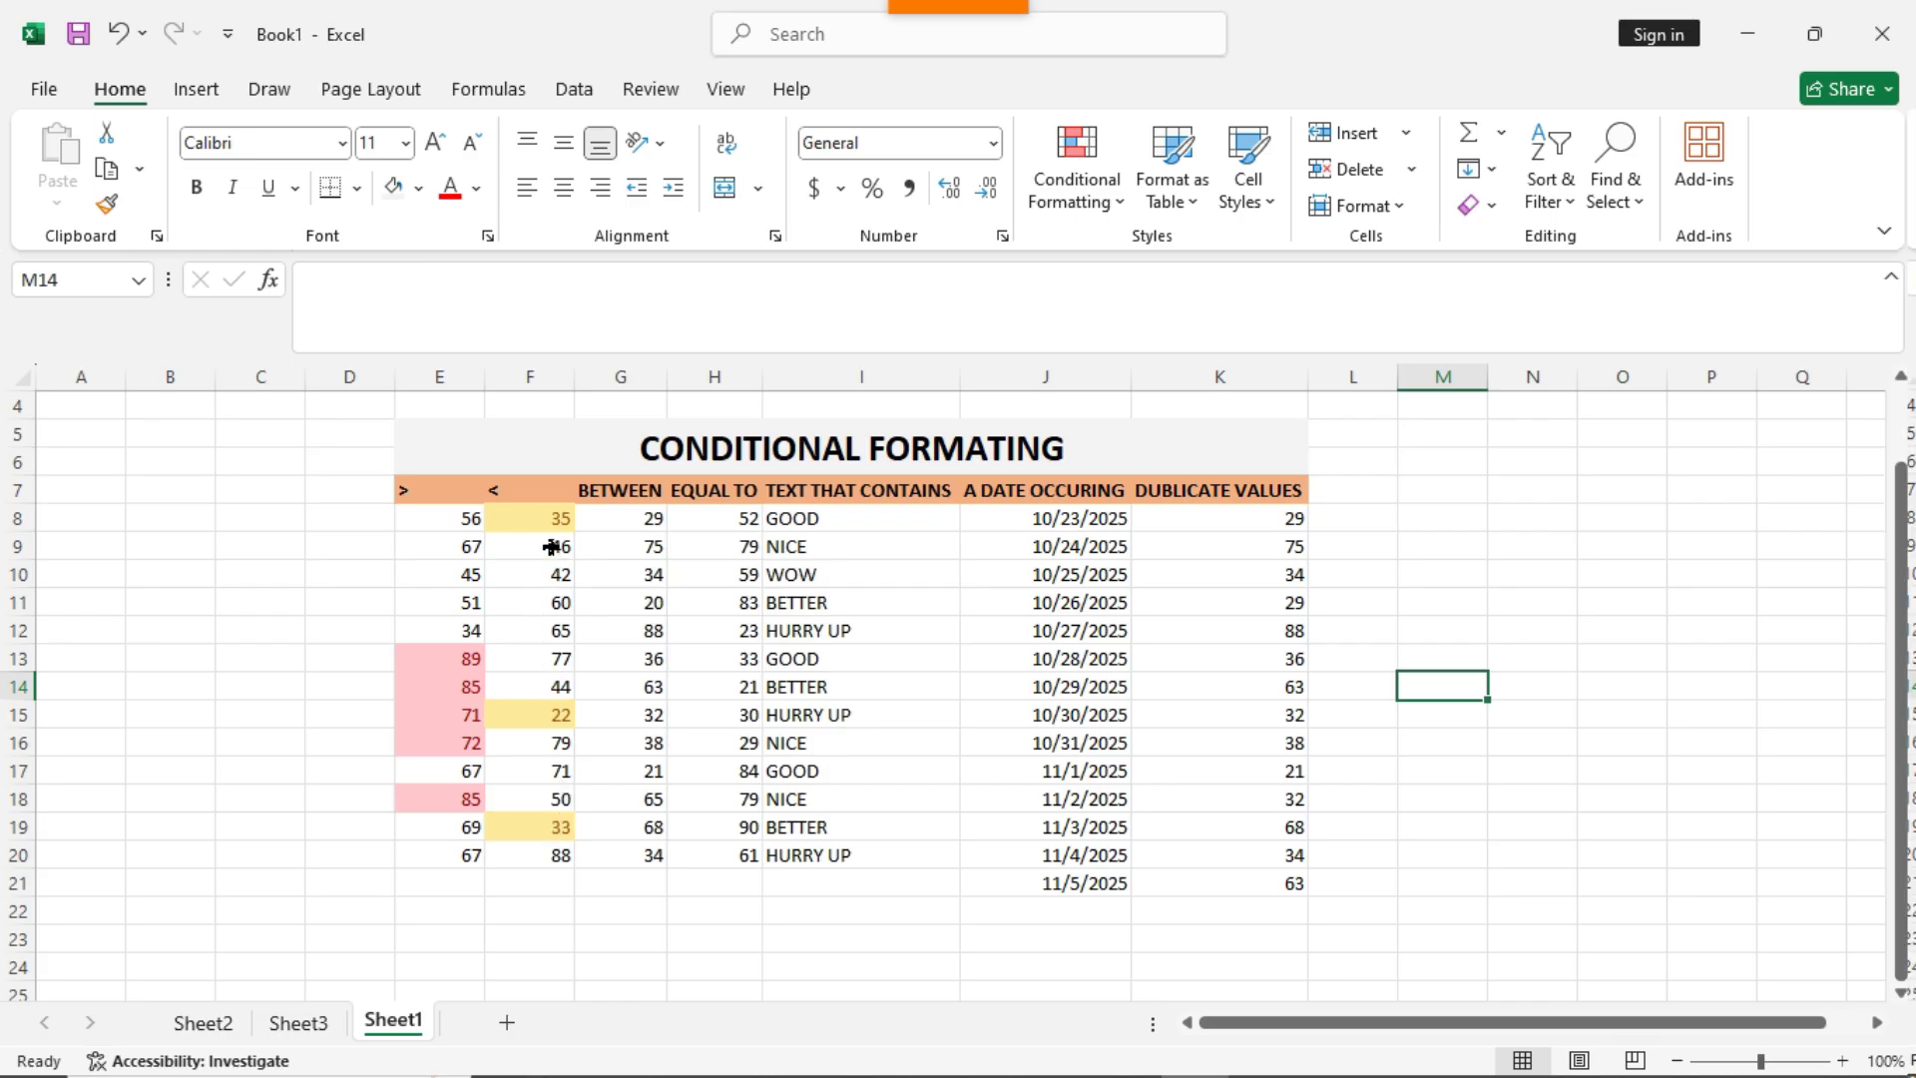
Set up a Between highlight rule for G8:G20 with 20 as the lower limit and 30 as the upper limit
left_click_drag(651, 520, 651, 856)
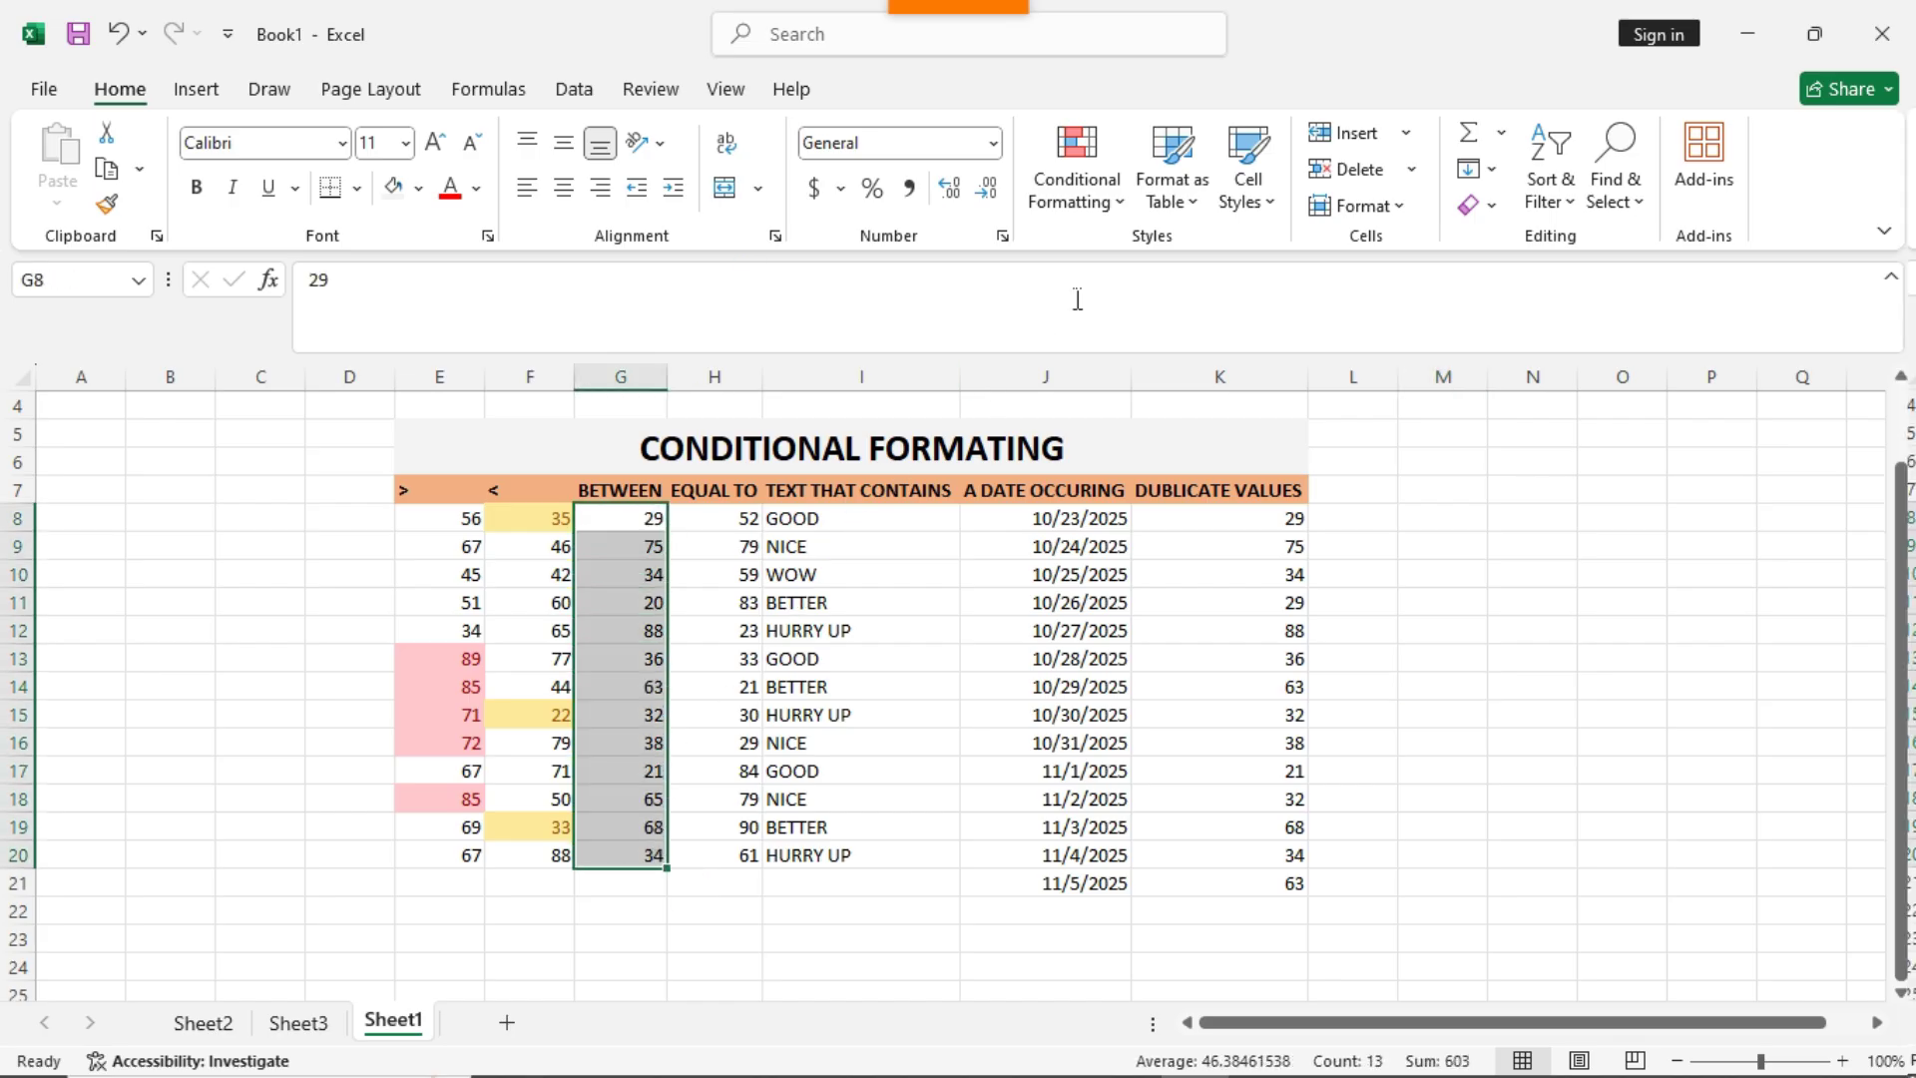
left_click(1116, 200)
mouse_move(1198, 260)
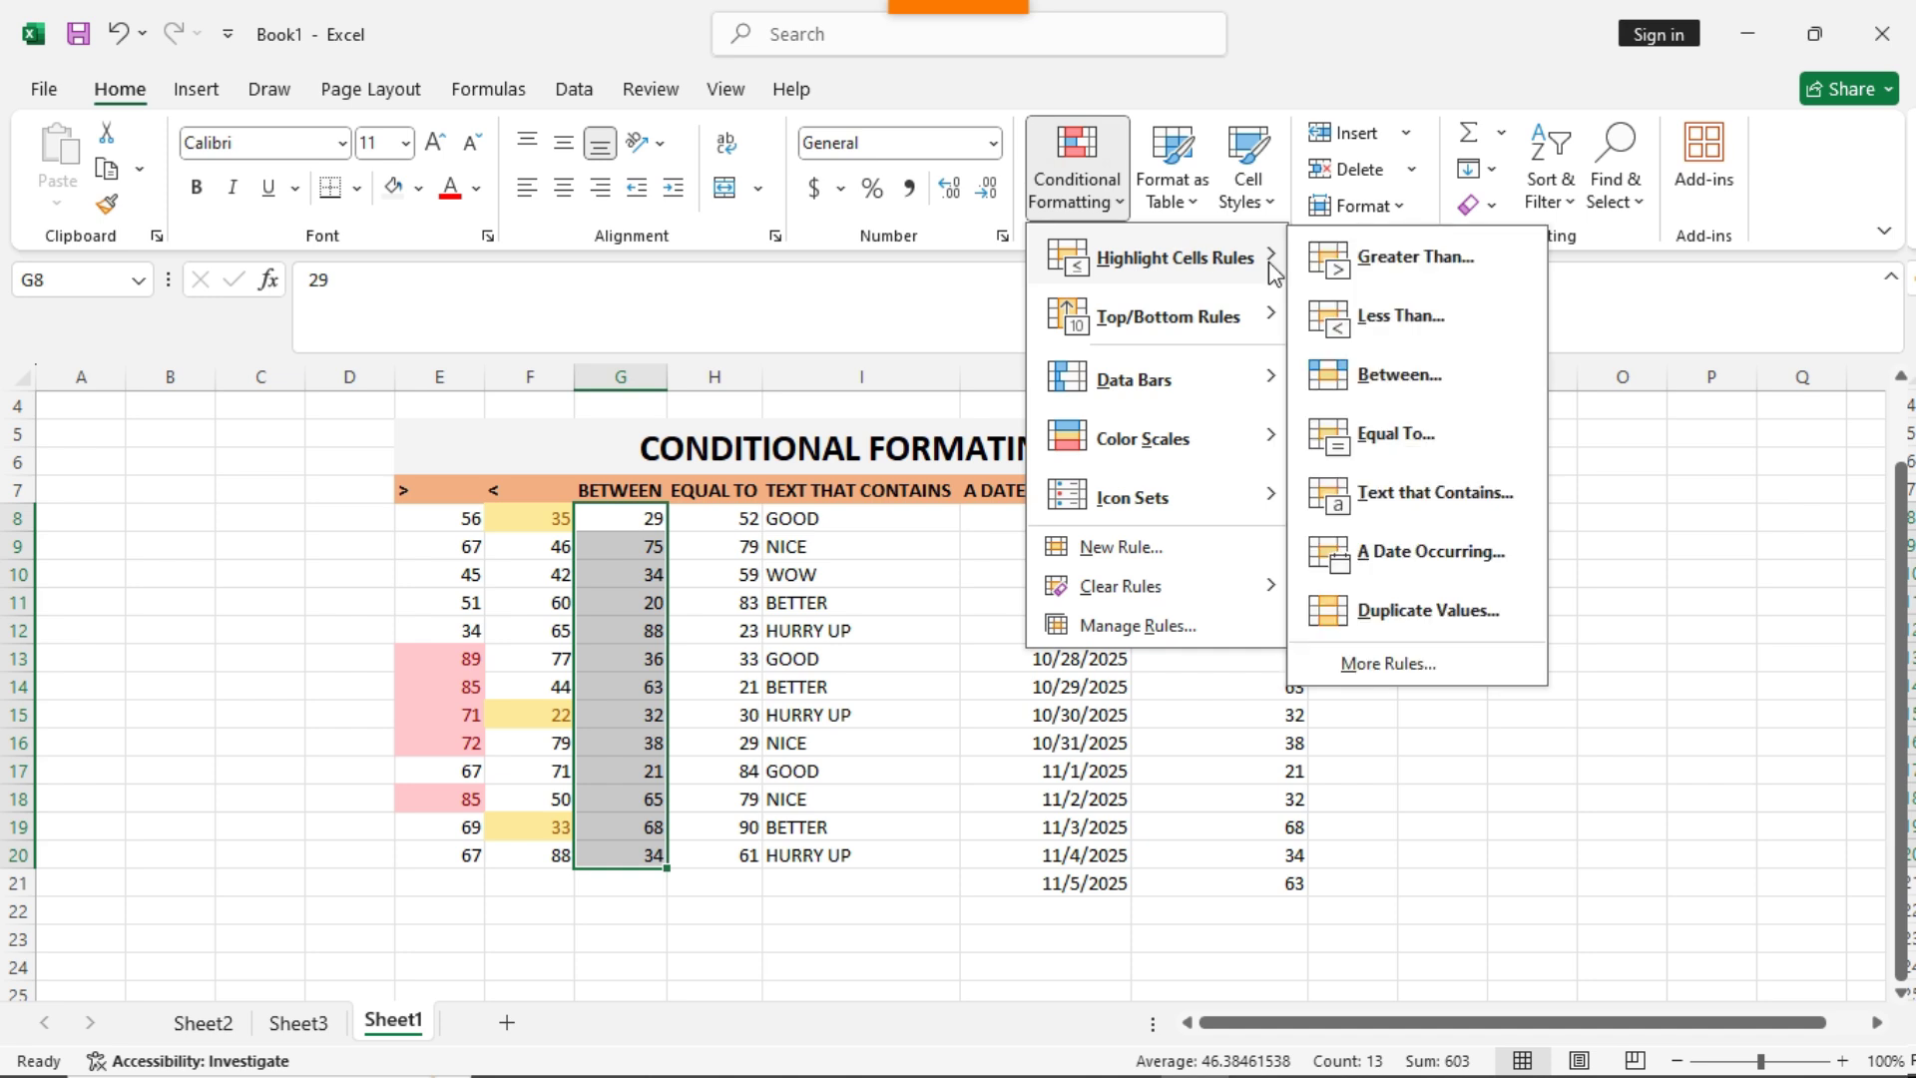
left_click(1425, 384)
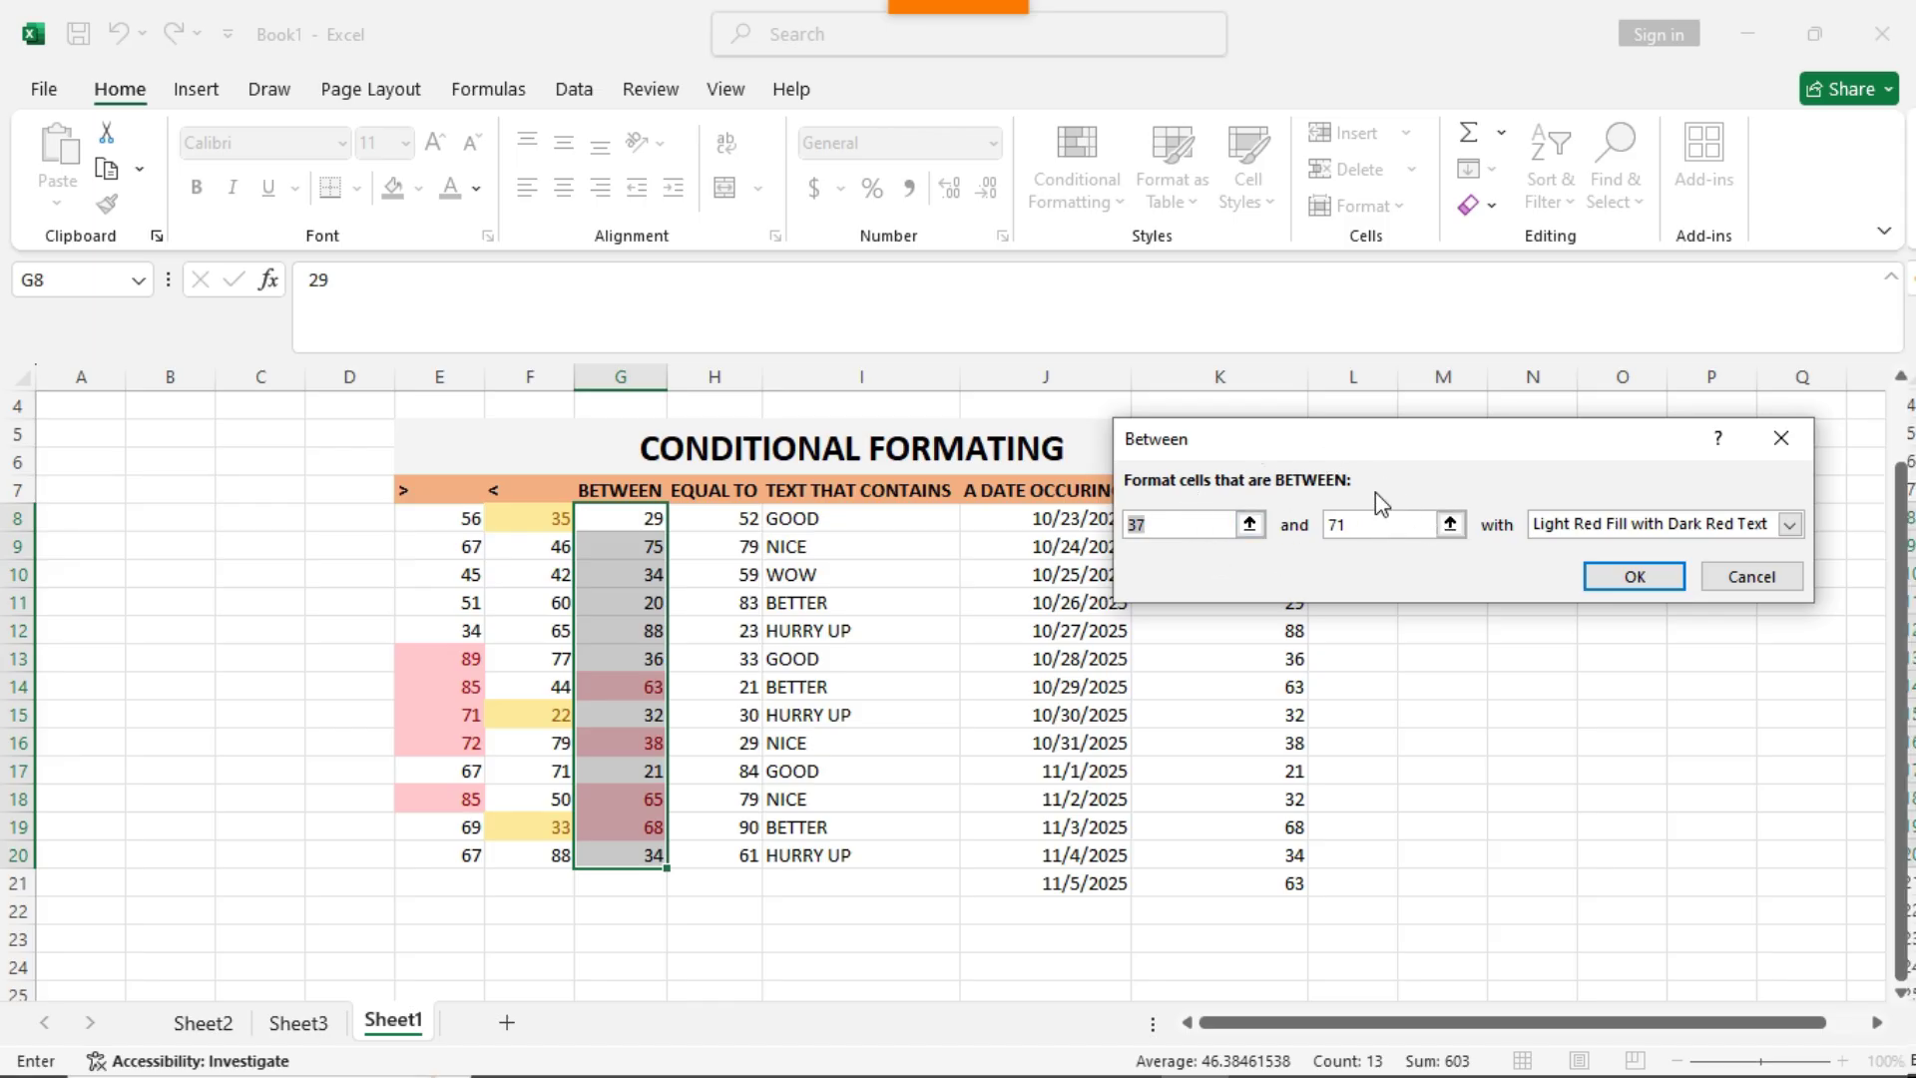
left_click(1186, 529)
left_click_drag(1188, 527, 1128, 519)
type("1")
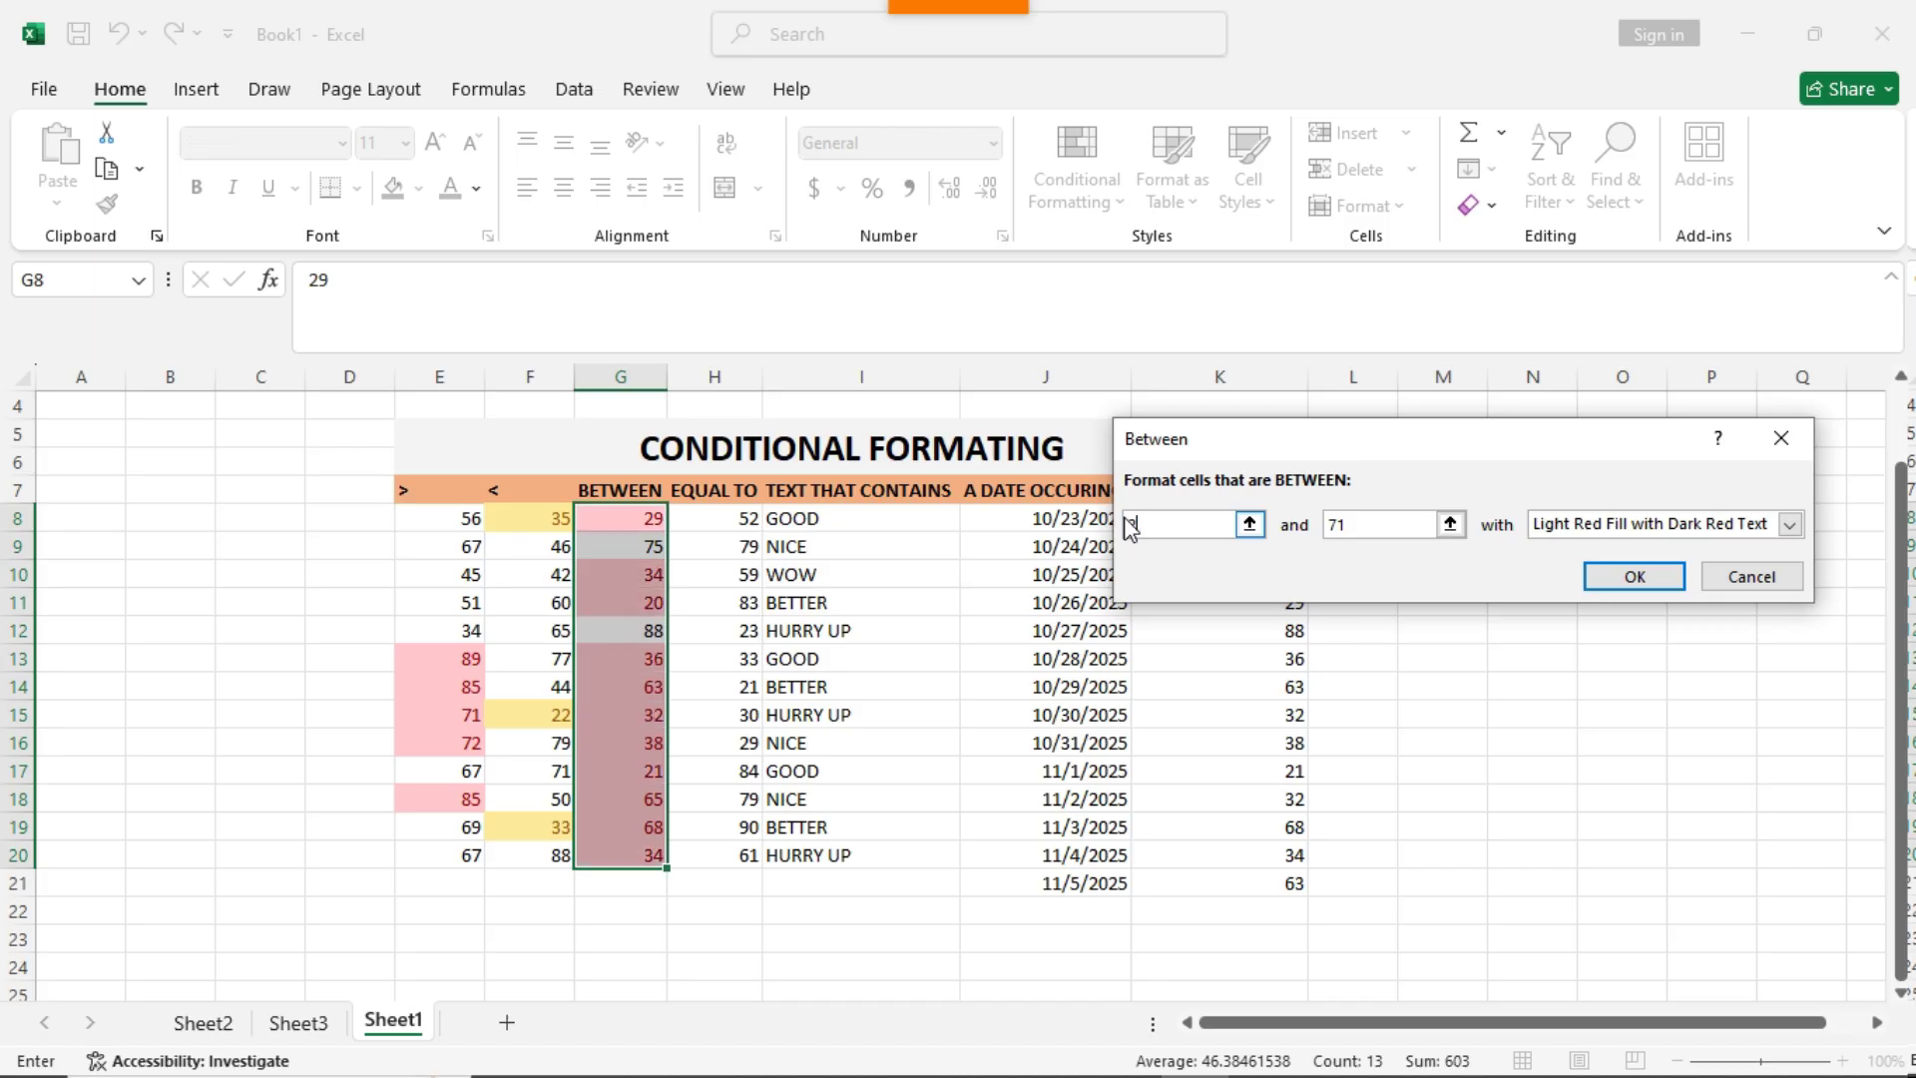
type("0")
left_click(1345, 524)
type("3")
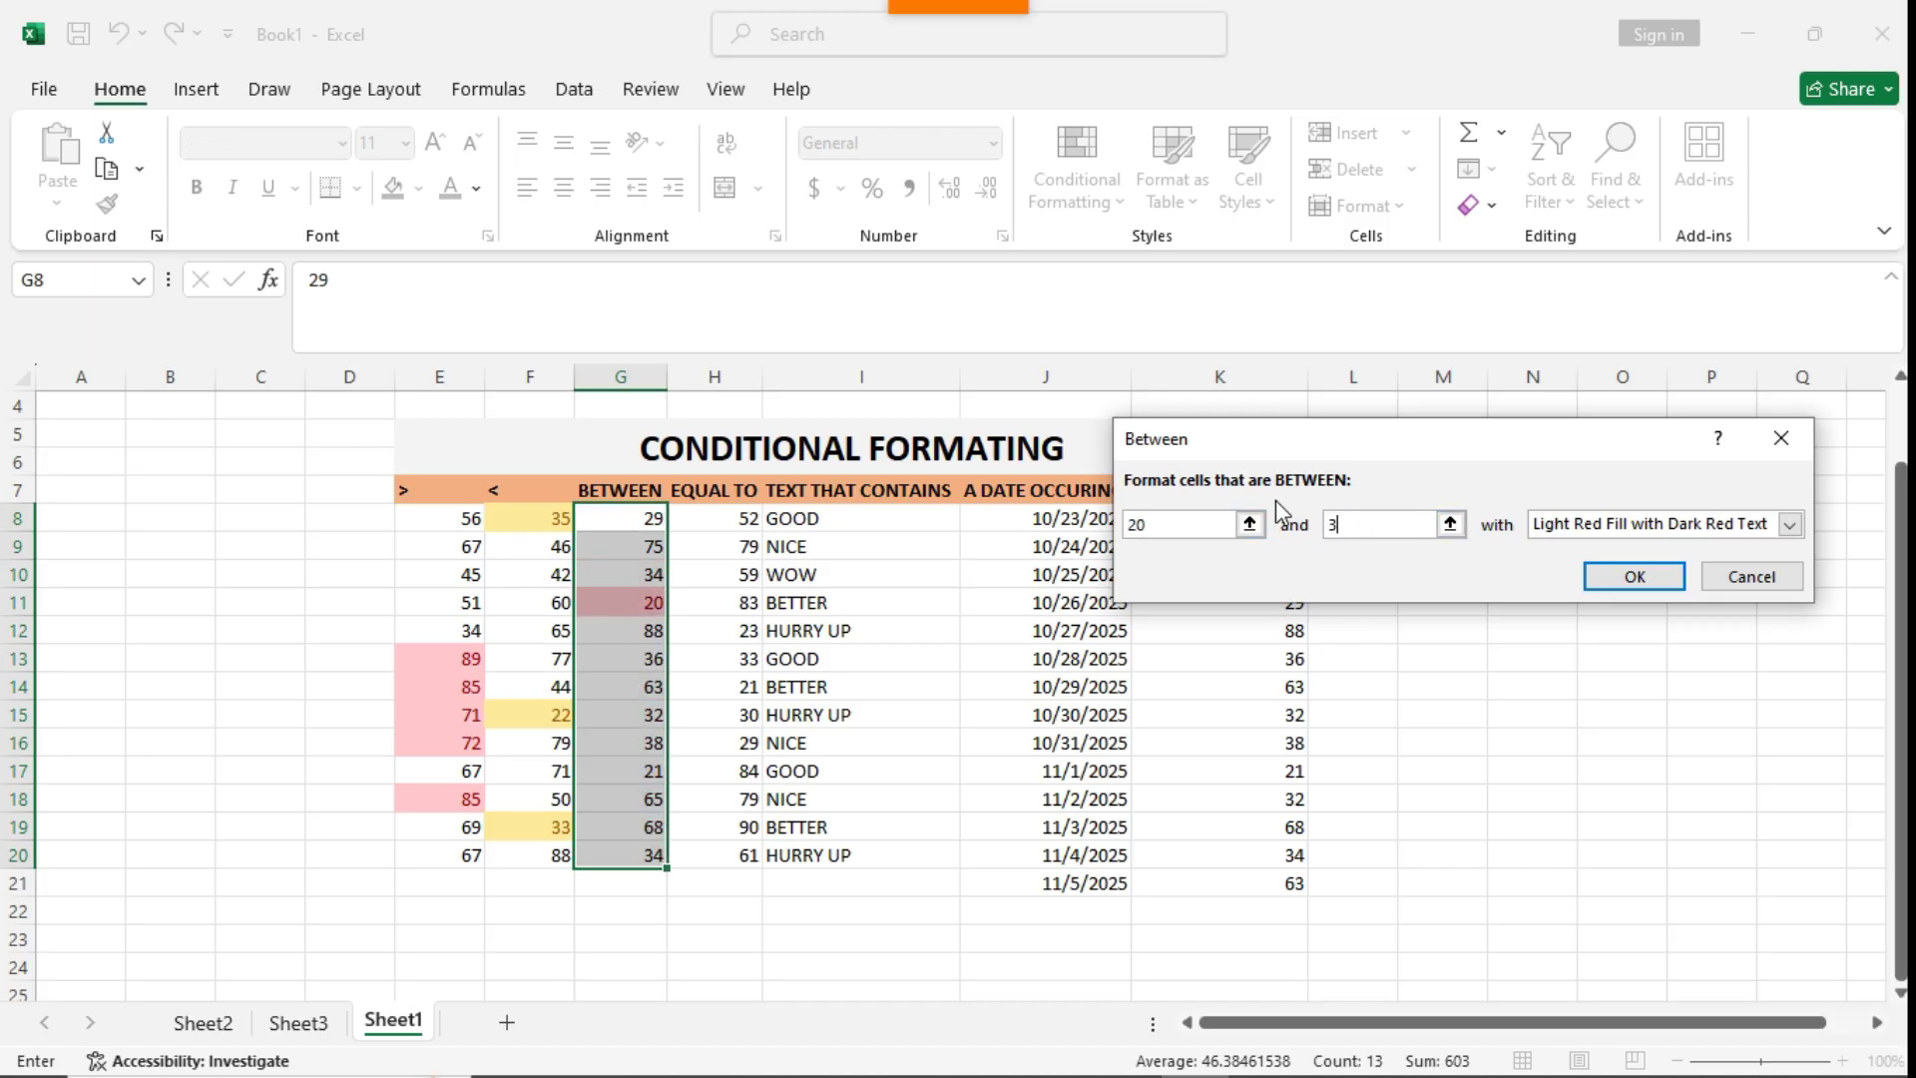
type("0")
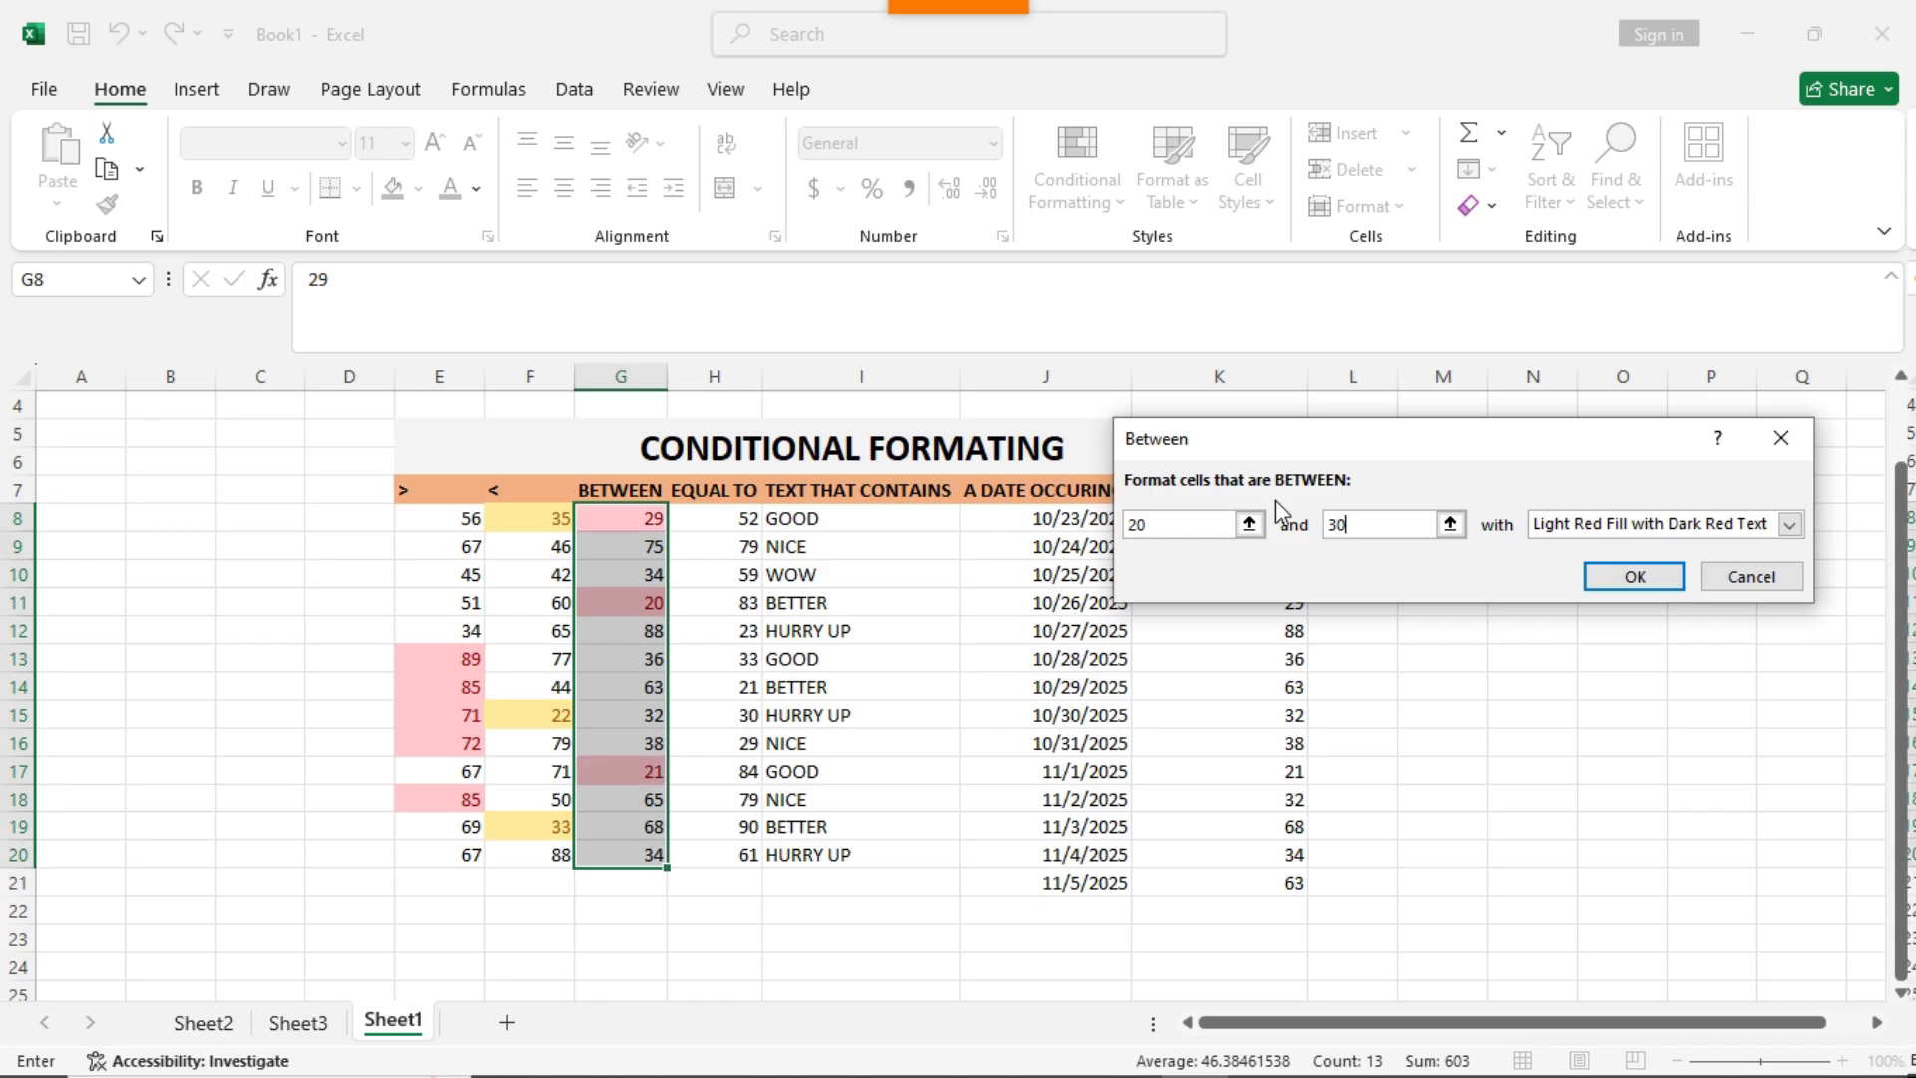
Give the Between rule Green Fill with Dark Green Text and apply it to the cells
left_click(1790, 524)
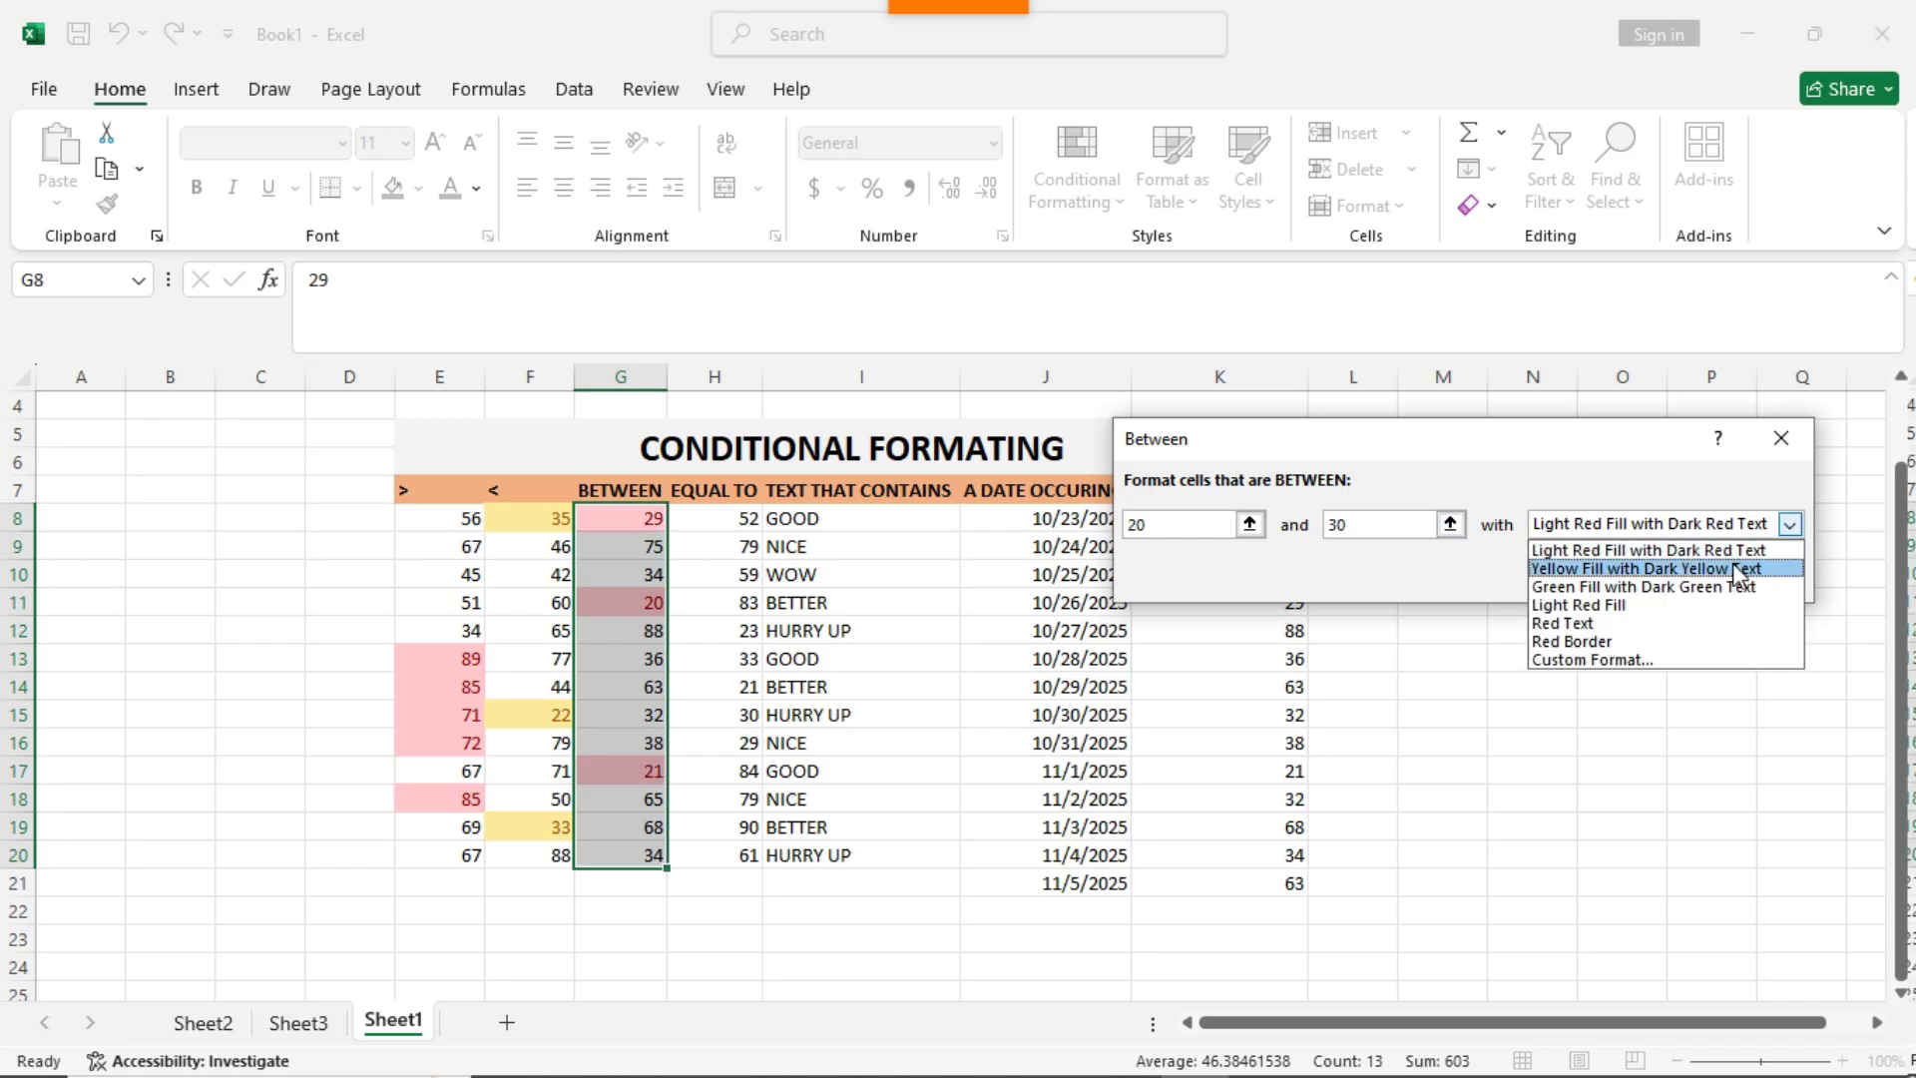
left_click(1663, 589)
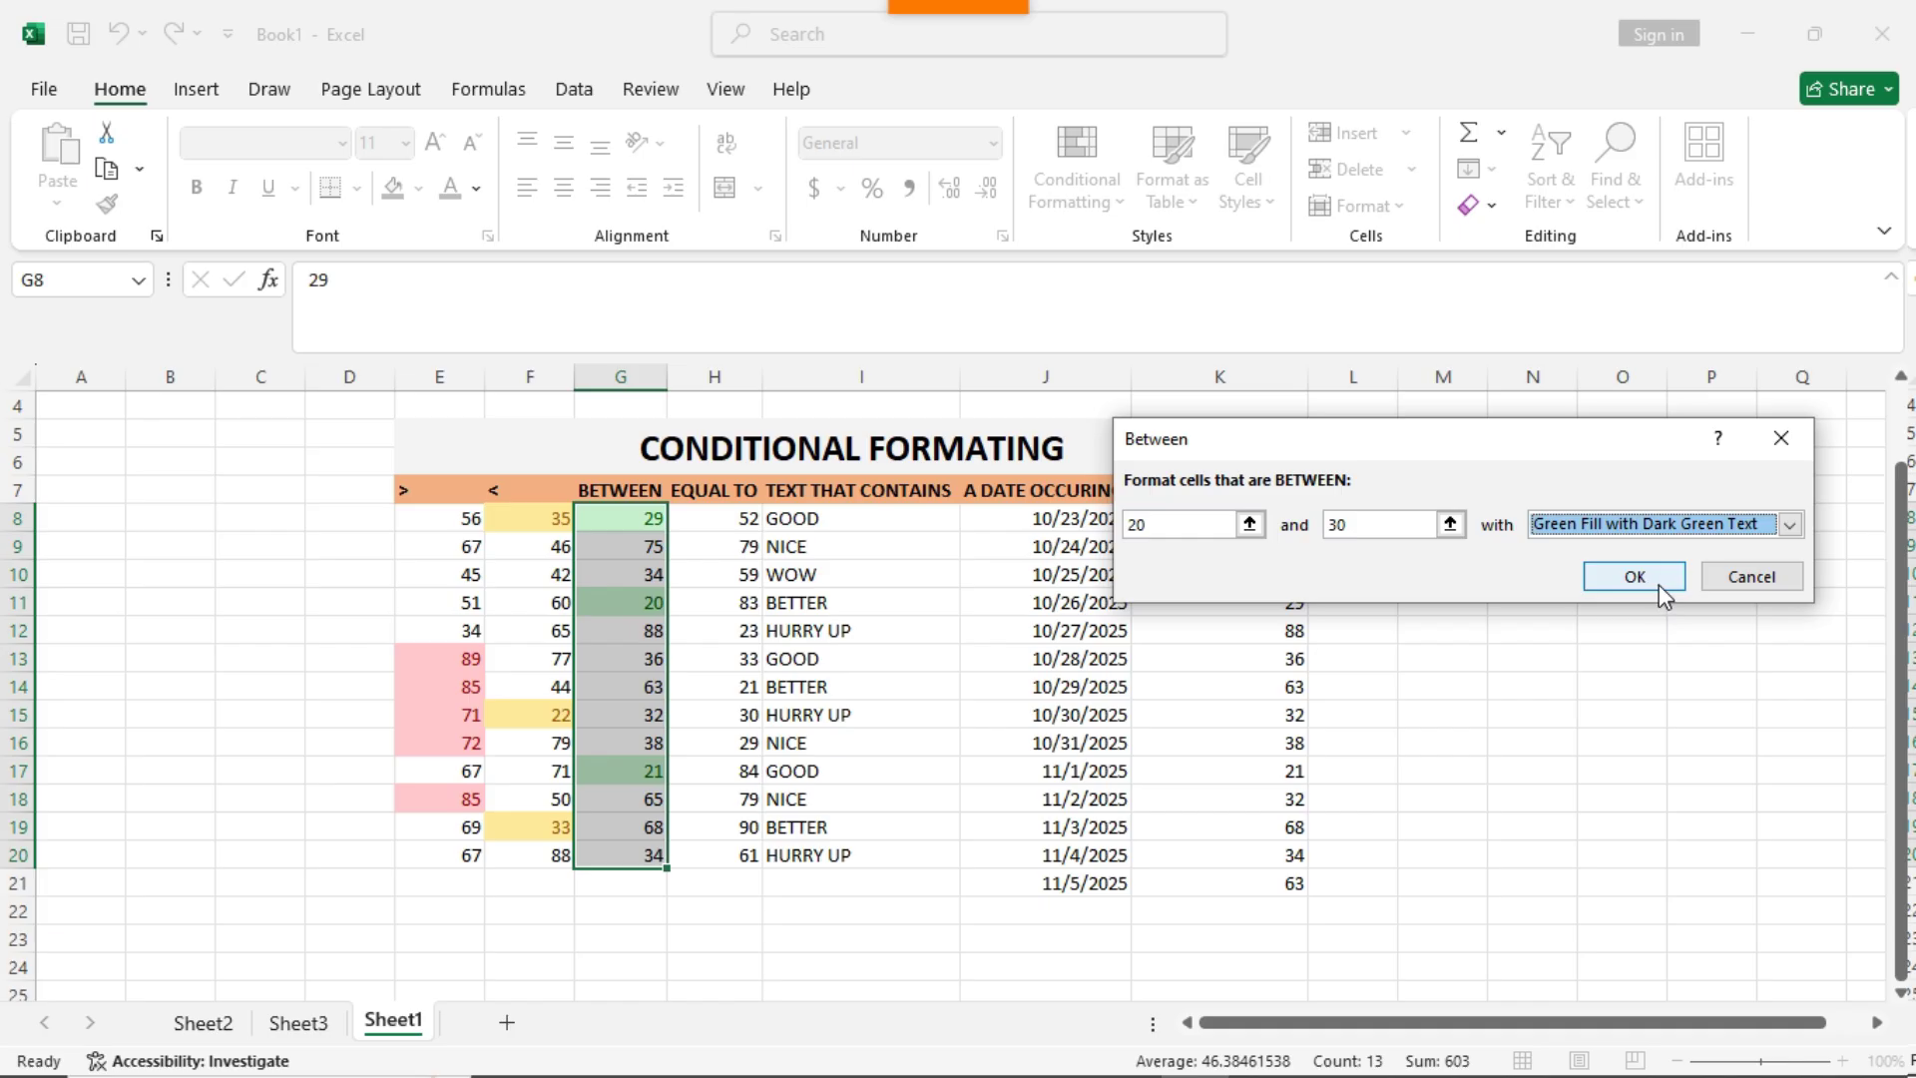
left_click(1659, 583)
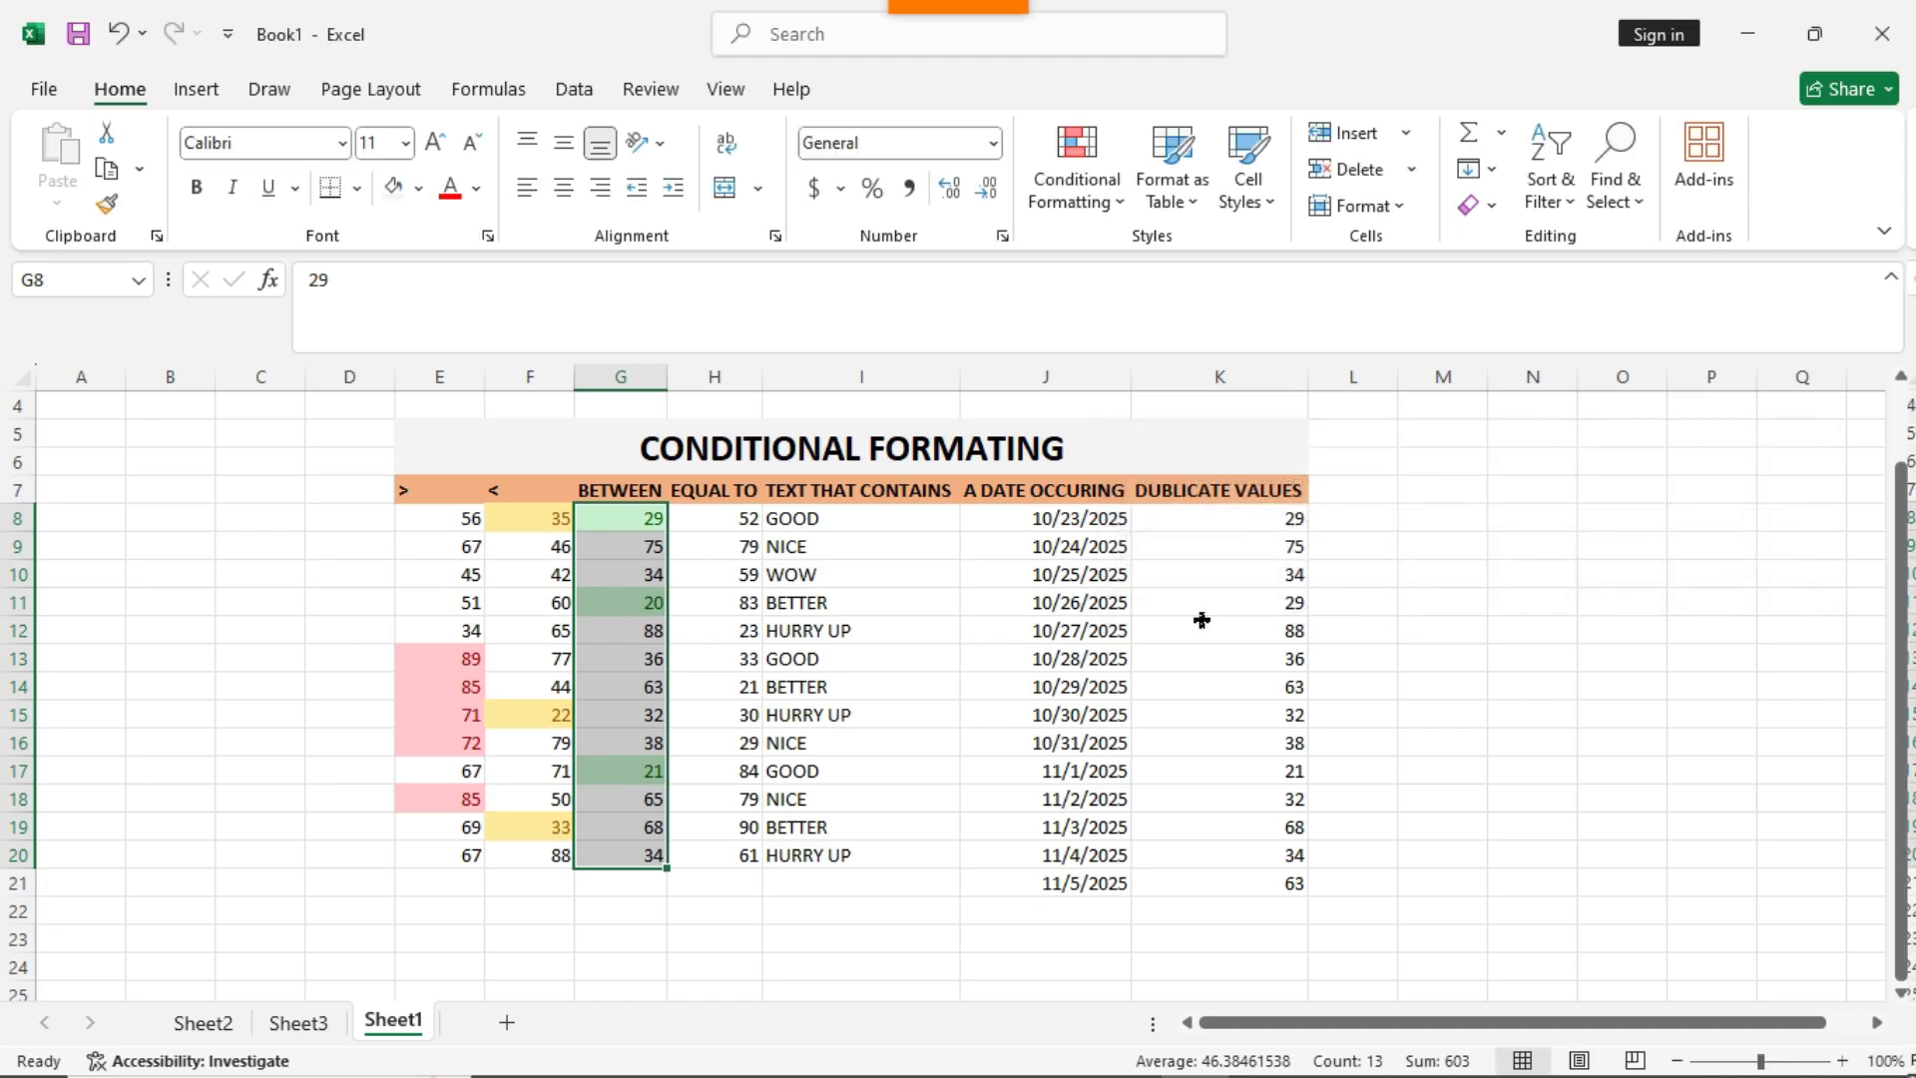
left_click(1505, 624)
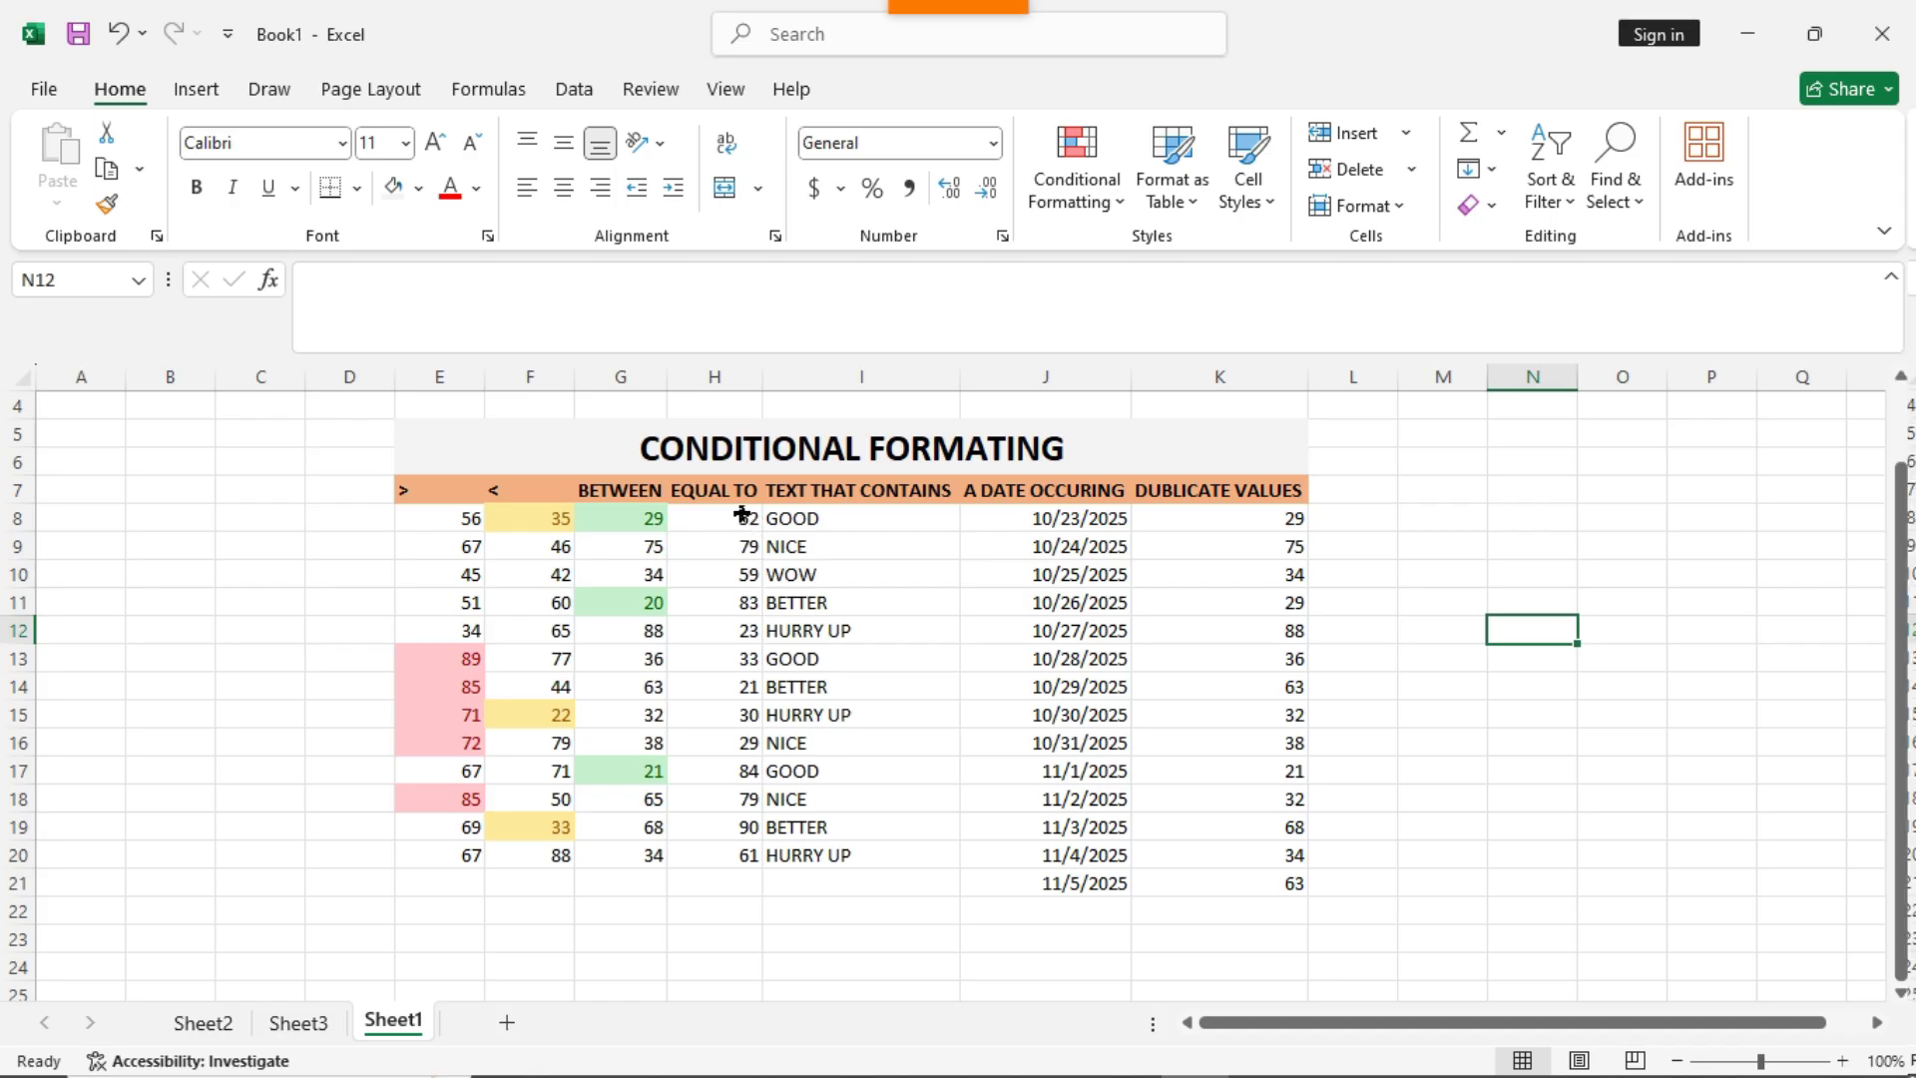
Highlight values equal to 21 in H8:H20 with Light Red Fill using conditional formatting
left_click_drag(742, 514, 744, 856)
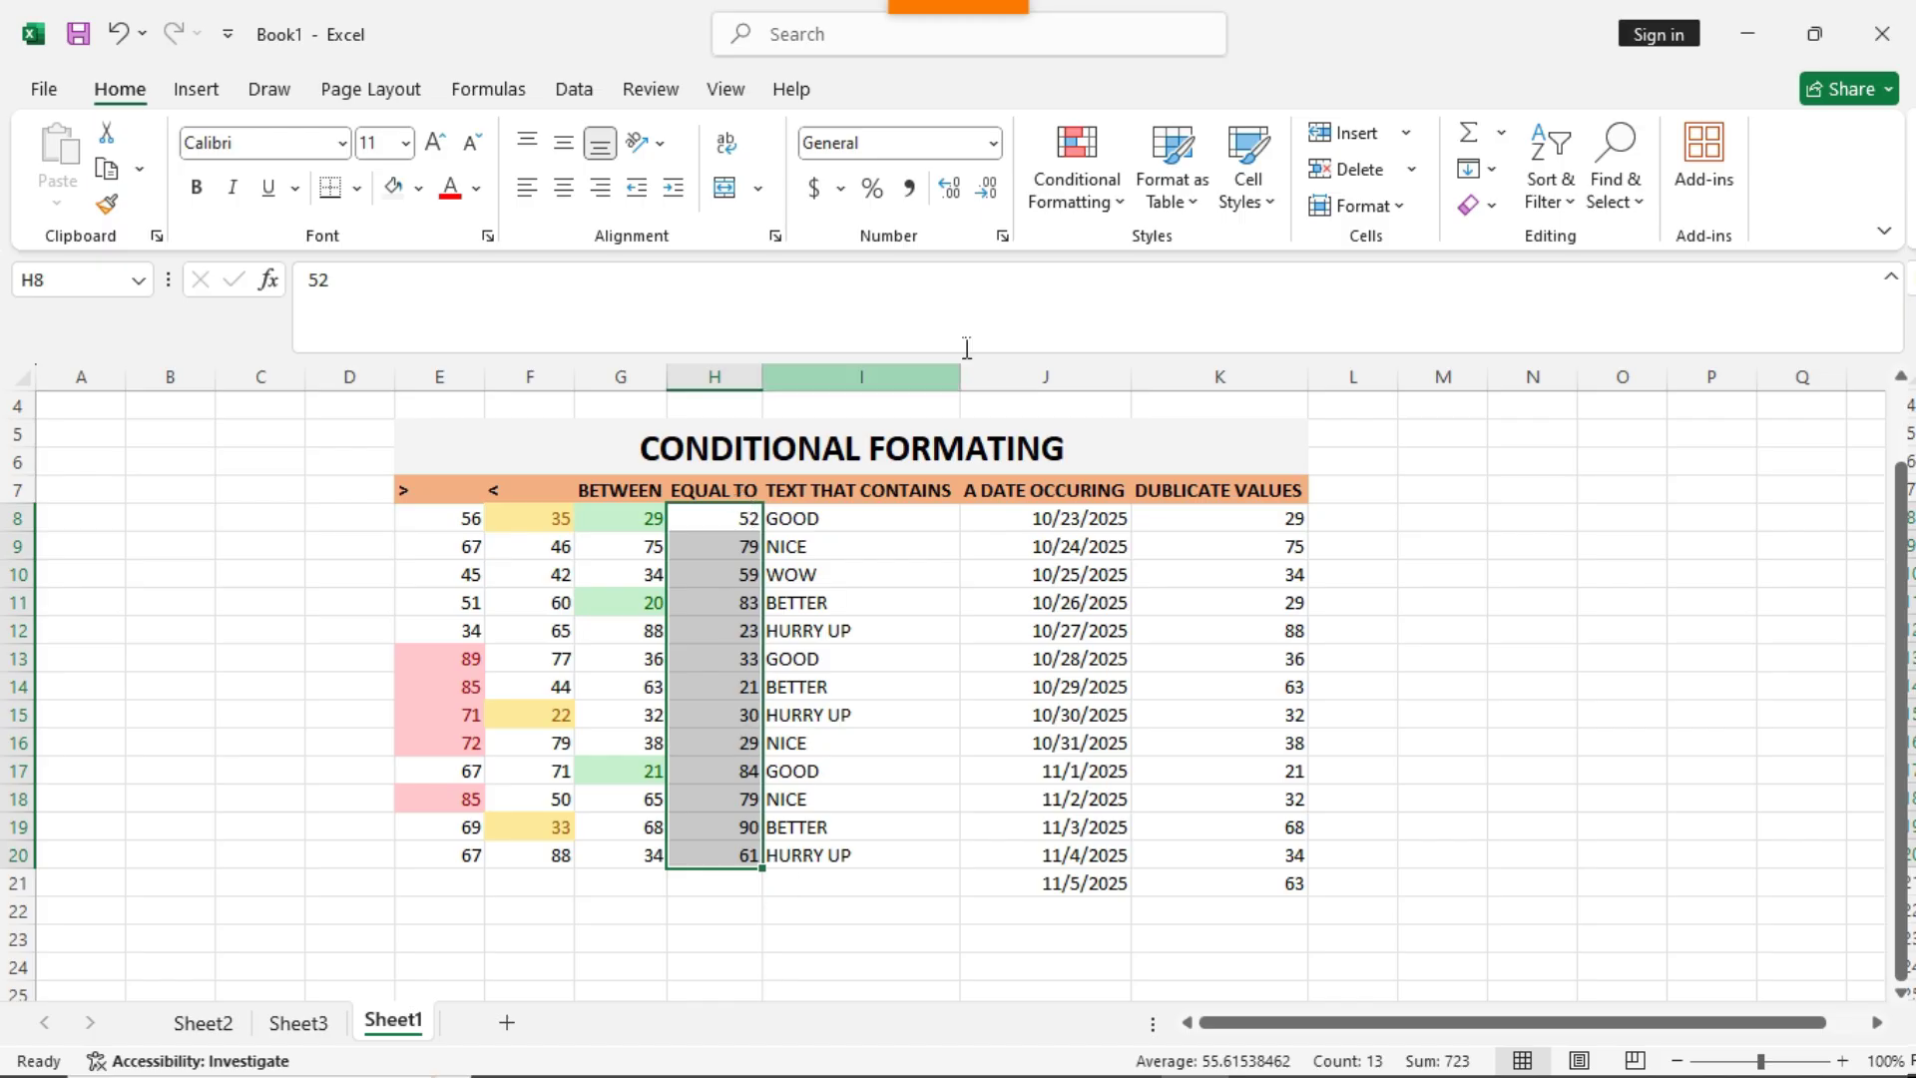
left_click(1078, 206)
mouse_move(1245, 256)
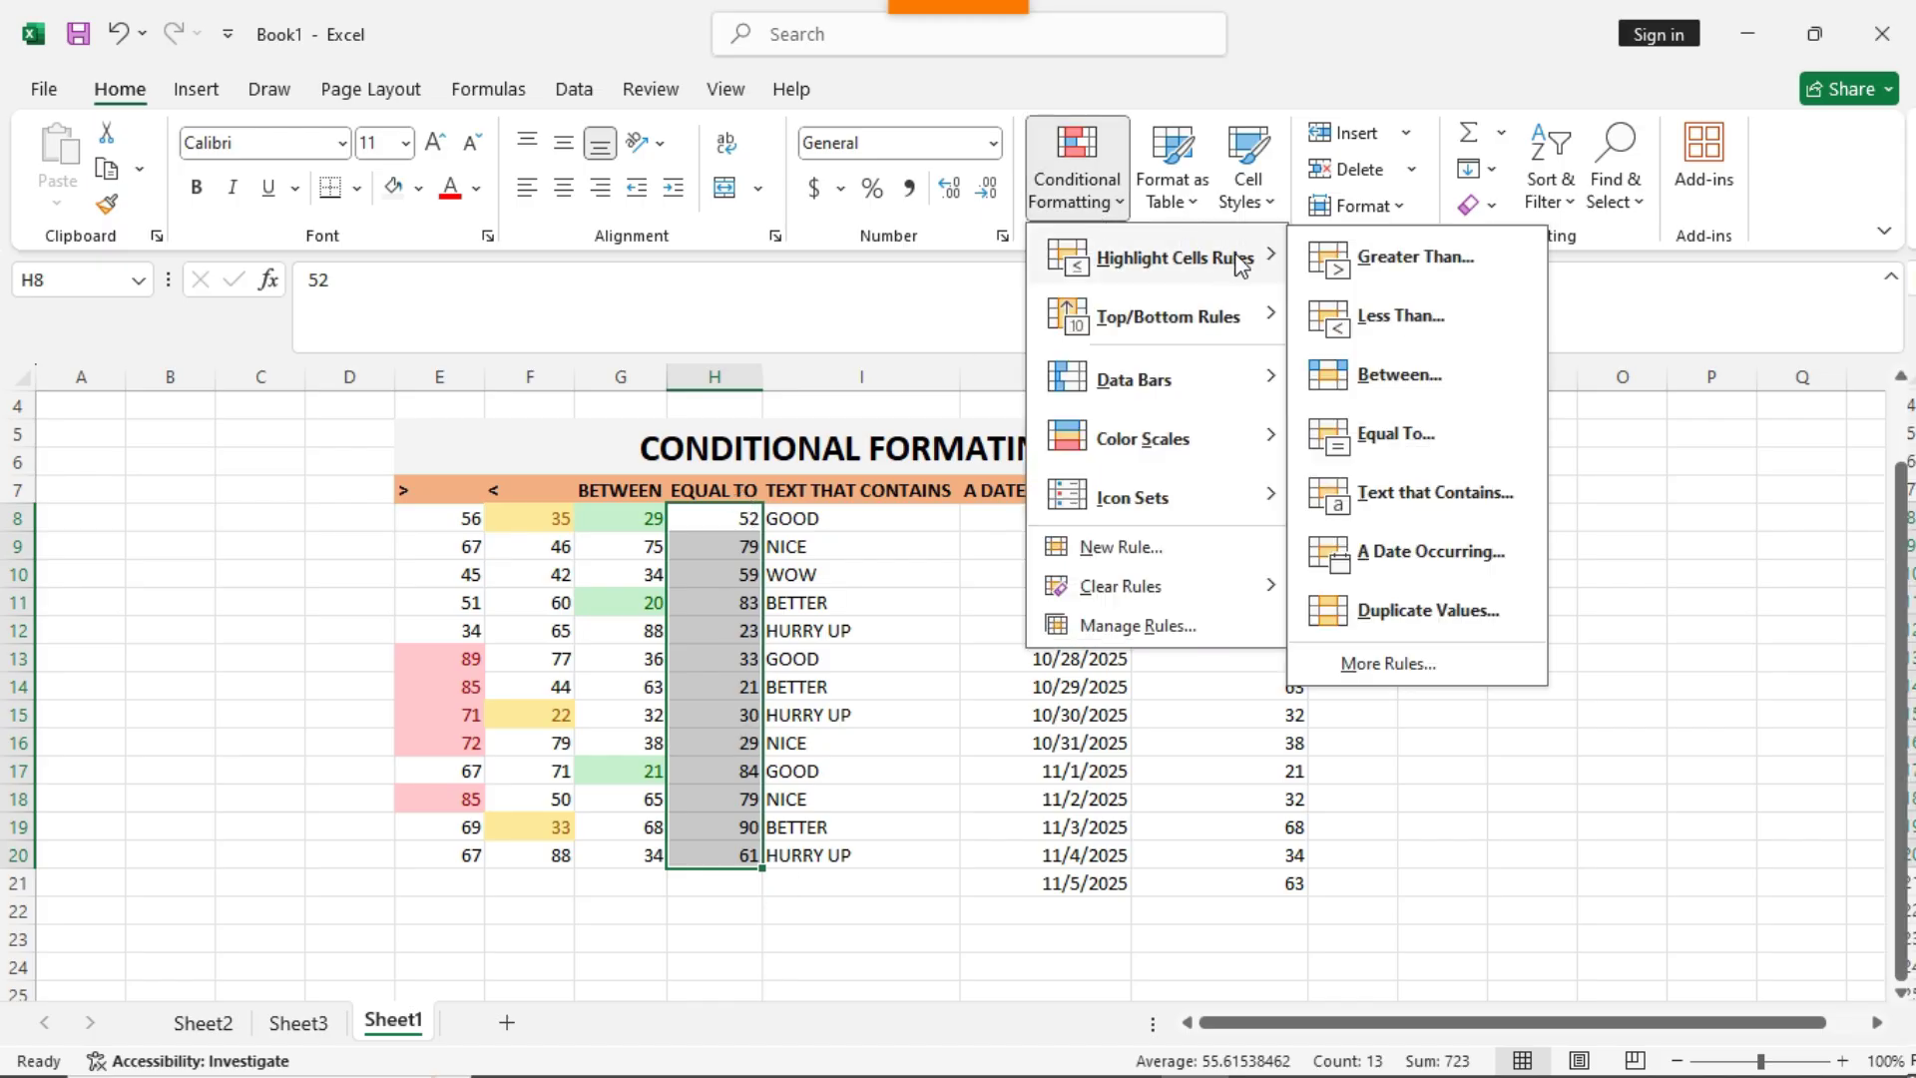
left_click(1431, 451)
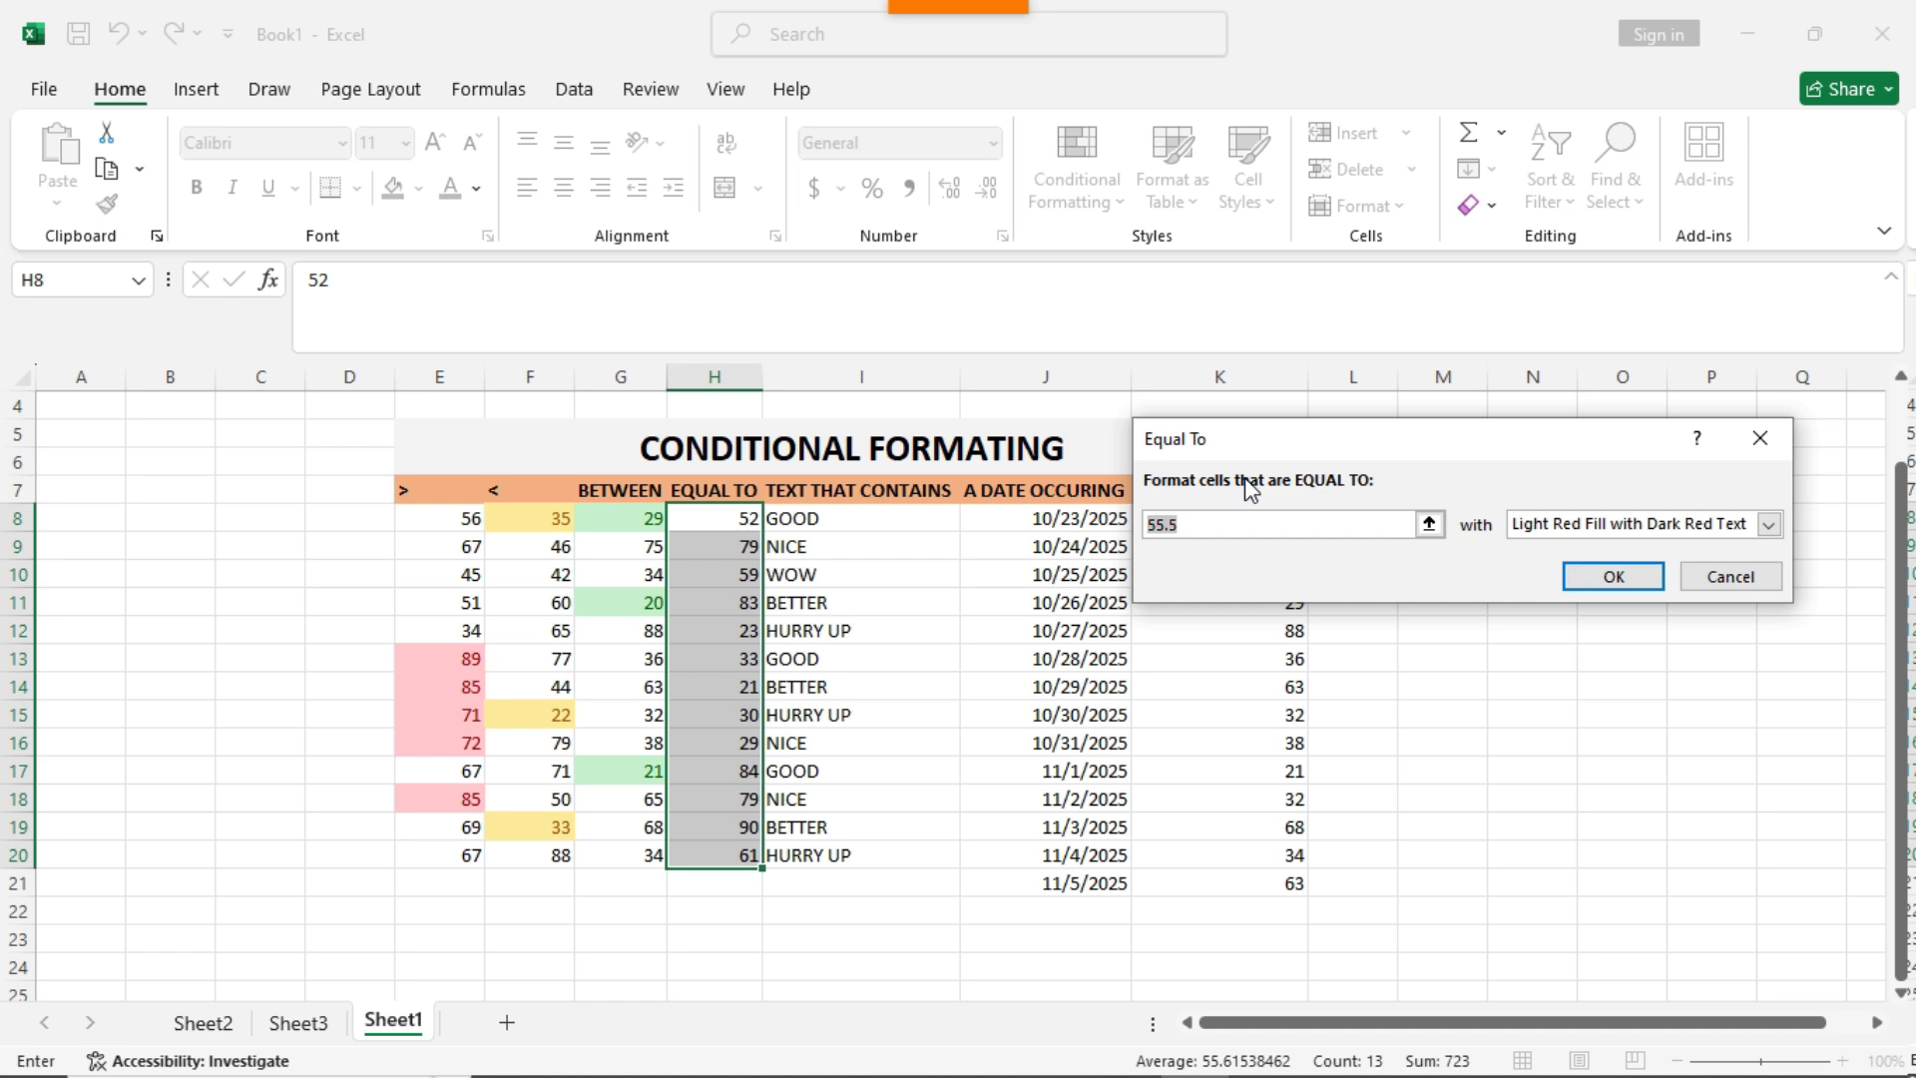
type("21")
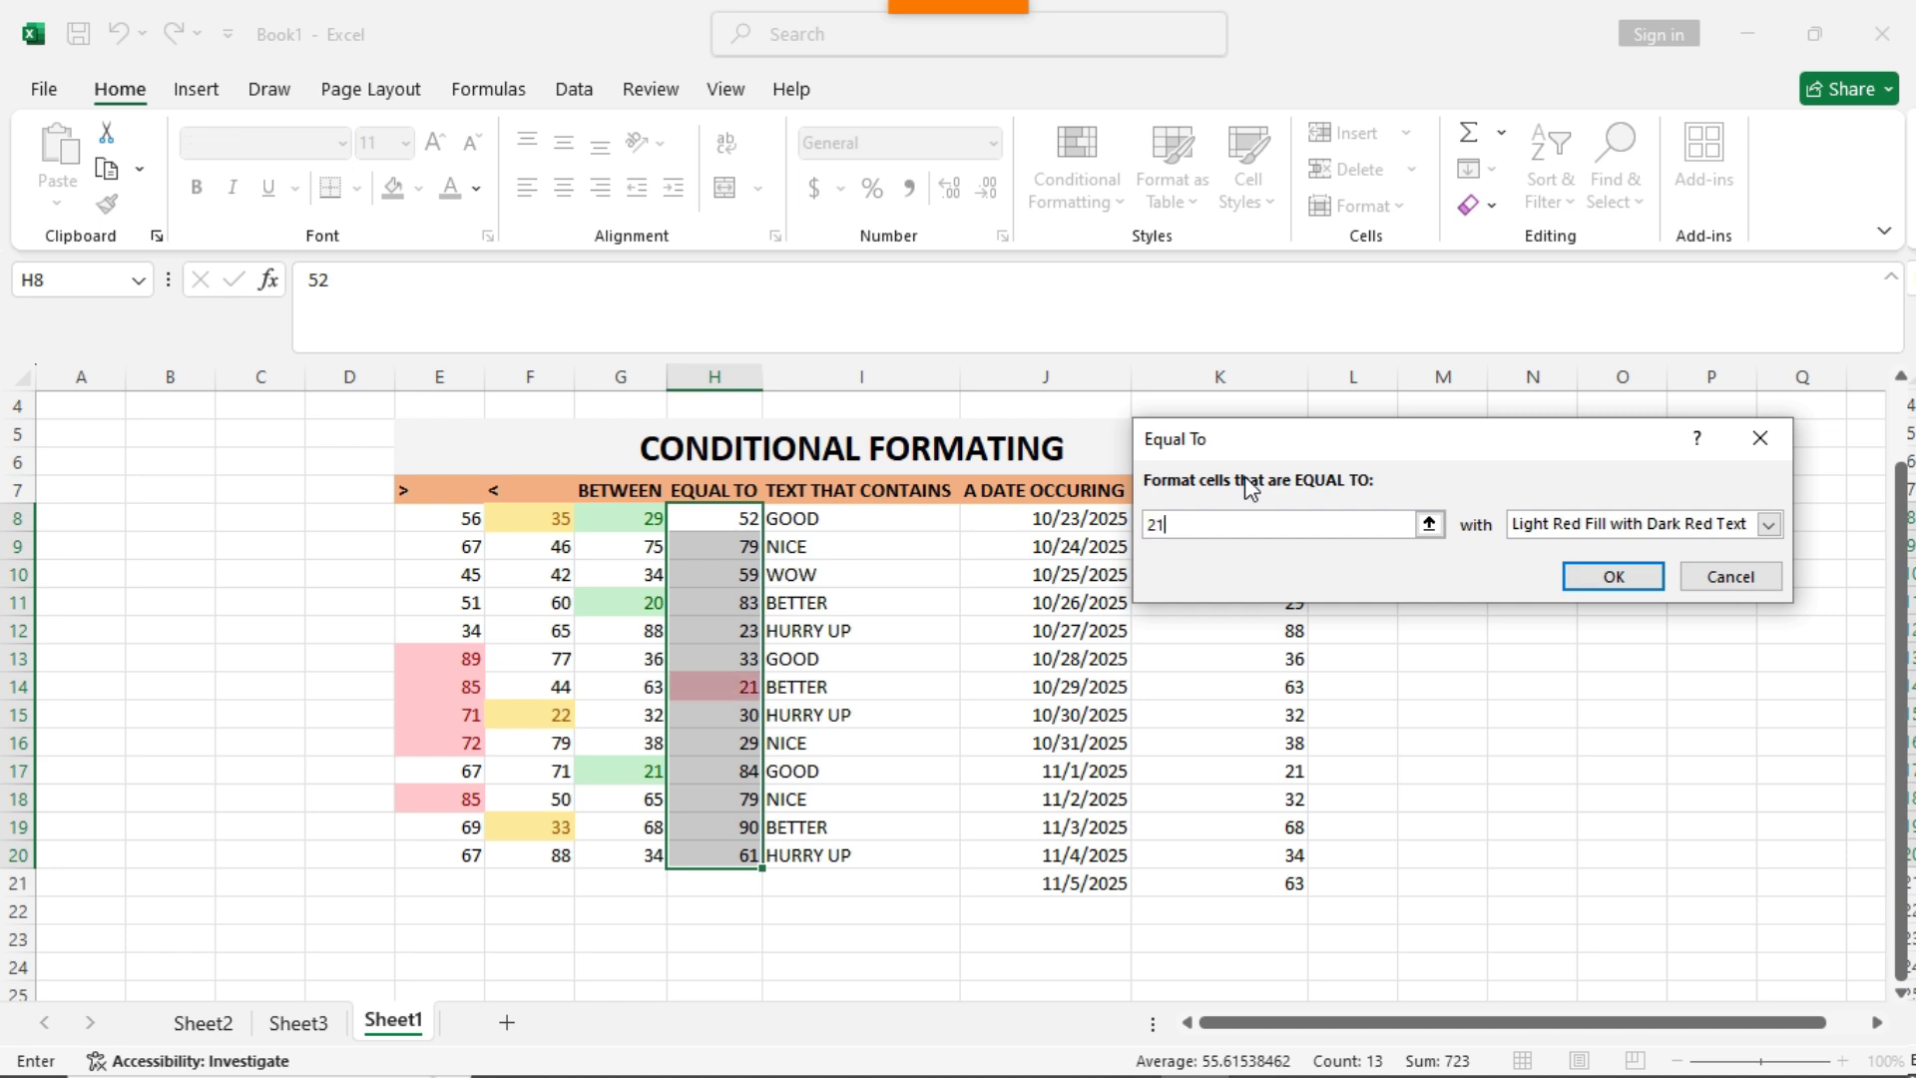
left_click(1770, 525)
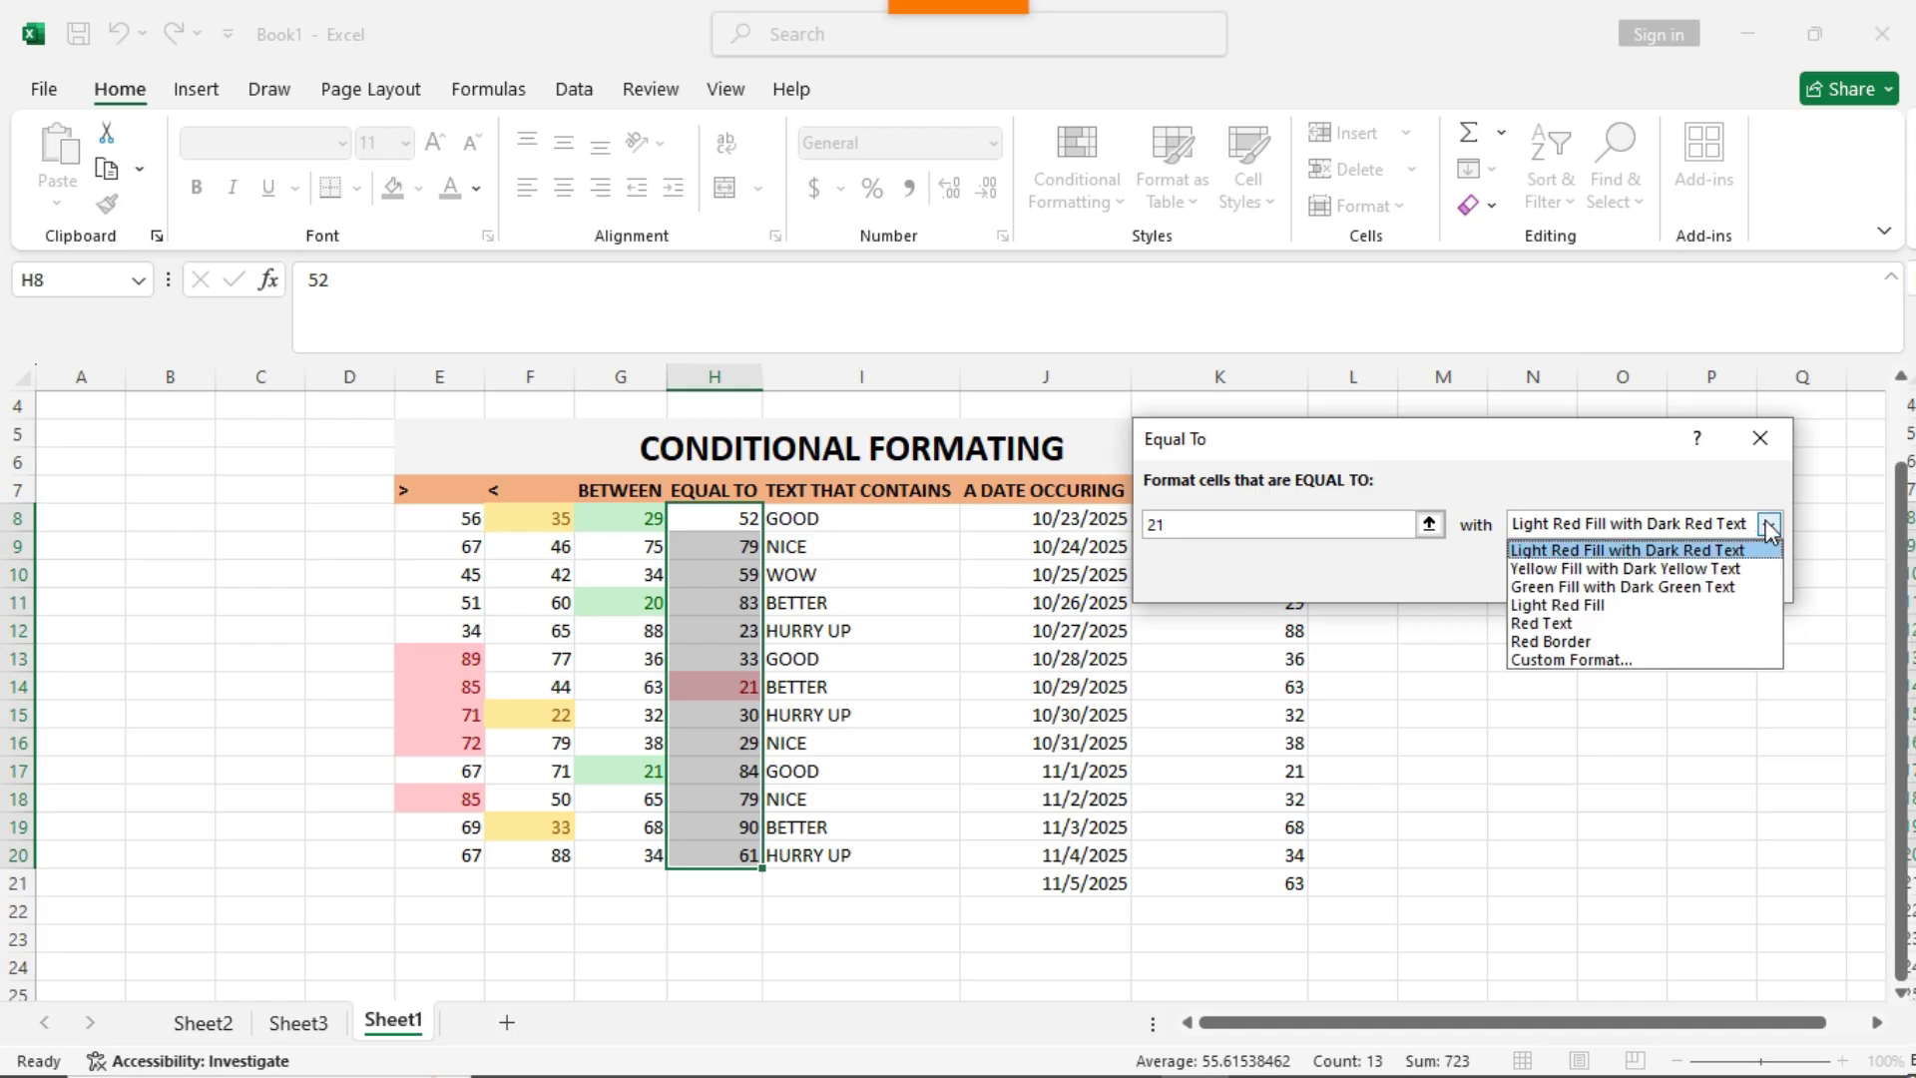
left_click(1580, 606)
left_click(1591, 579)
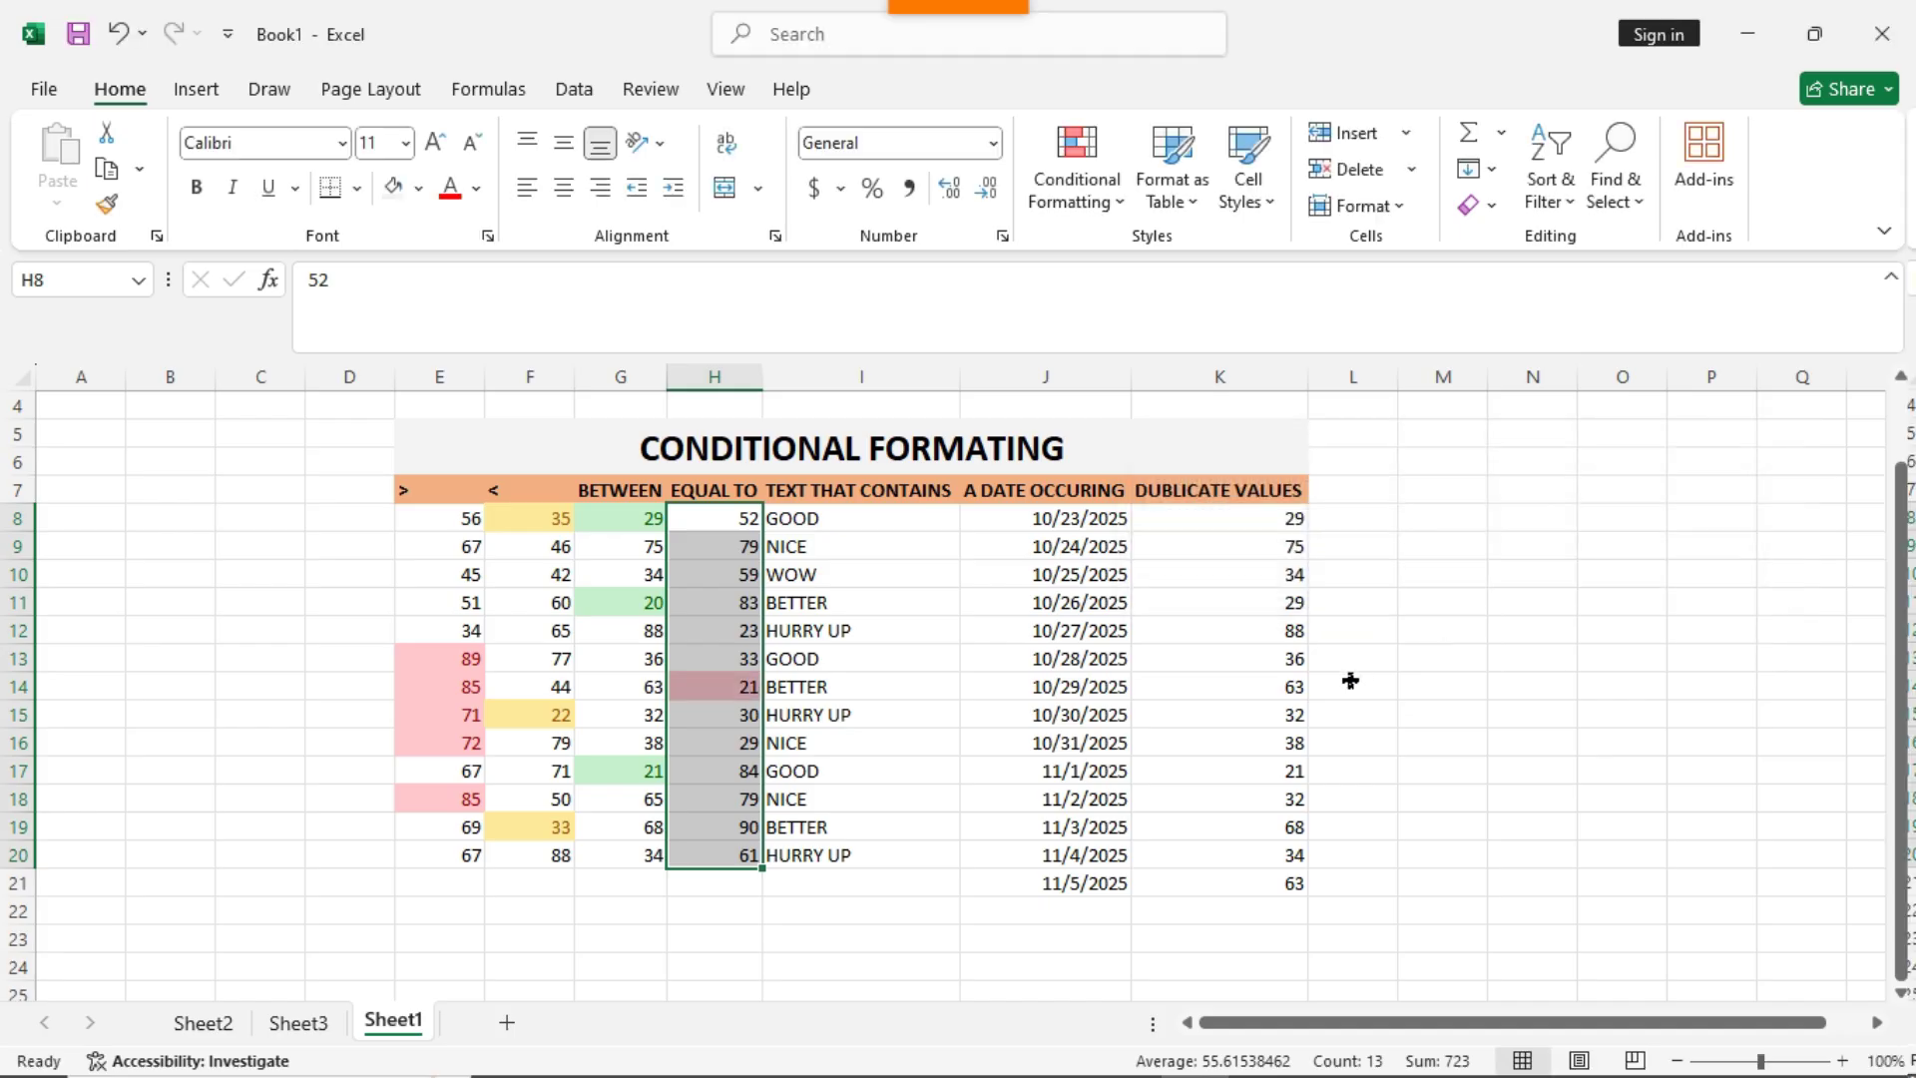
left_click(1452, 657)
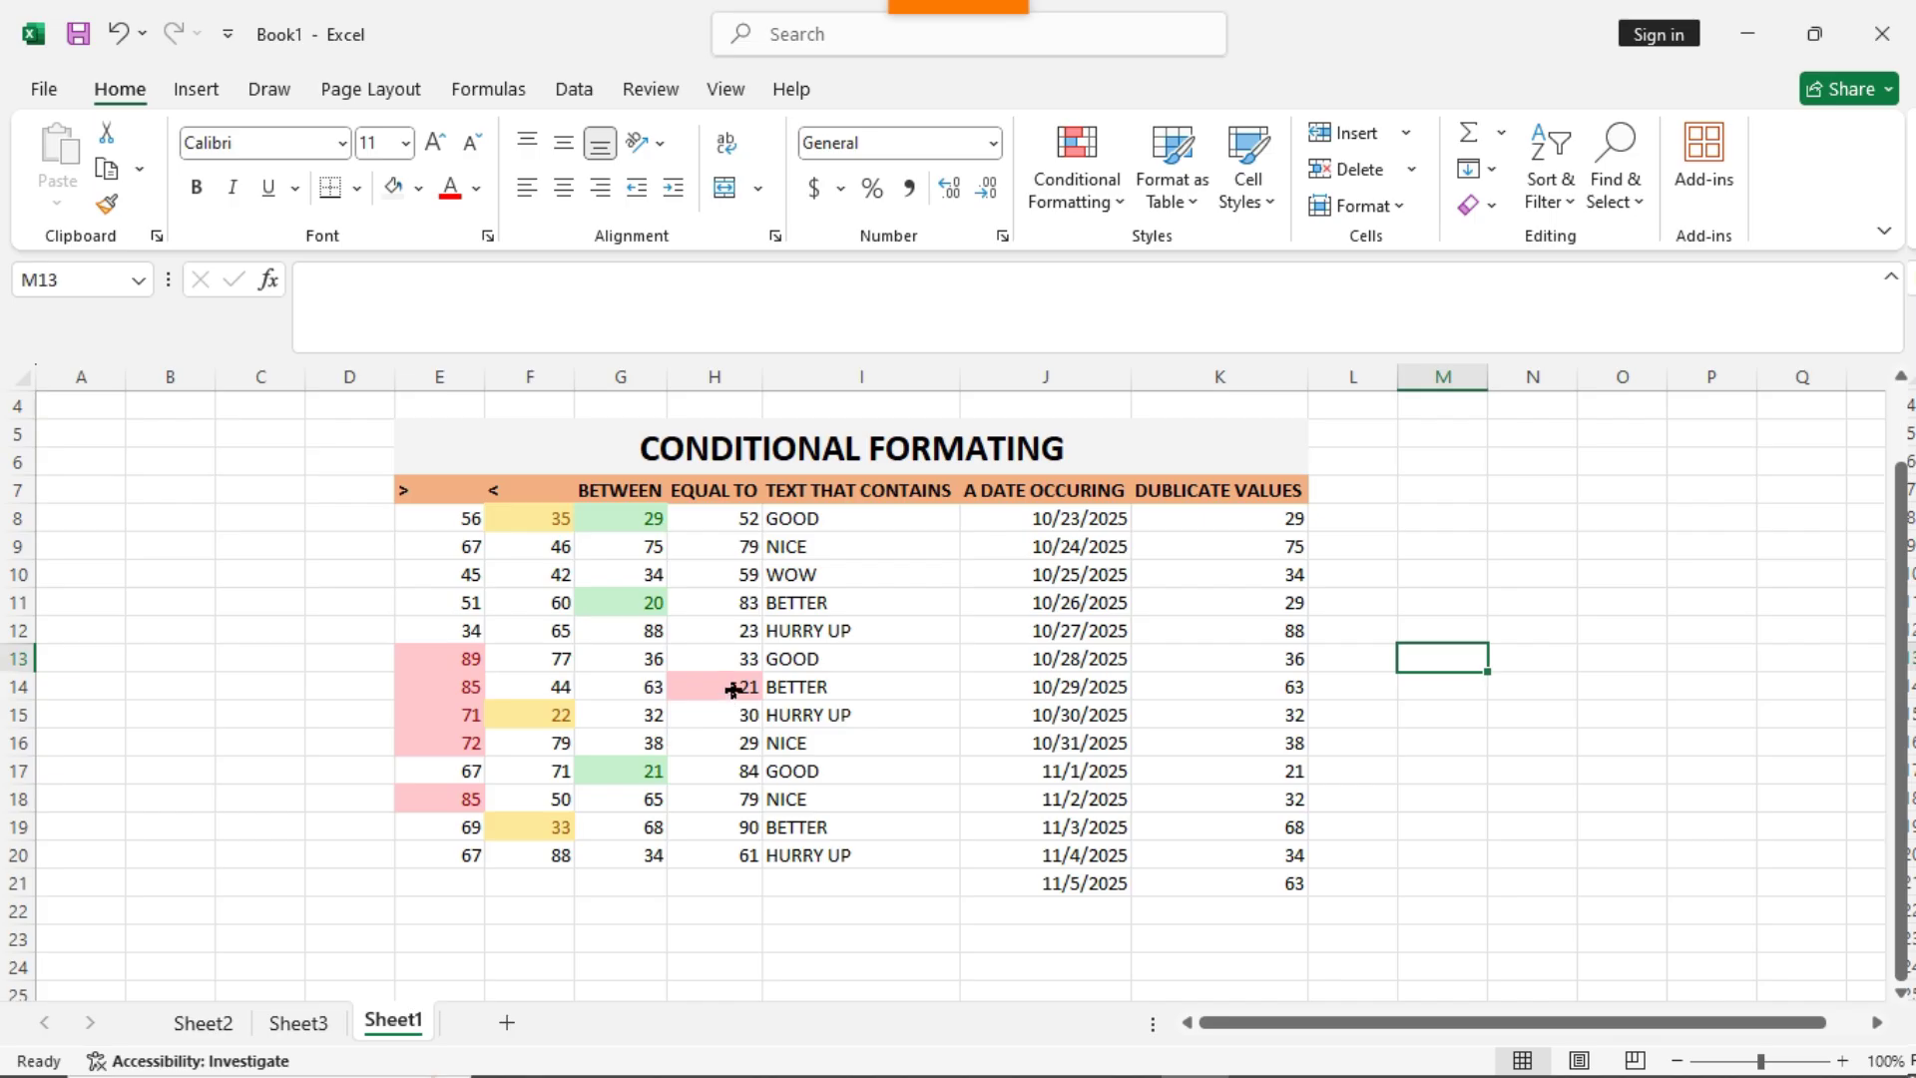
Highlight cells in I8:I20 containing the text "wow" with Light Red Fill with Dark Red Text using conditional formatting
left_click(870, 514)
key("ctrl+shift+Down")
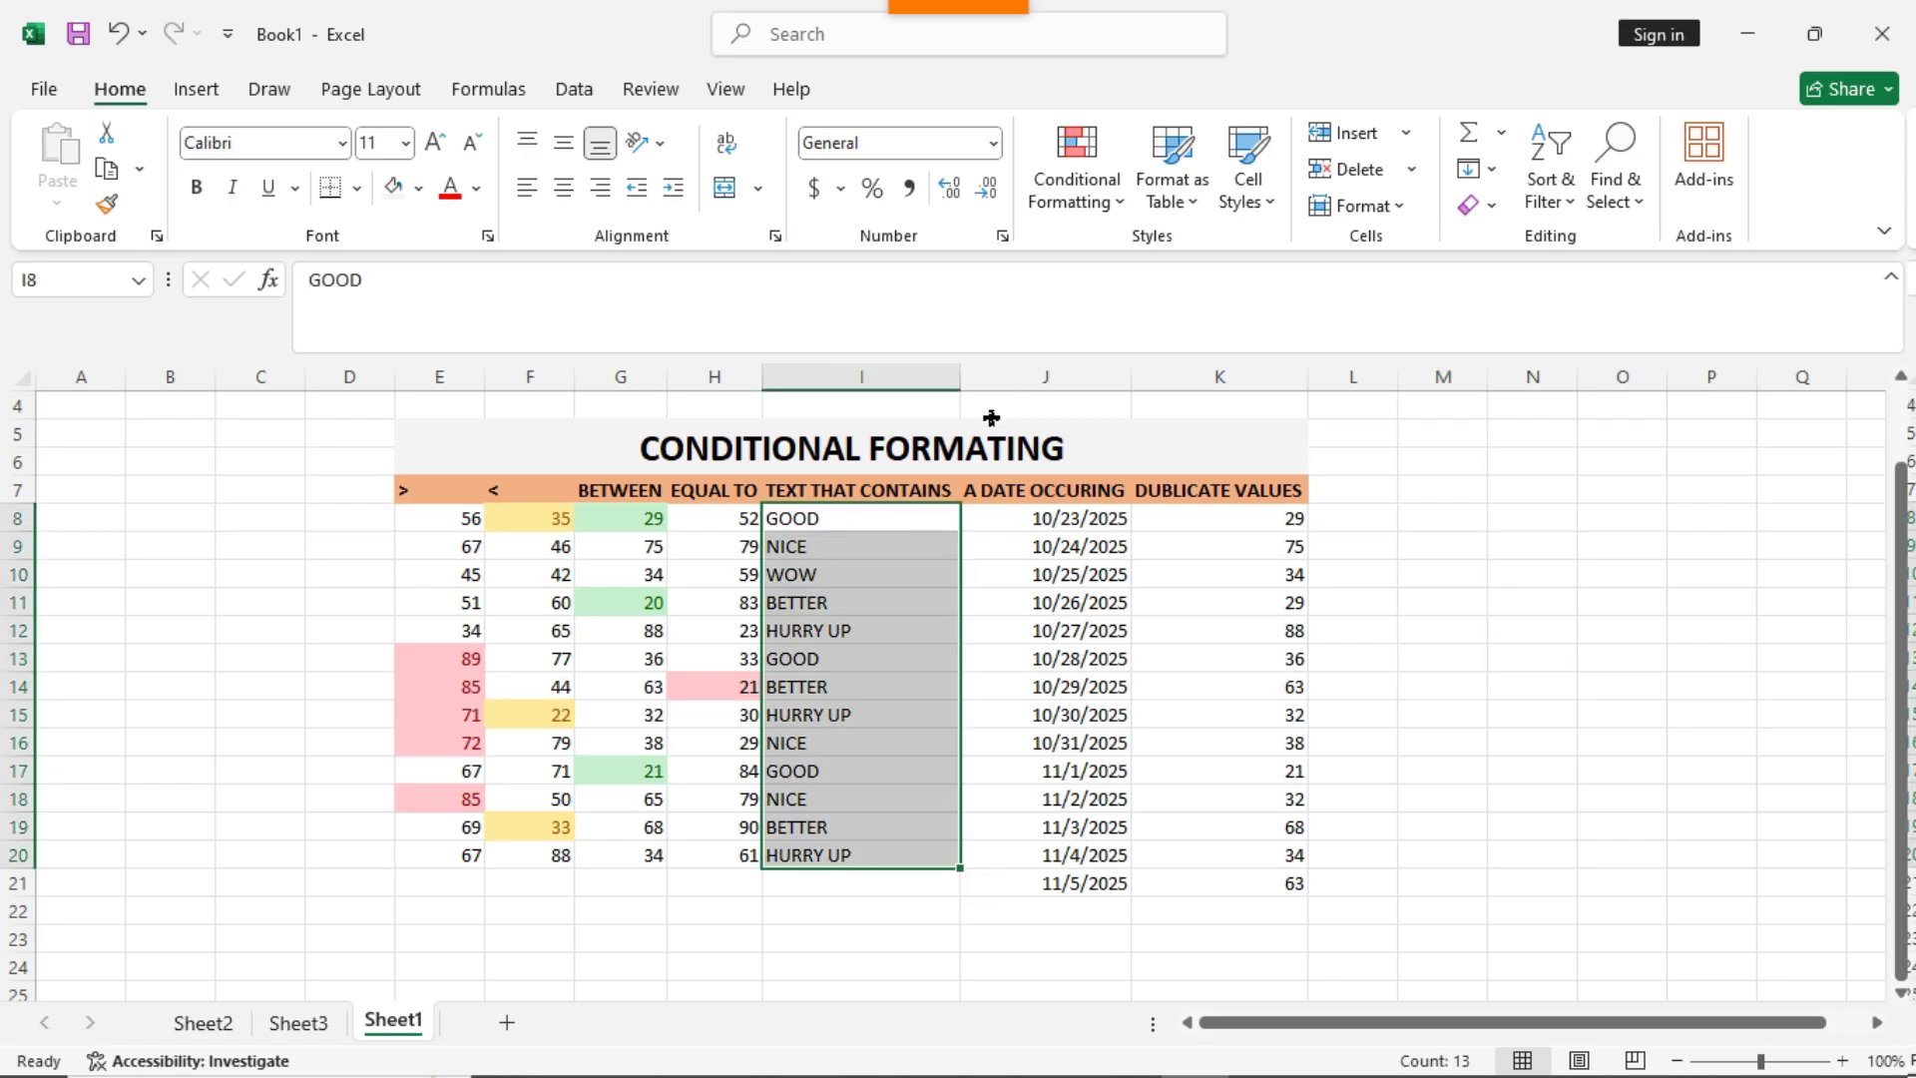
left_click(1106, 204)
mouse_move(1177, 269)
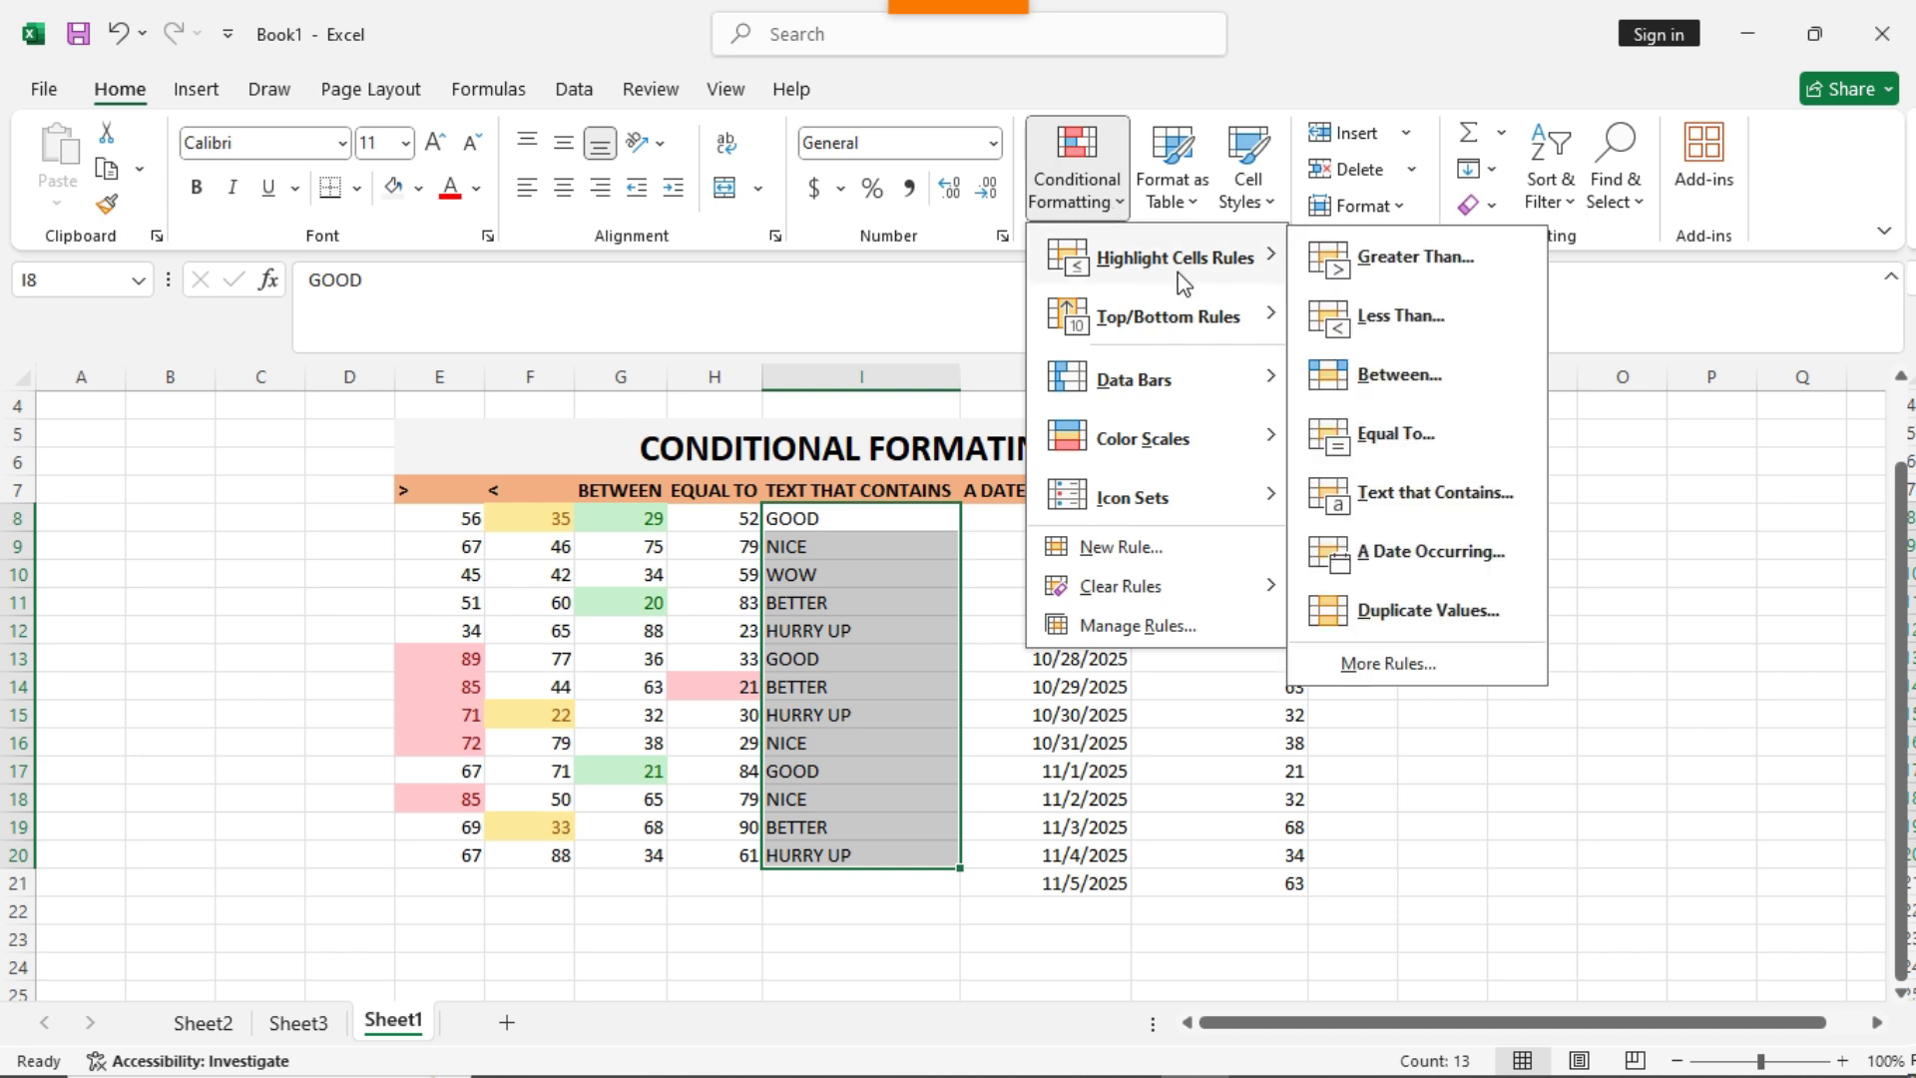
left_click(1435, 492)
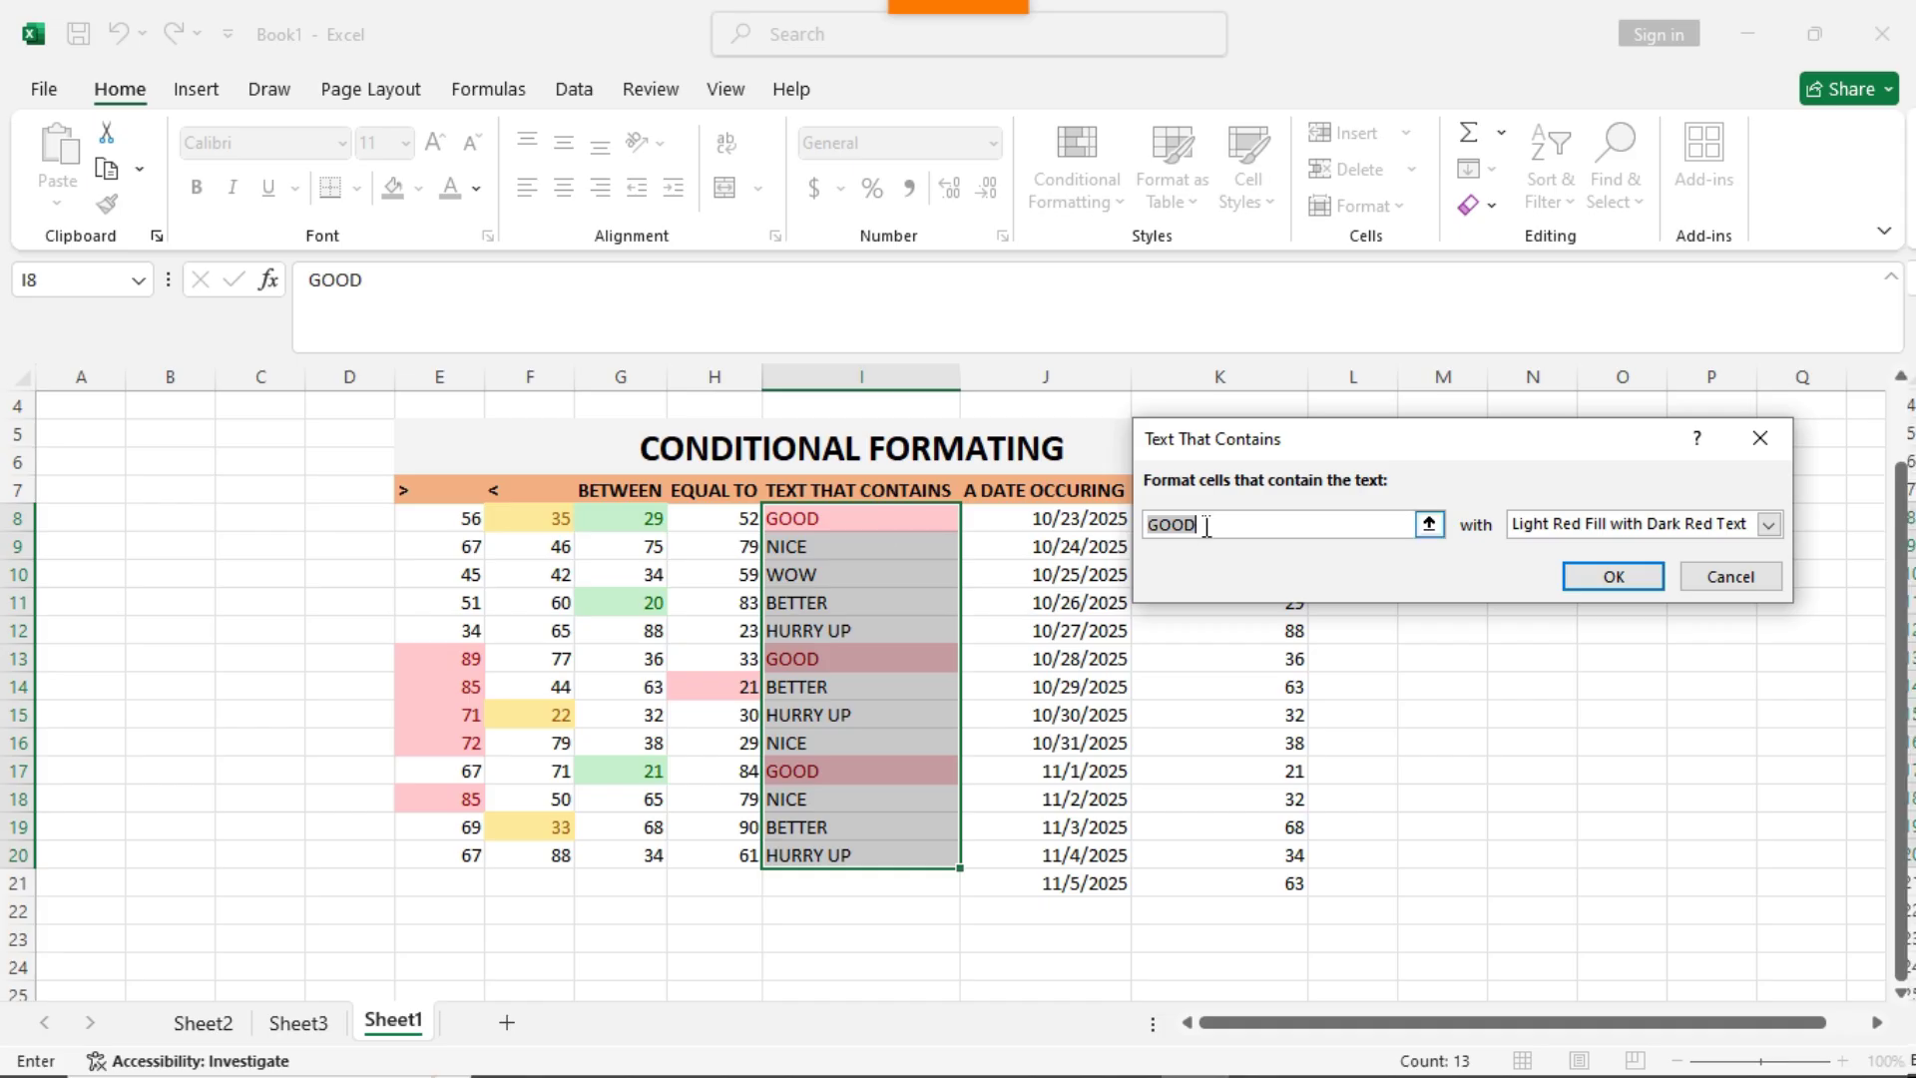
type("wow")
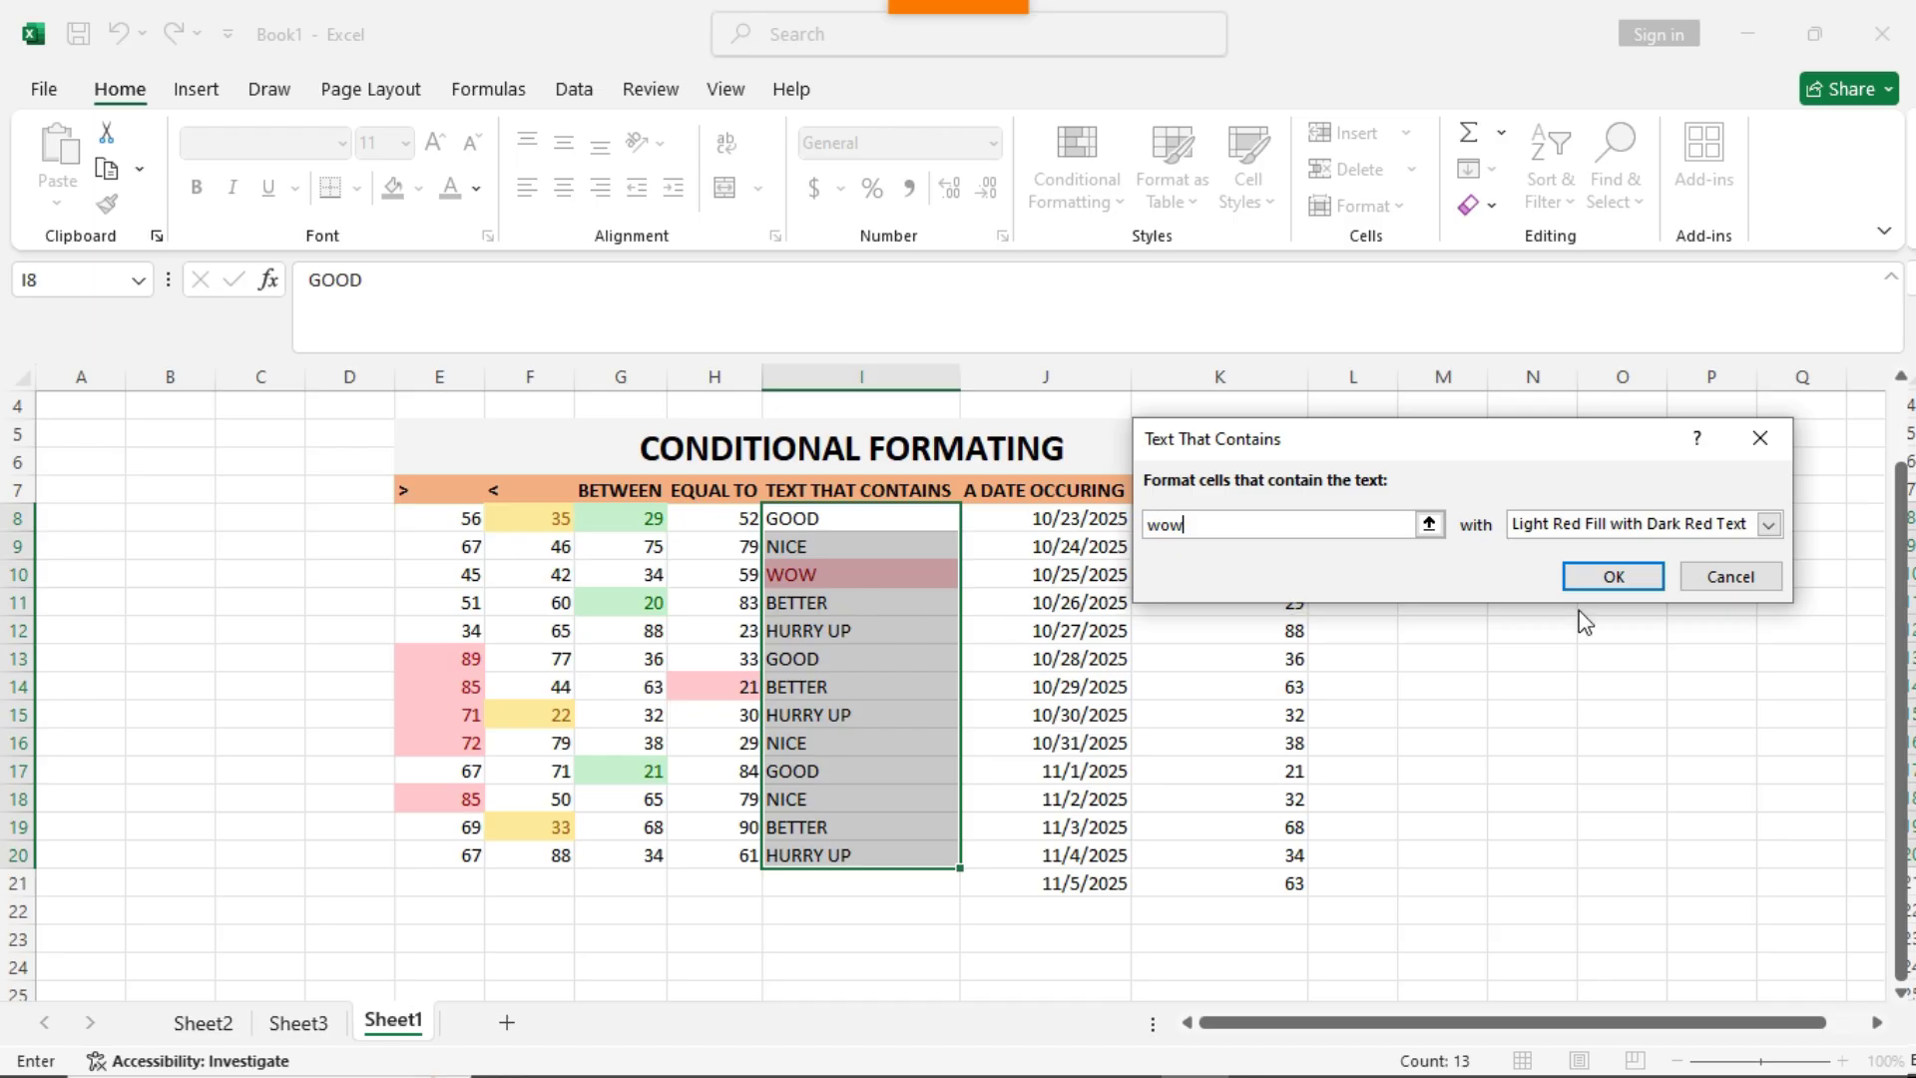
left_click(1608, 579)
left_click(1464, 613)
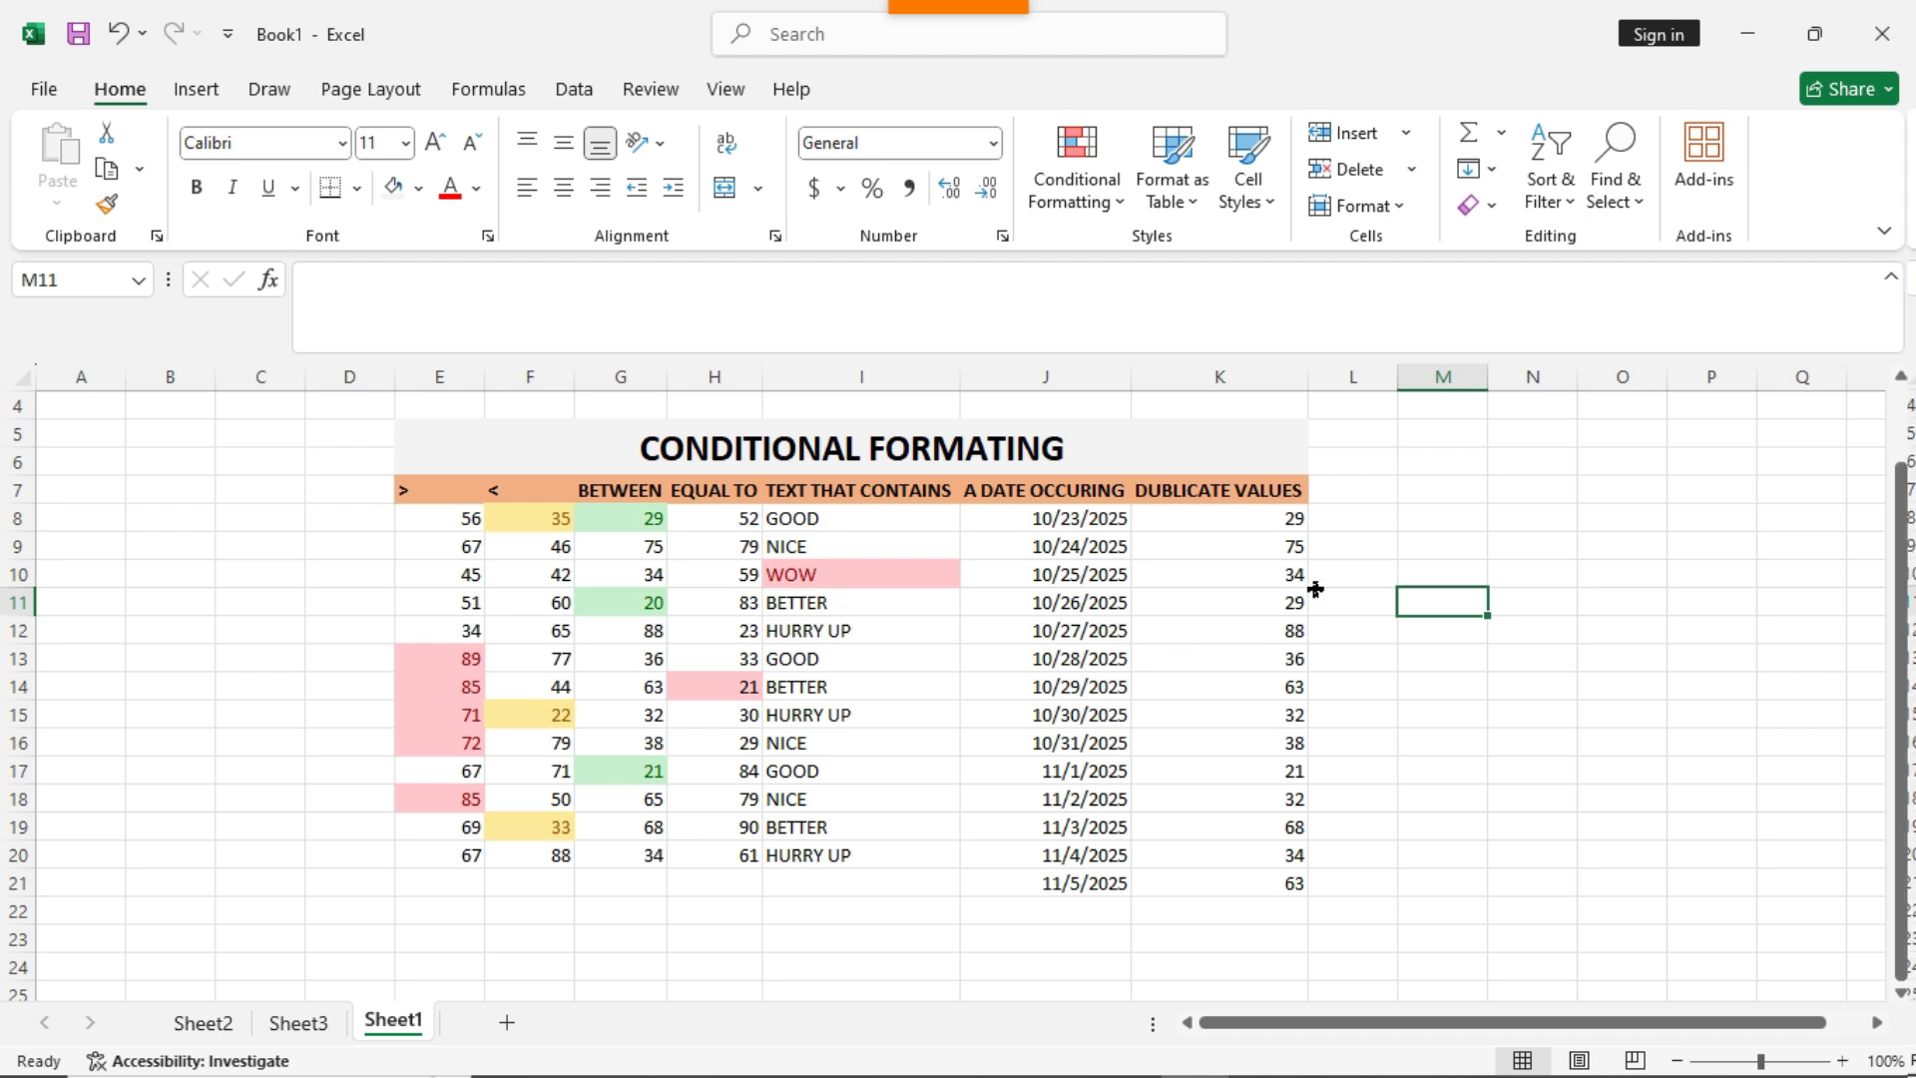
left_click(1415, 539)
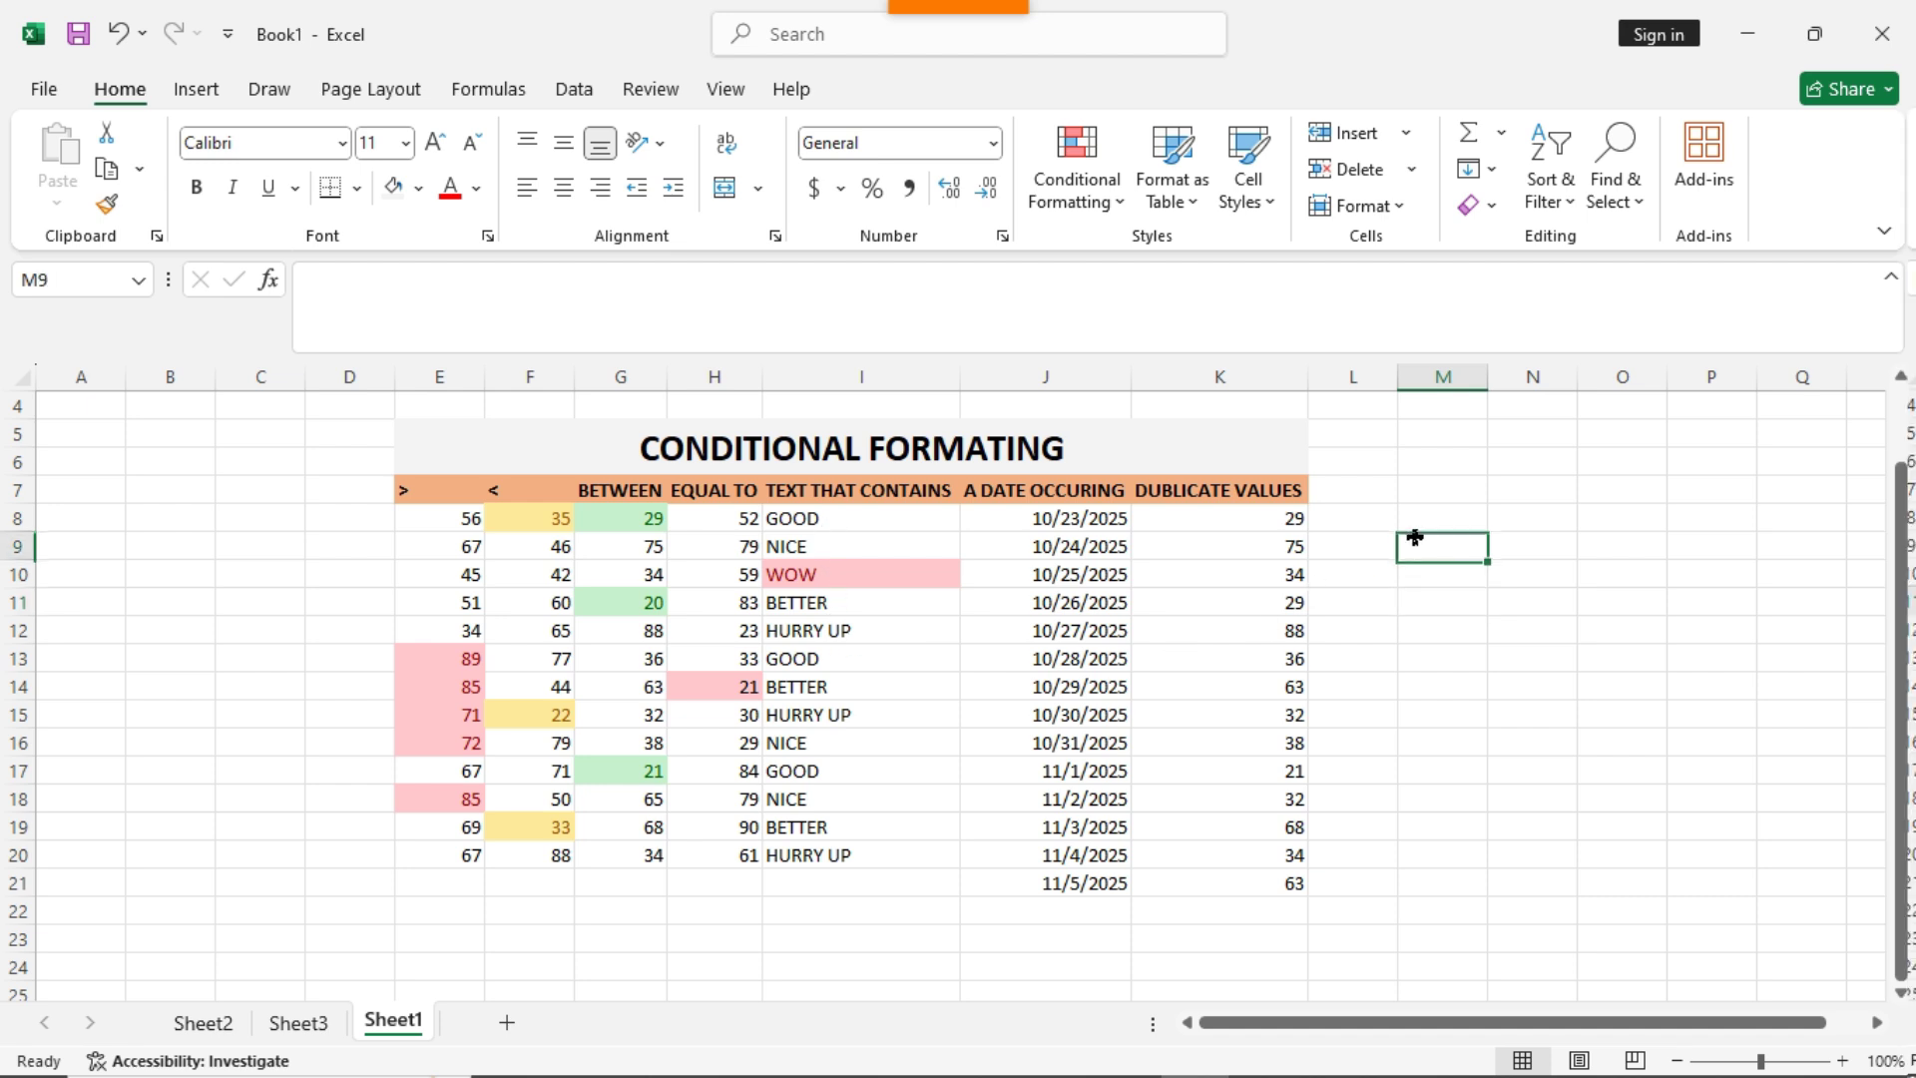
Highlight dates occurring Yesterday in J8:J21 with Light Red Fill with Dark Red Text using conditional formatting
left_click(1117, 510)
key("ctrl+shift+Down")
left_click(1117, 193)
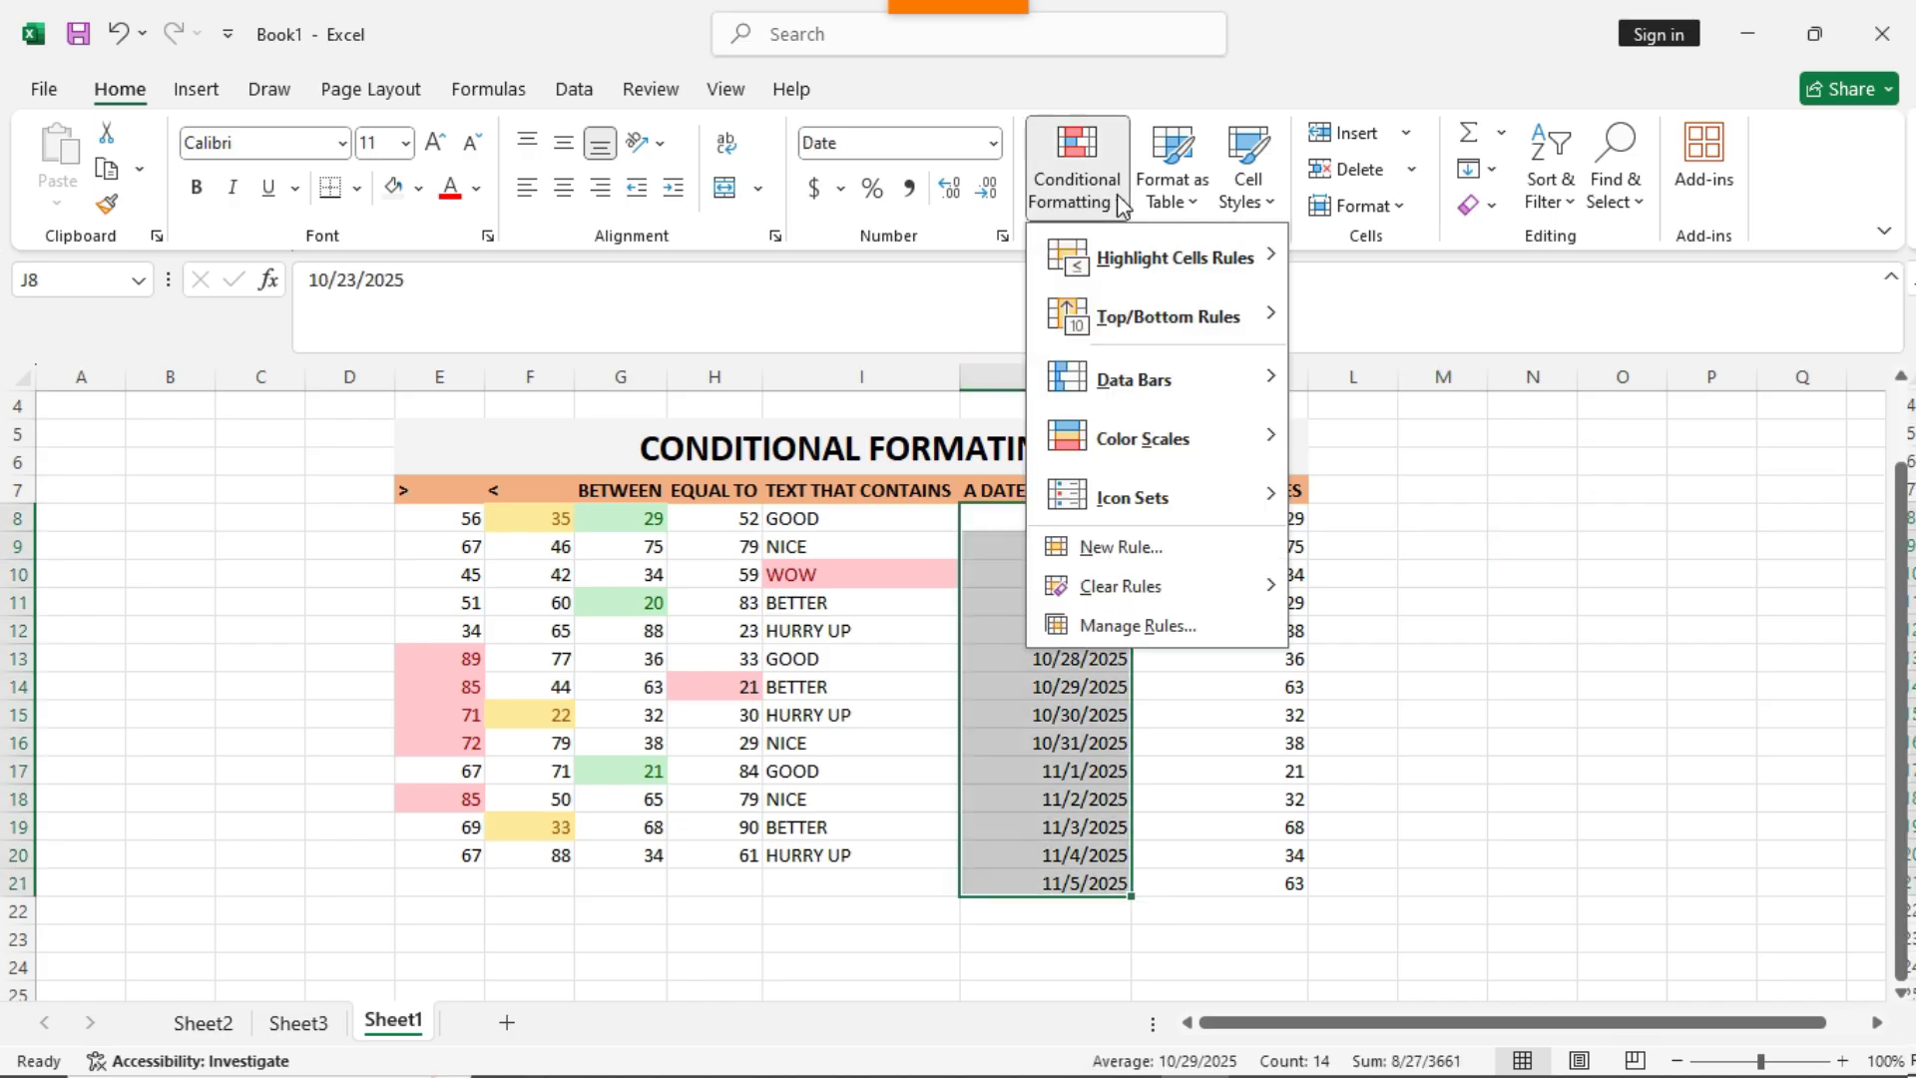
mouse_move(1246, 267)
left_click(1463, 554)
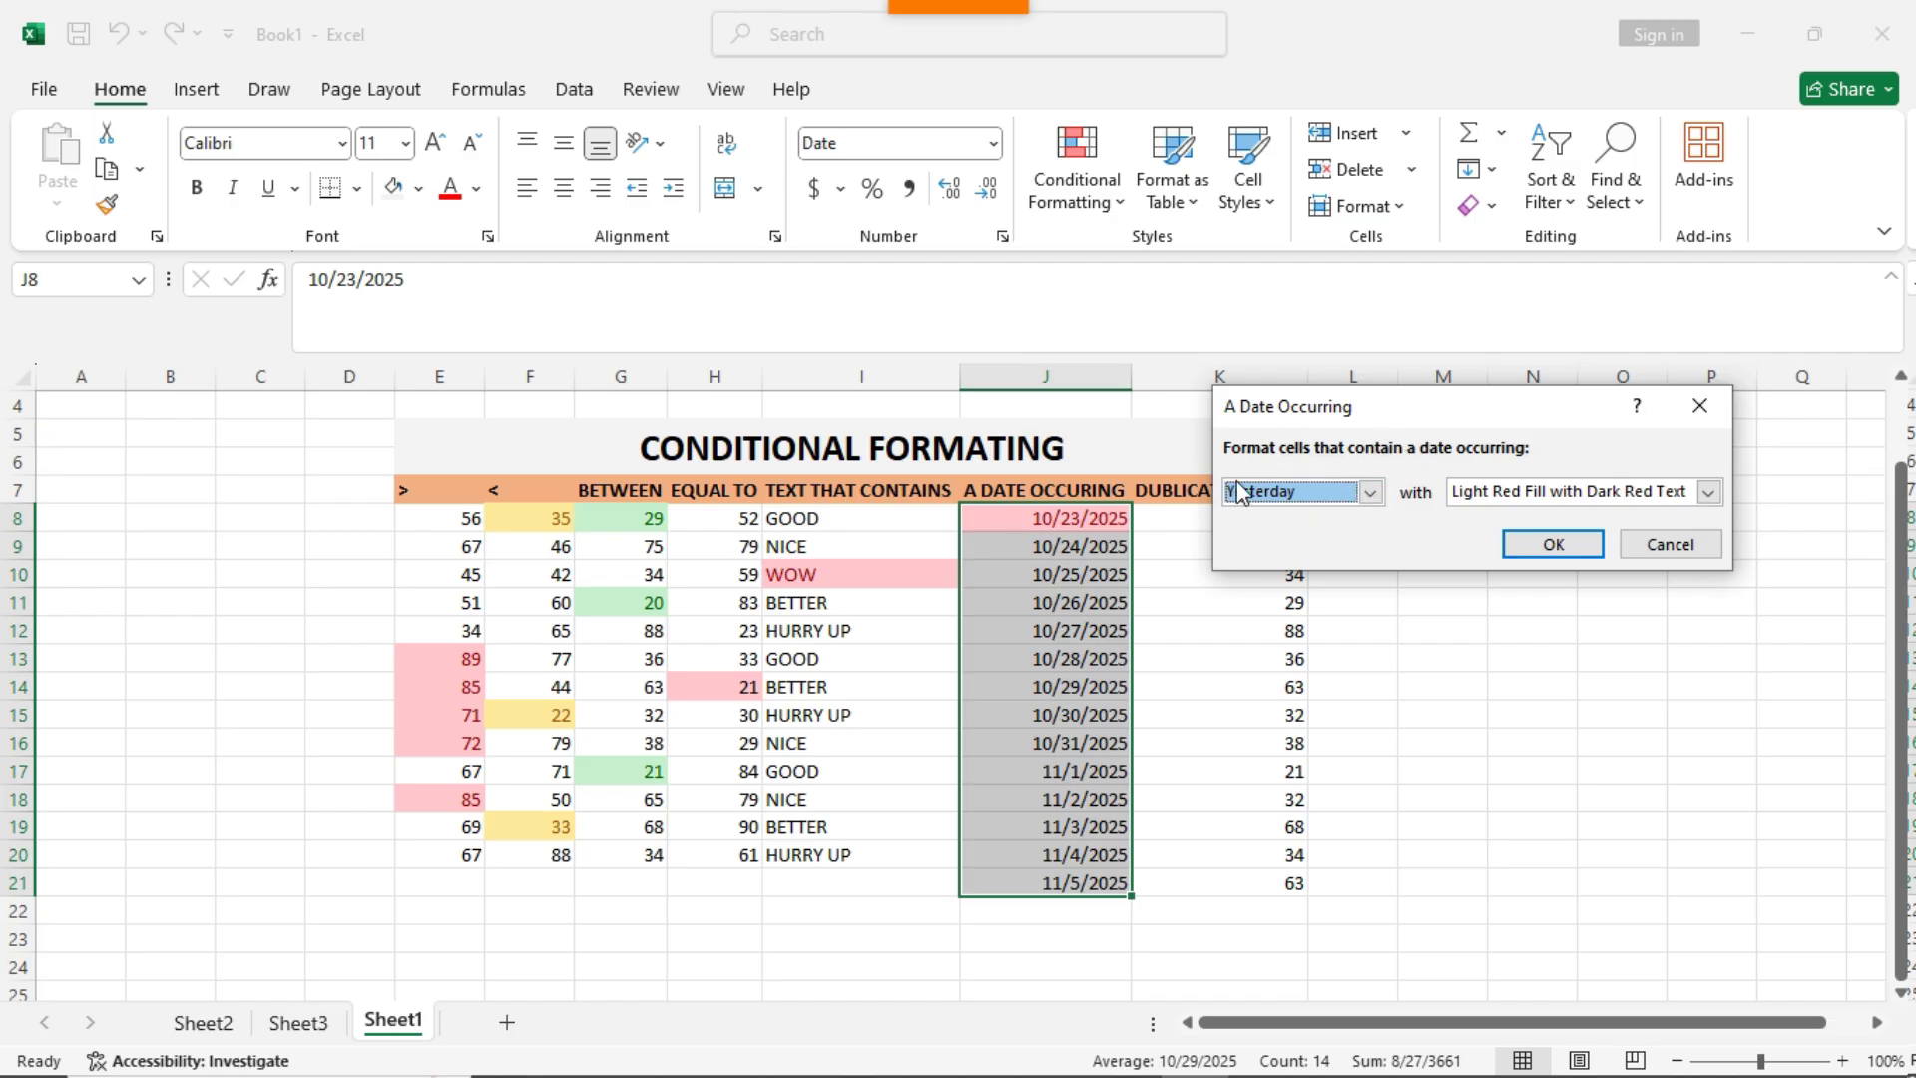
left_click(1369, 494)
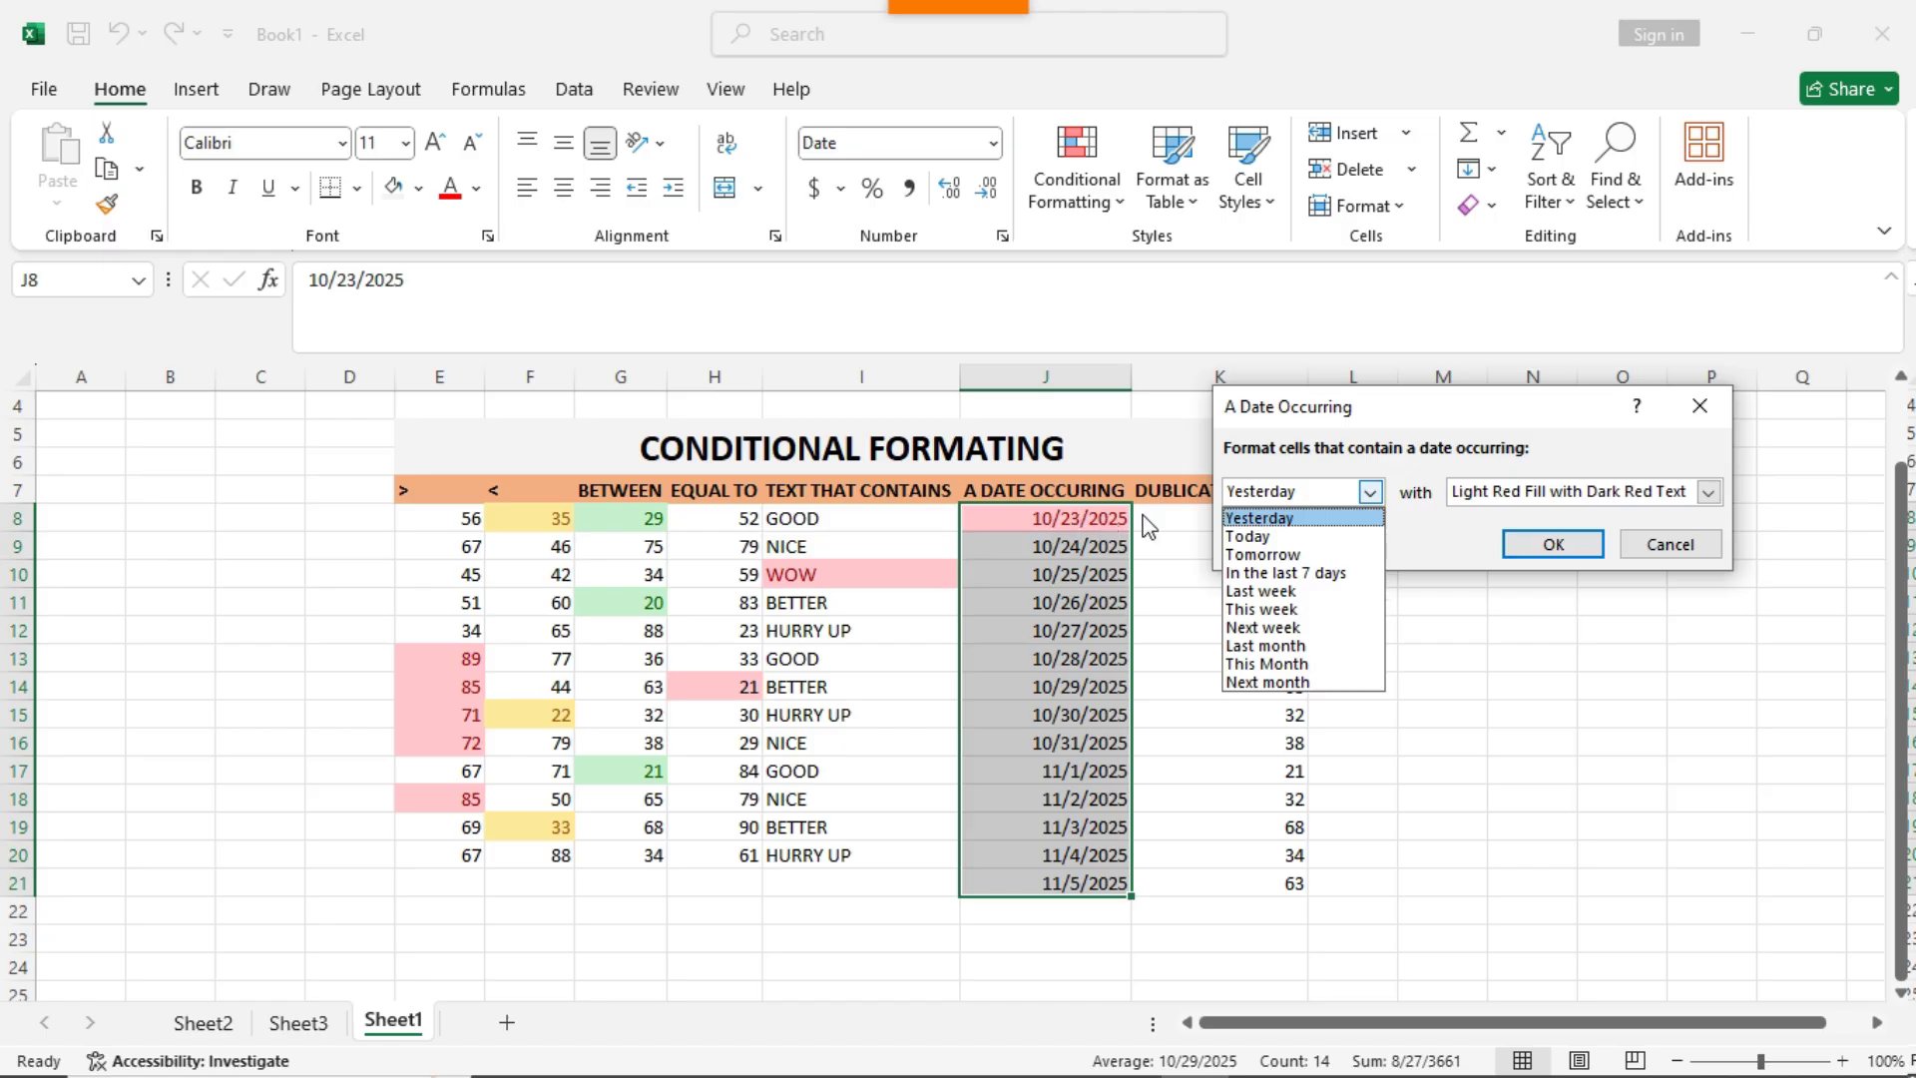
left_click(1395, 556)
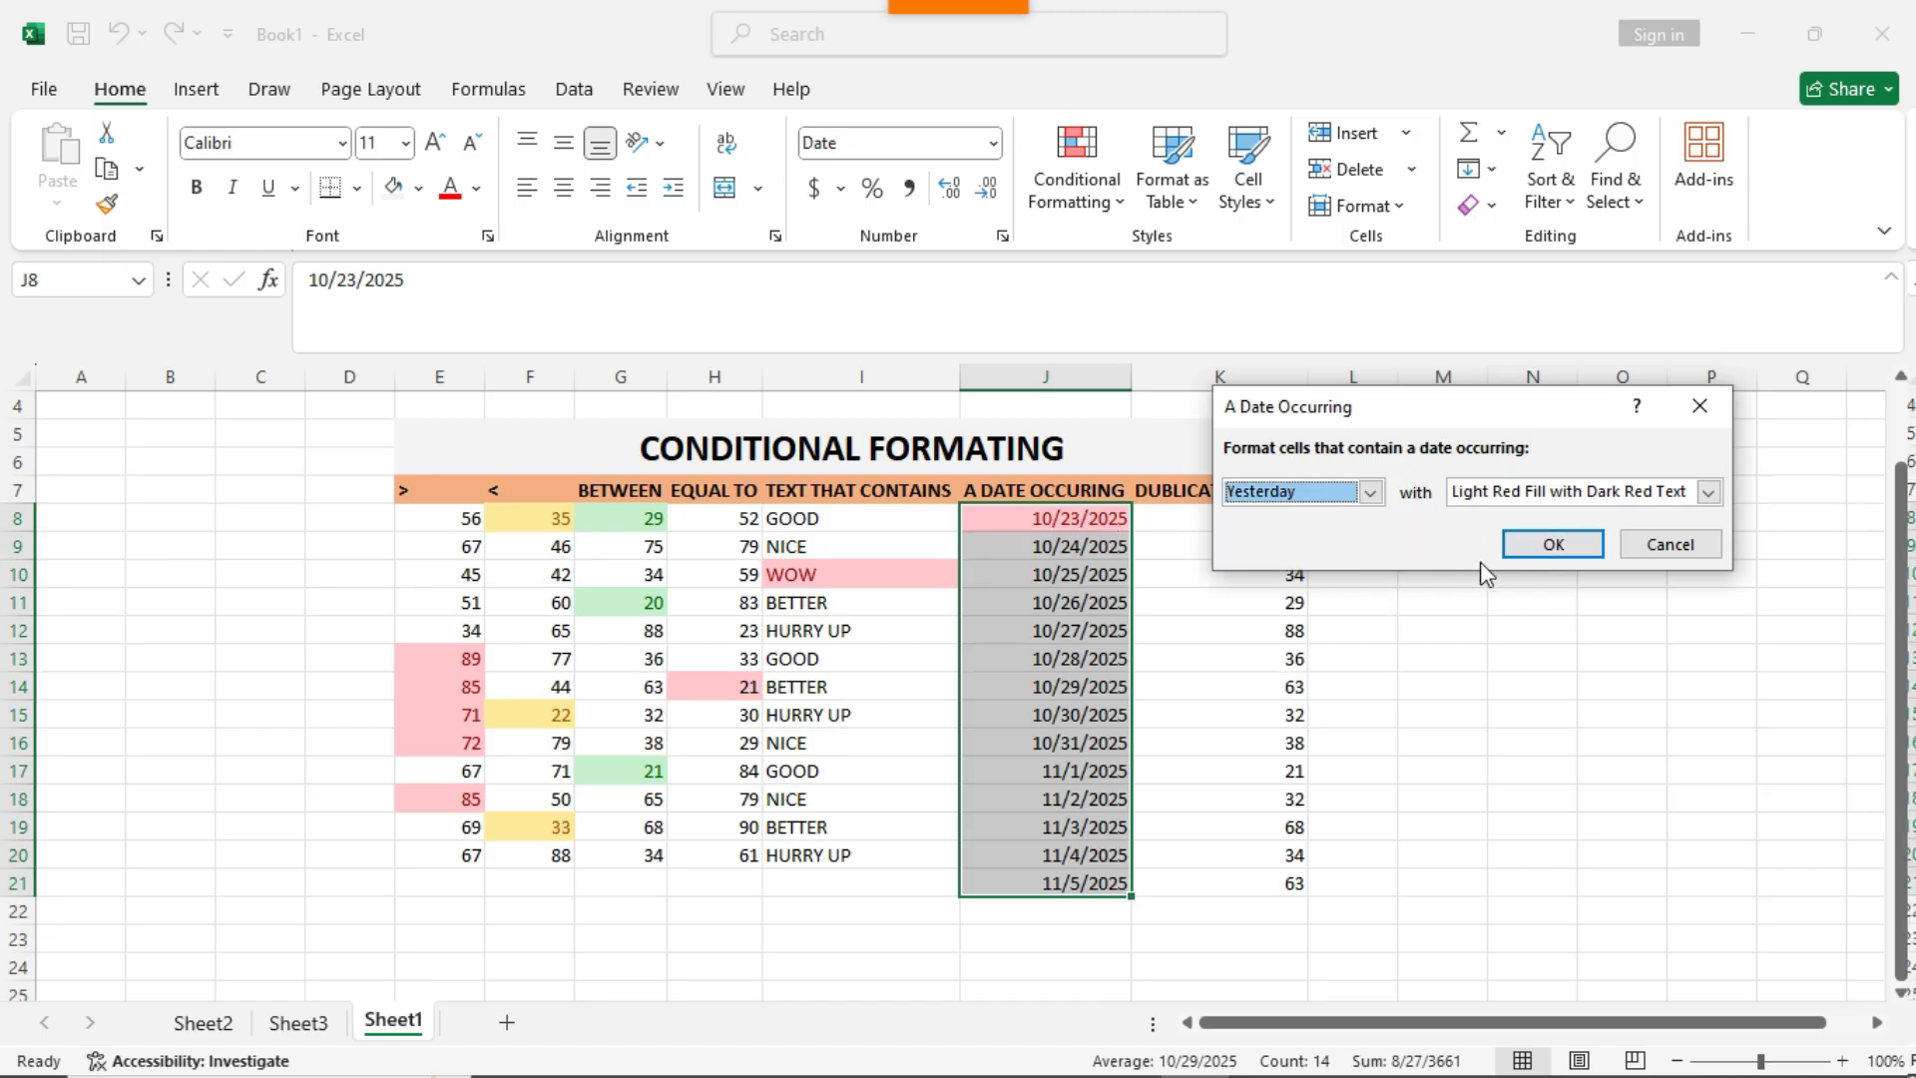
left_click(1552, 544)
left_click(1443, 546)
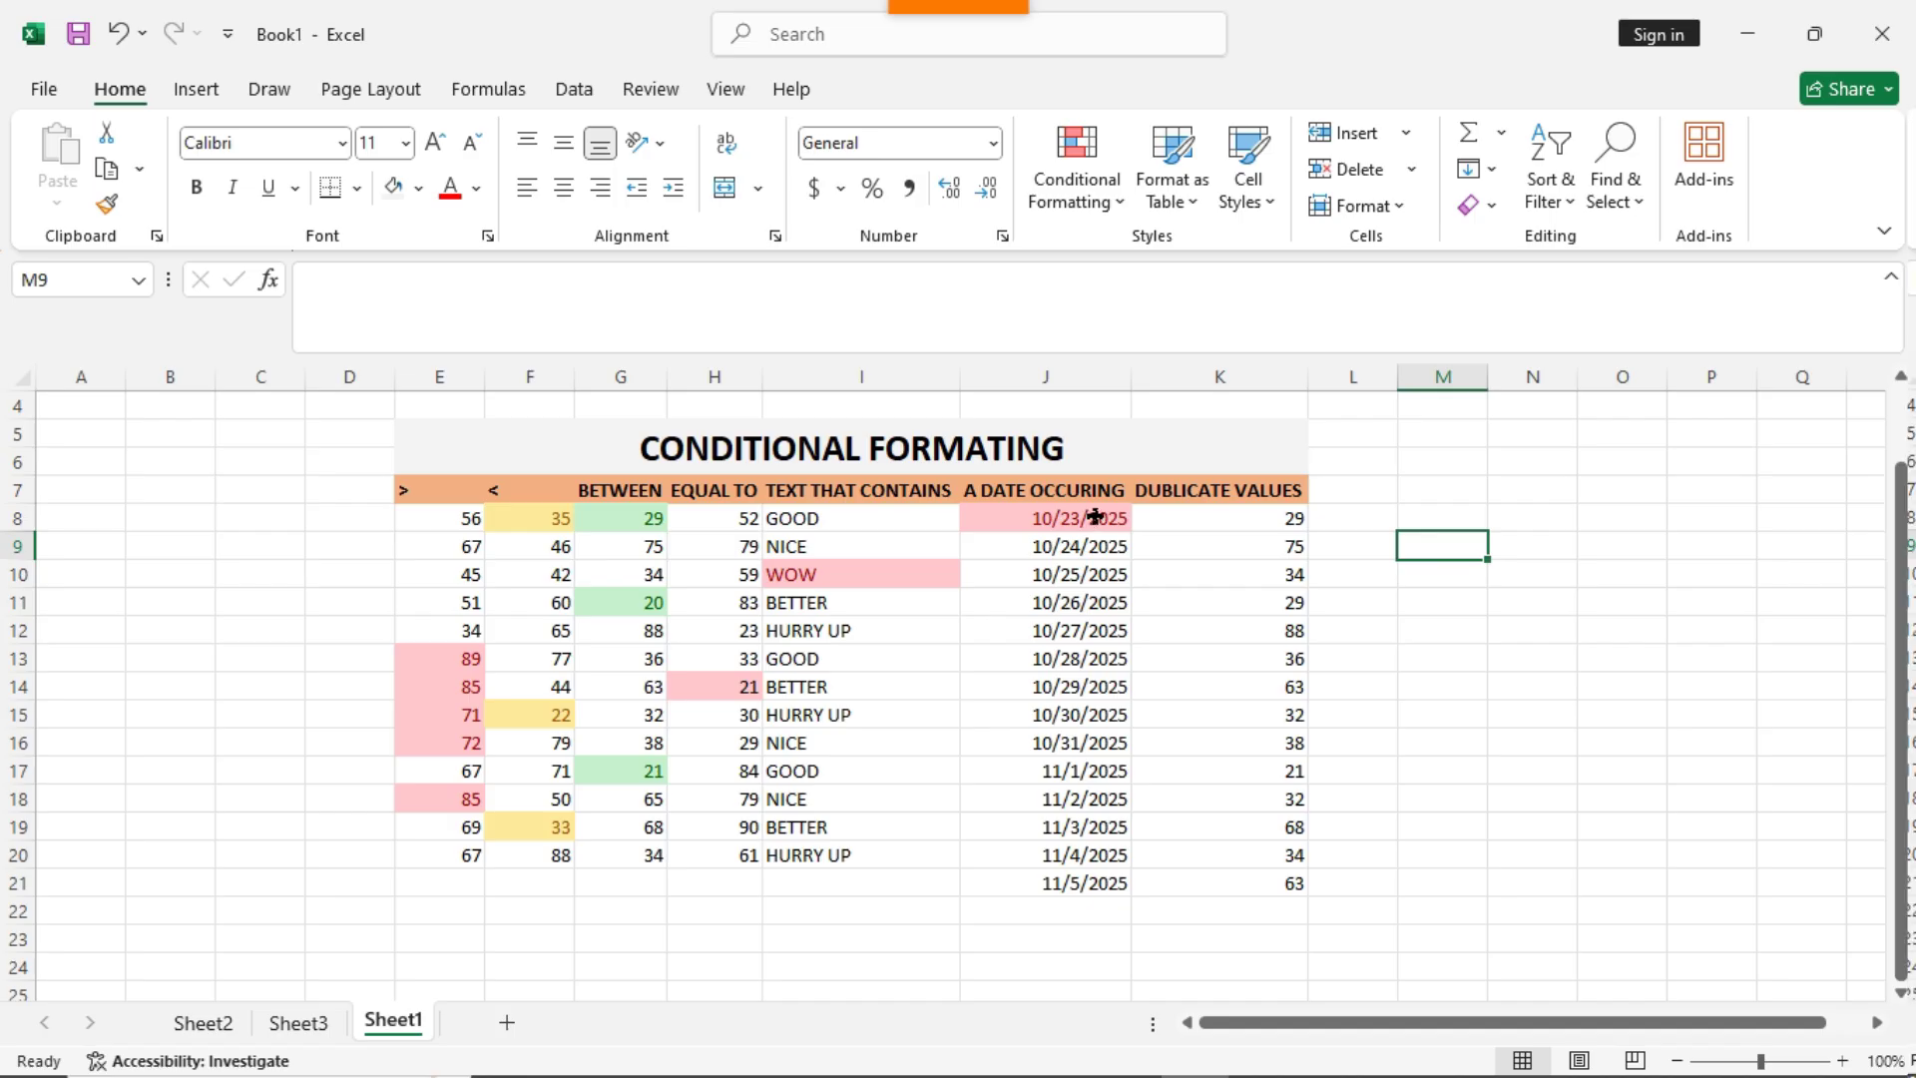
Add a date rule to J8:J21 that highlights Tomorrow with Yellow Fill with Dark Yellow Text
left_click_drag(1085, 518, 1098, 883)
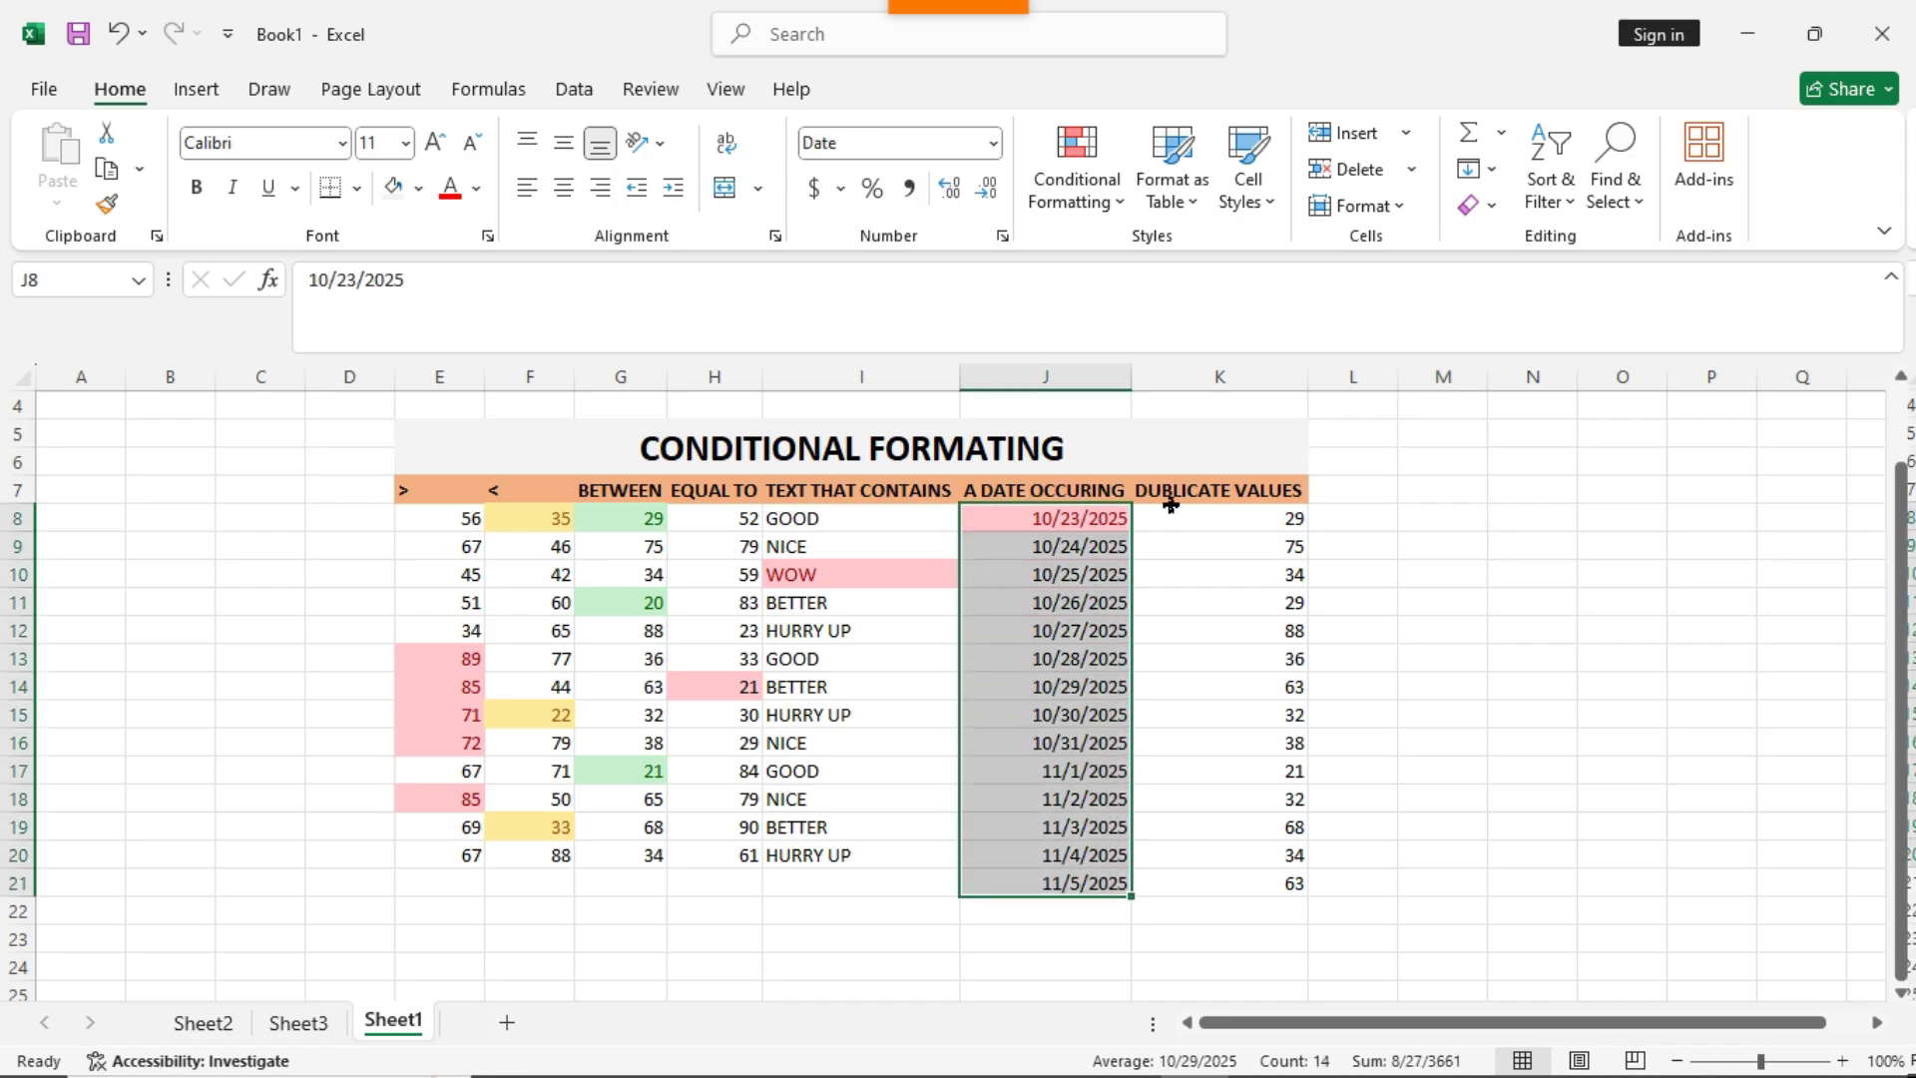
left_click(1118, 205)
mouse_move(1263, 257)
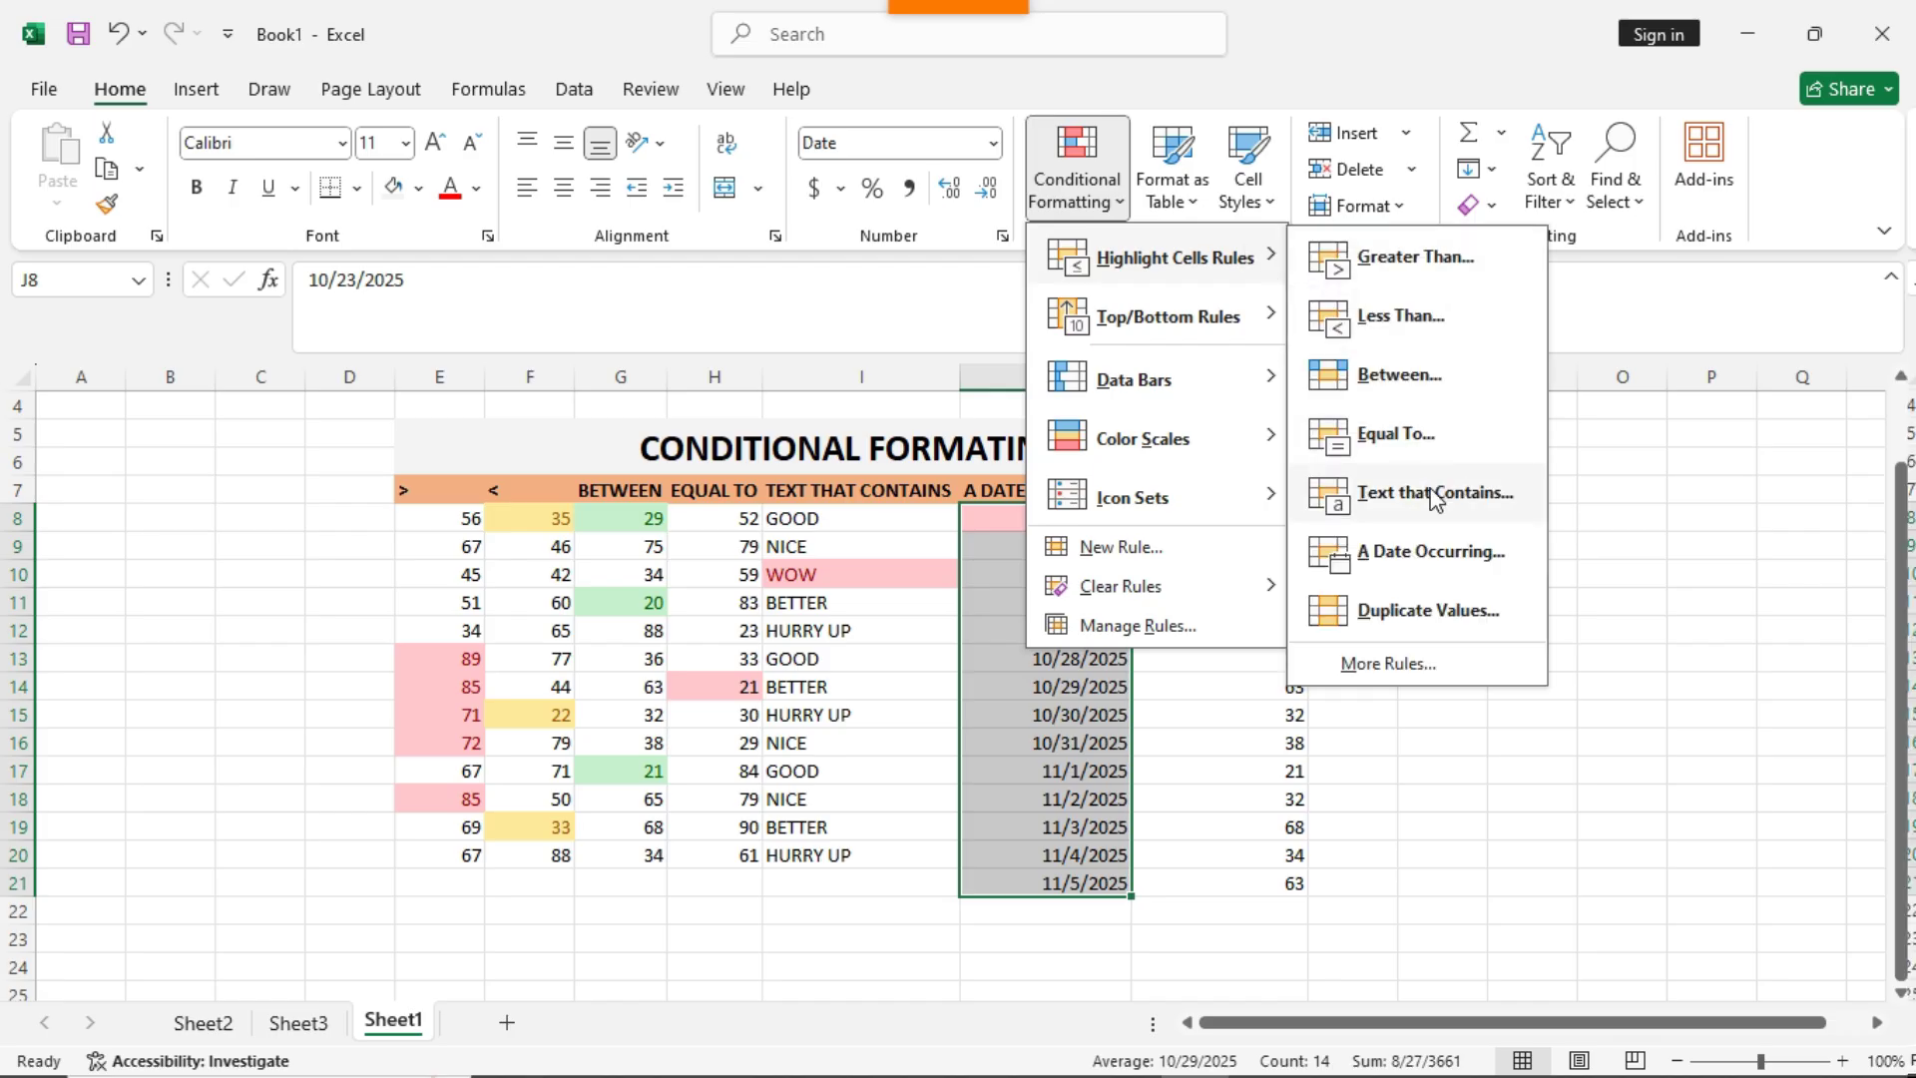
left_click(1429, 552)
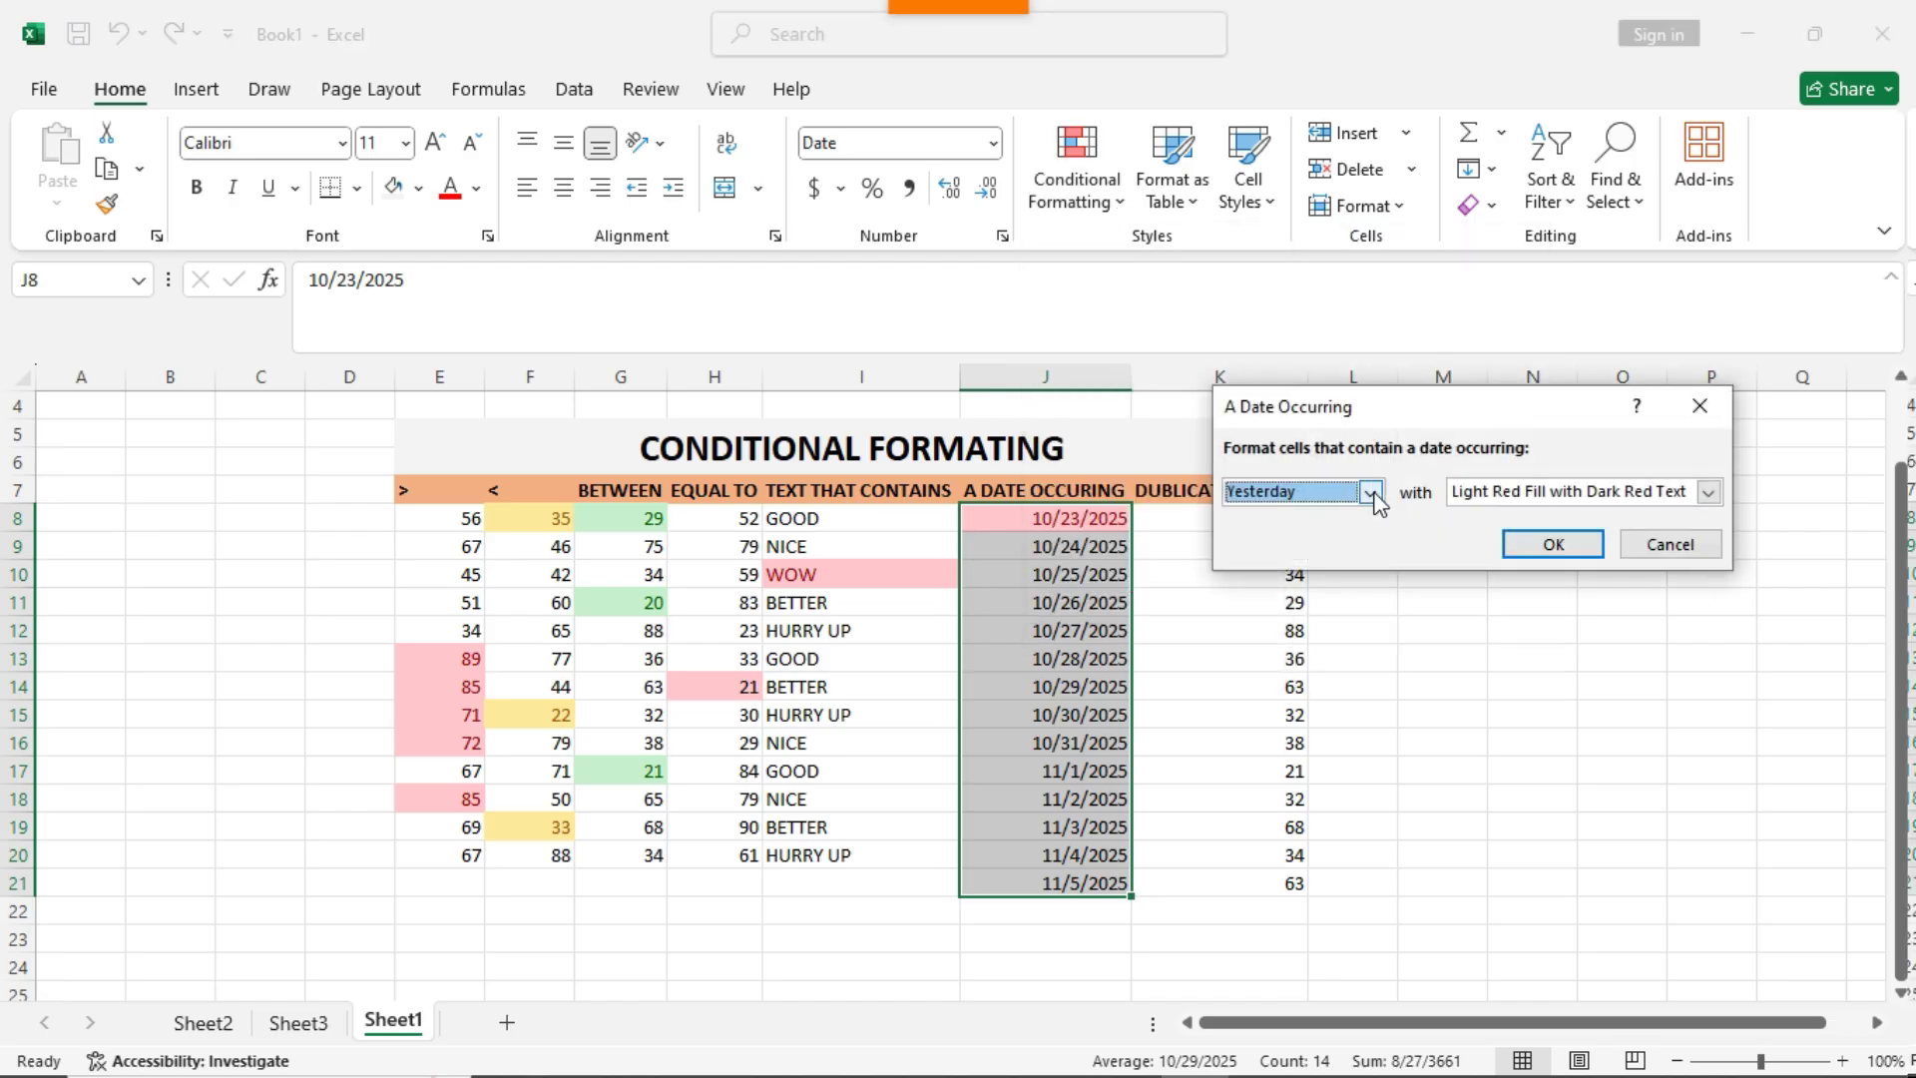
left_click(1375, 492)
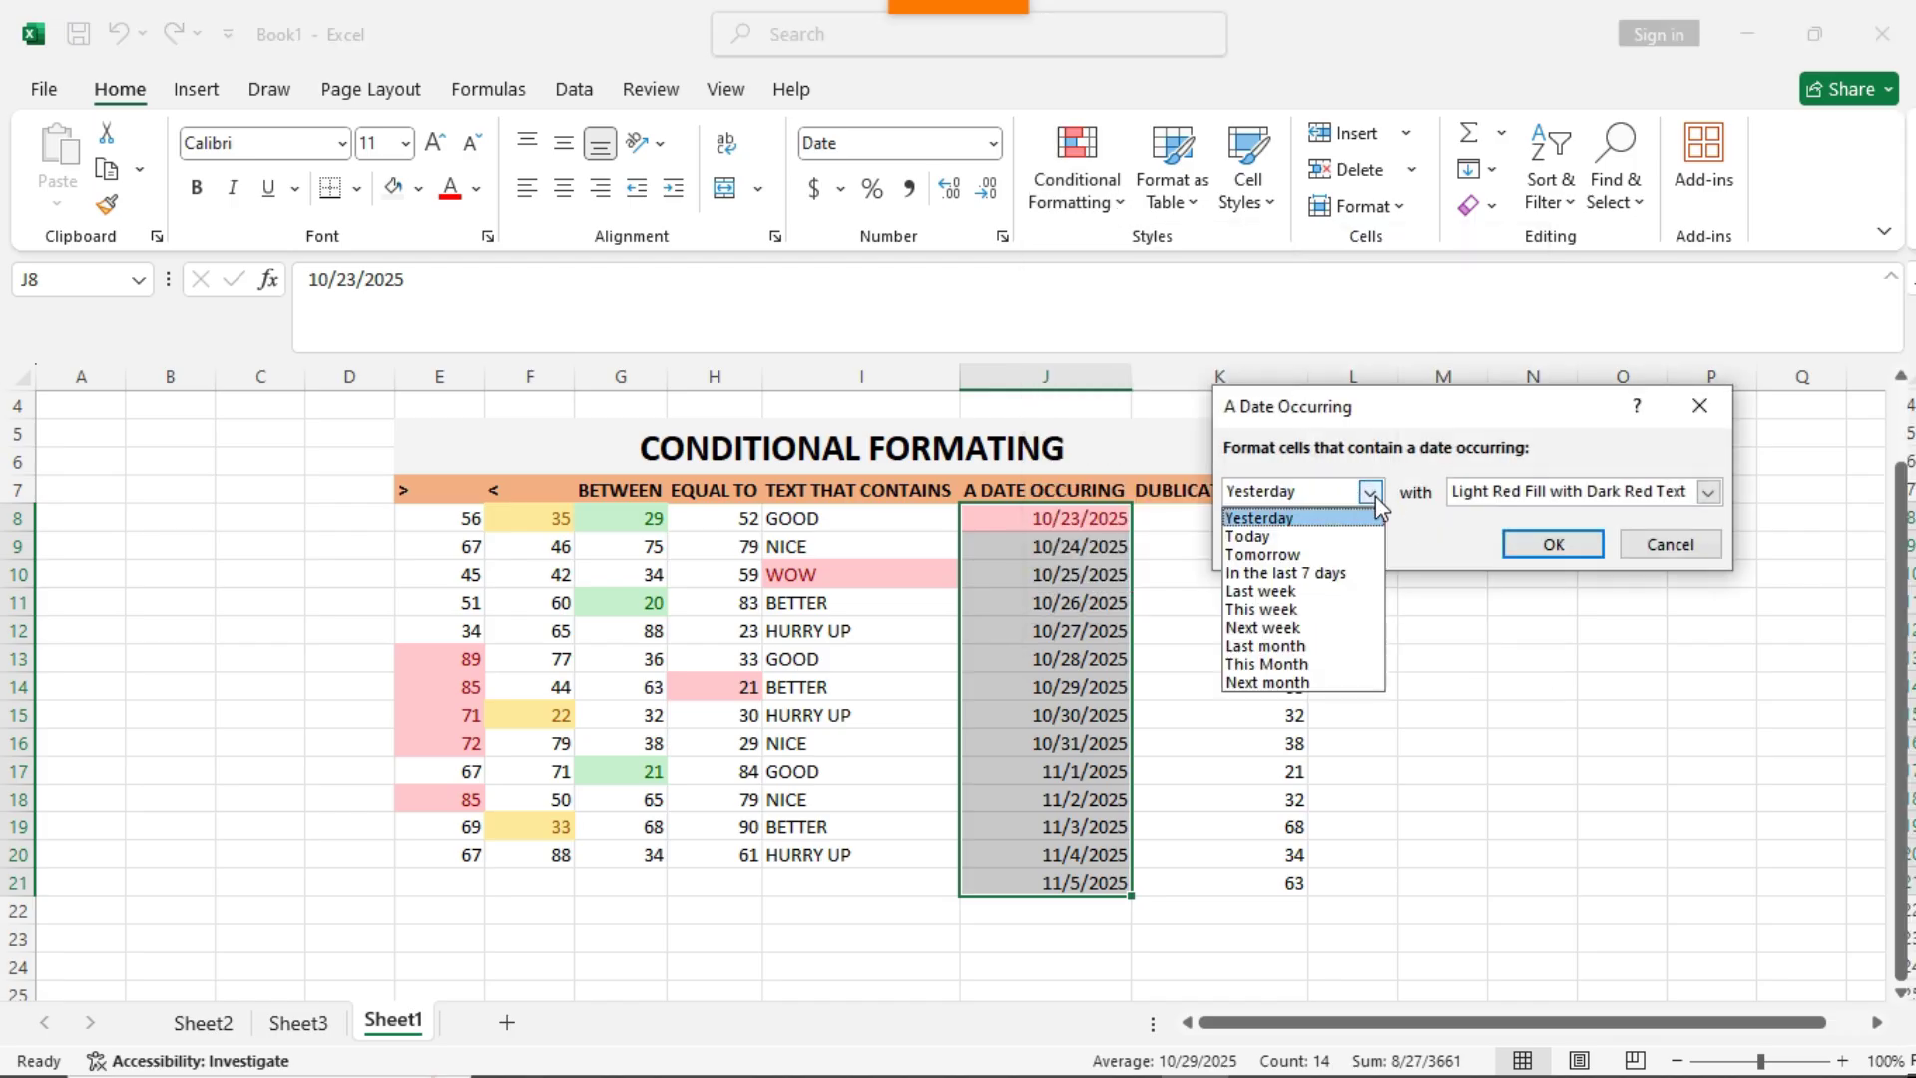
left_click(1303, 555)
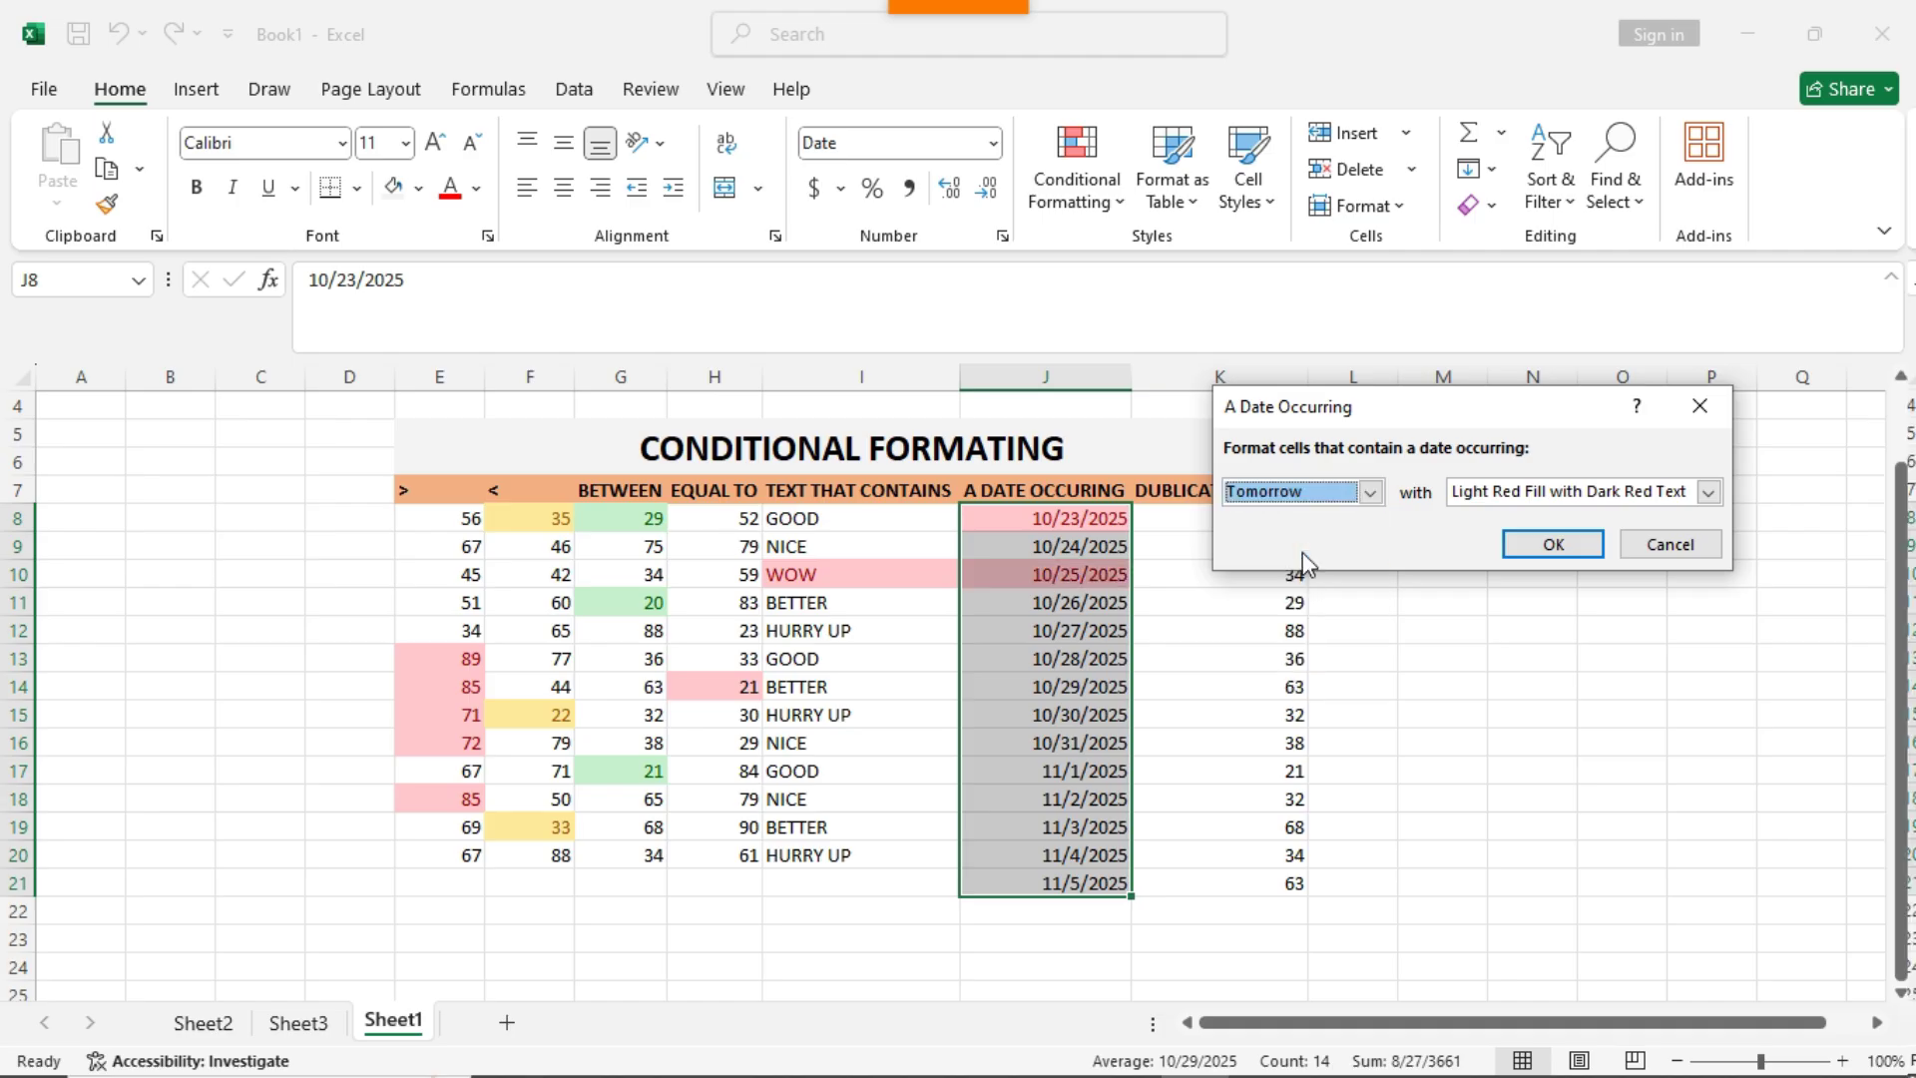
left_click(1707, 494)
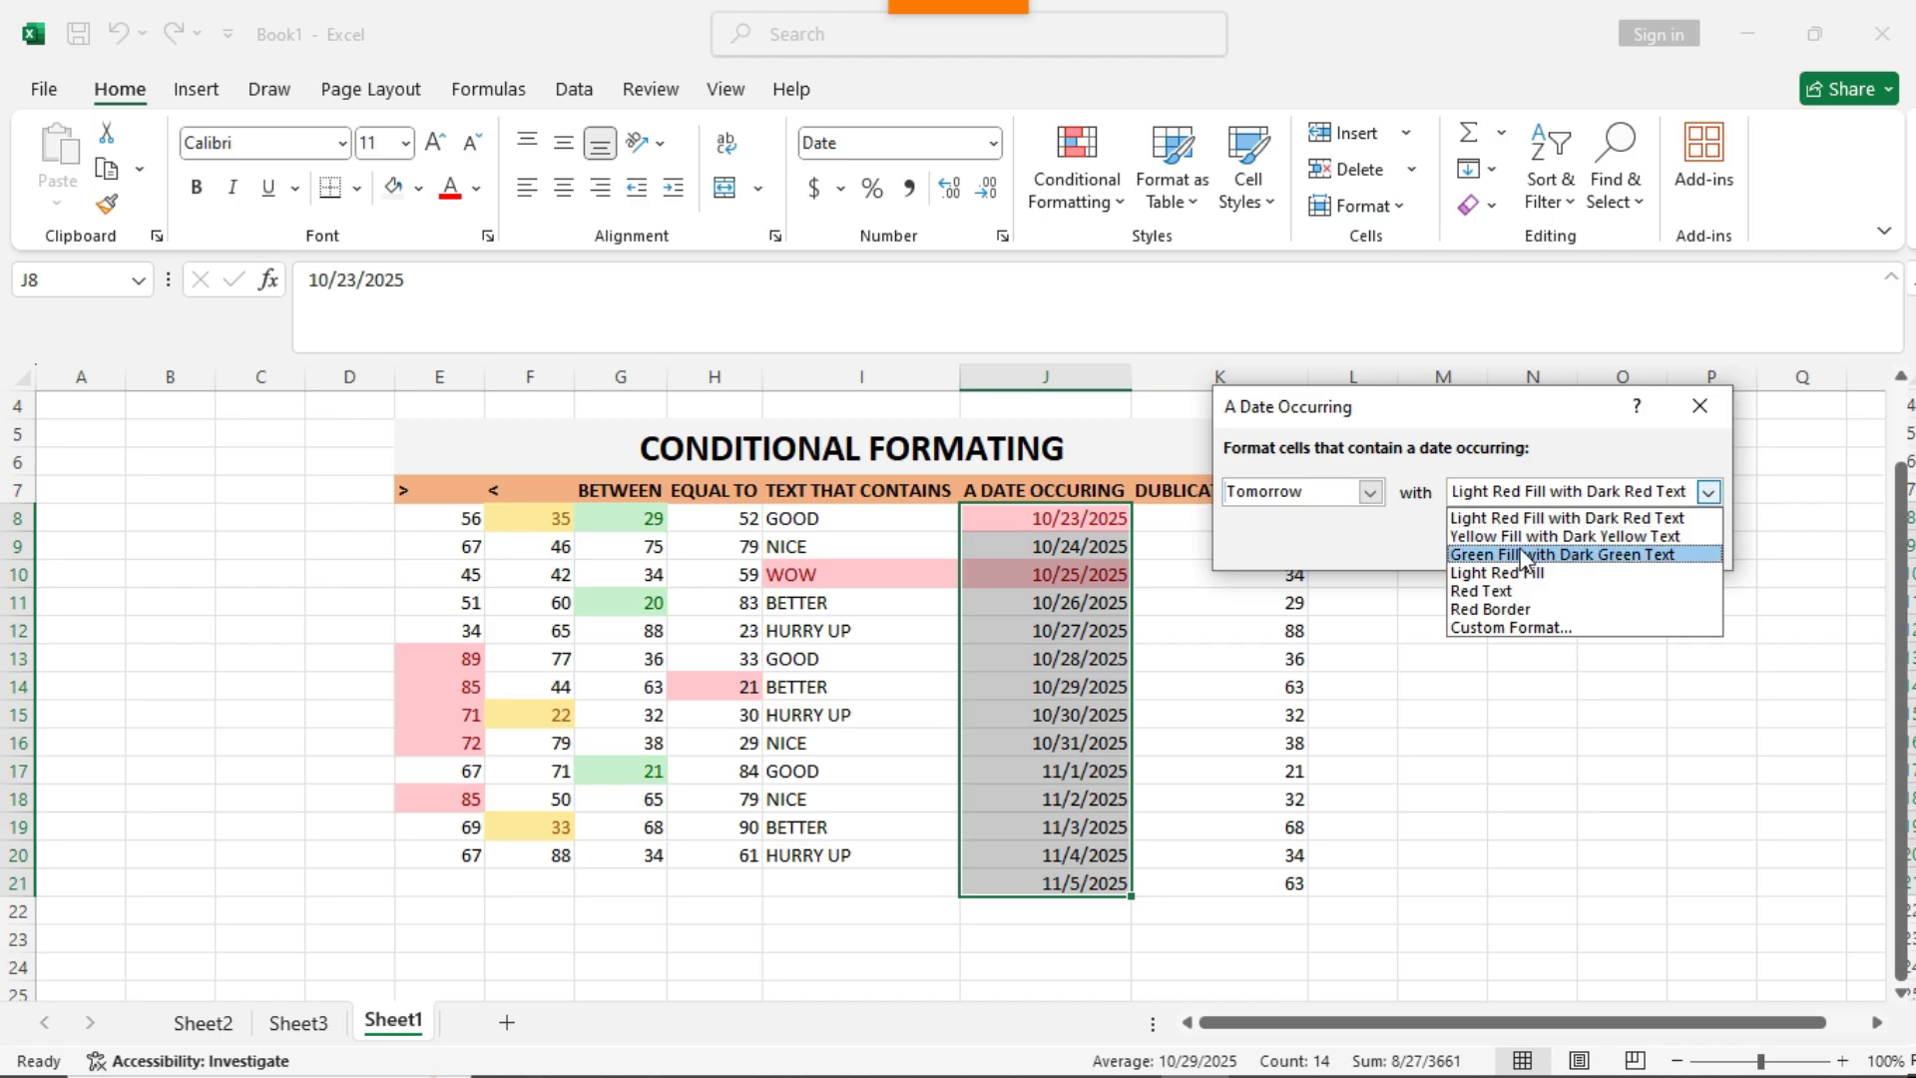
left_click(1523, 528)
left_click(1553, 547)
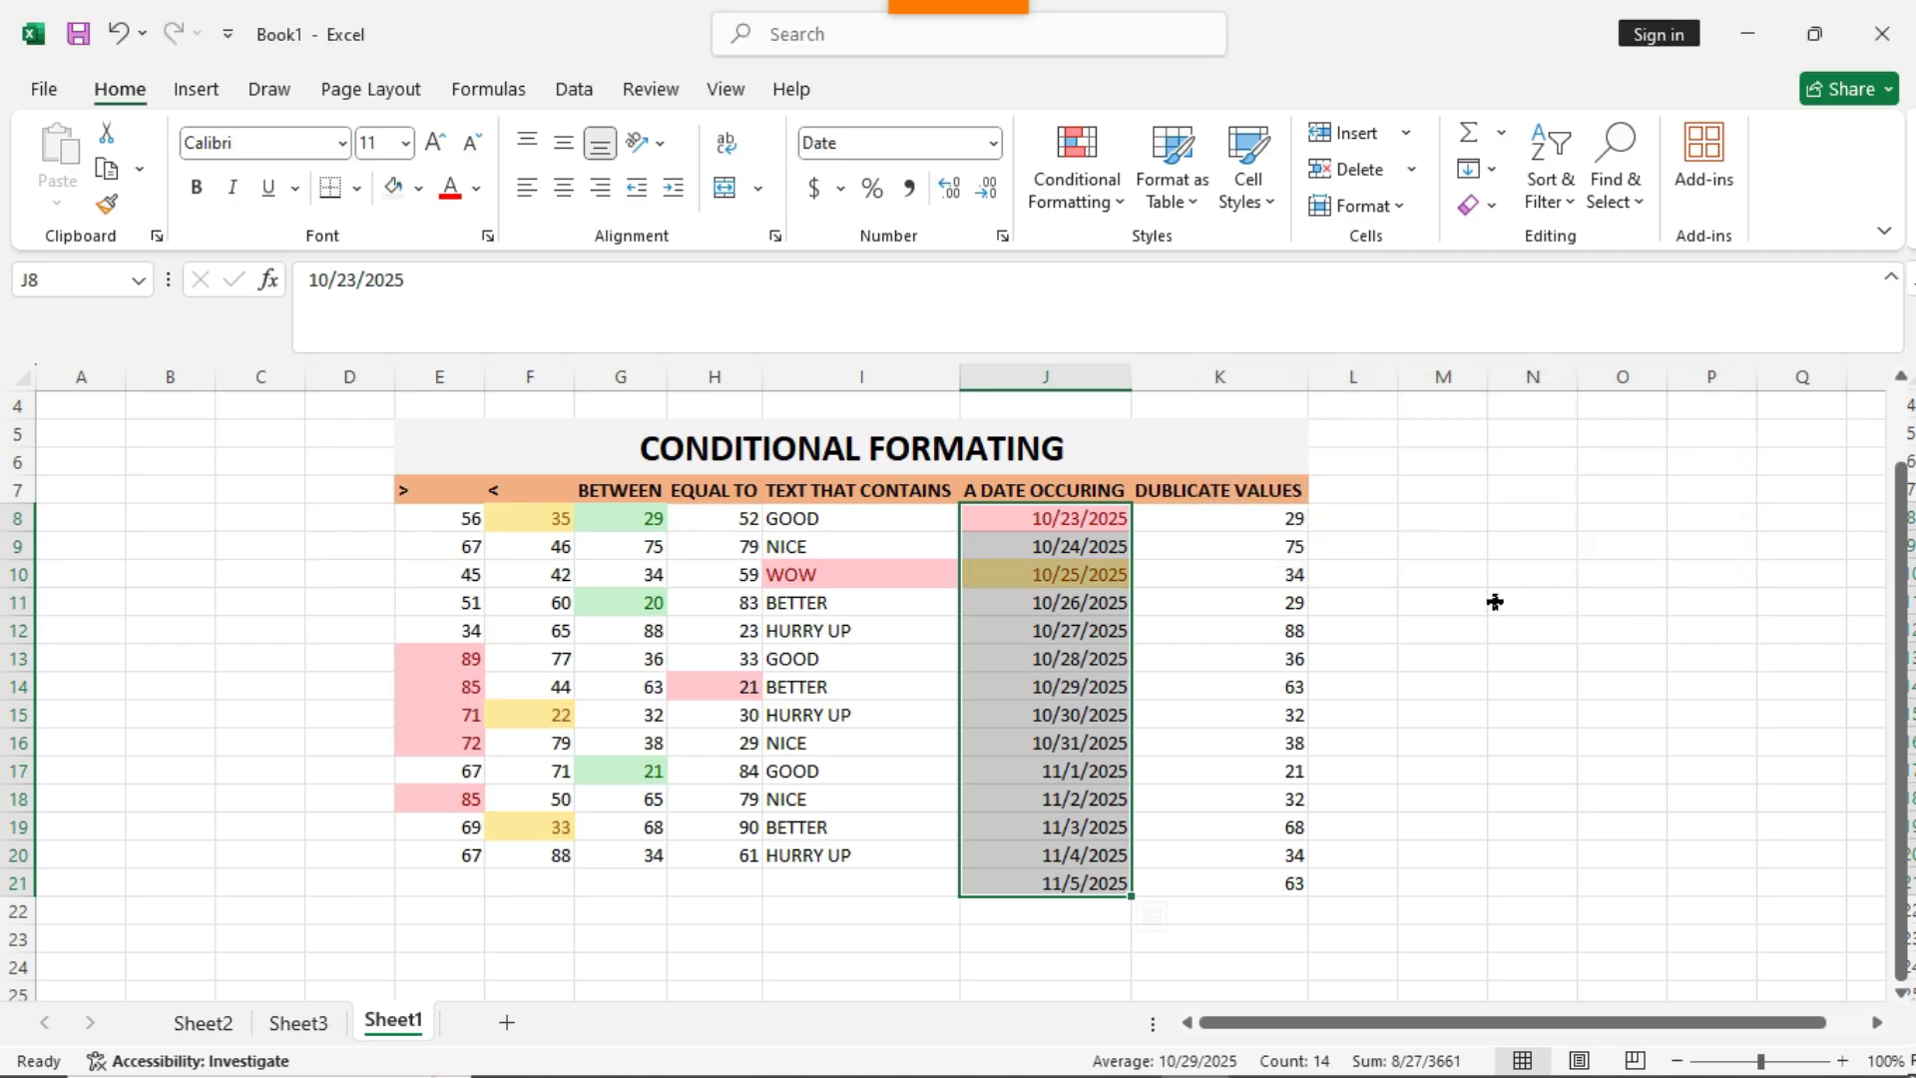
left_click(1502, 602)
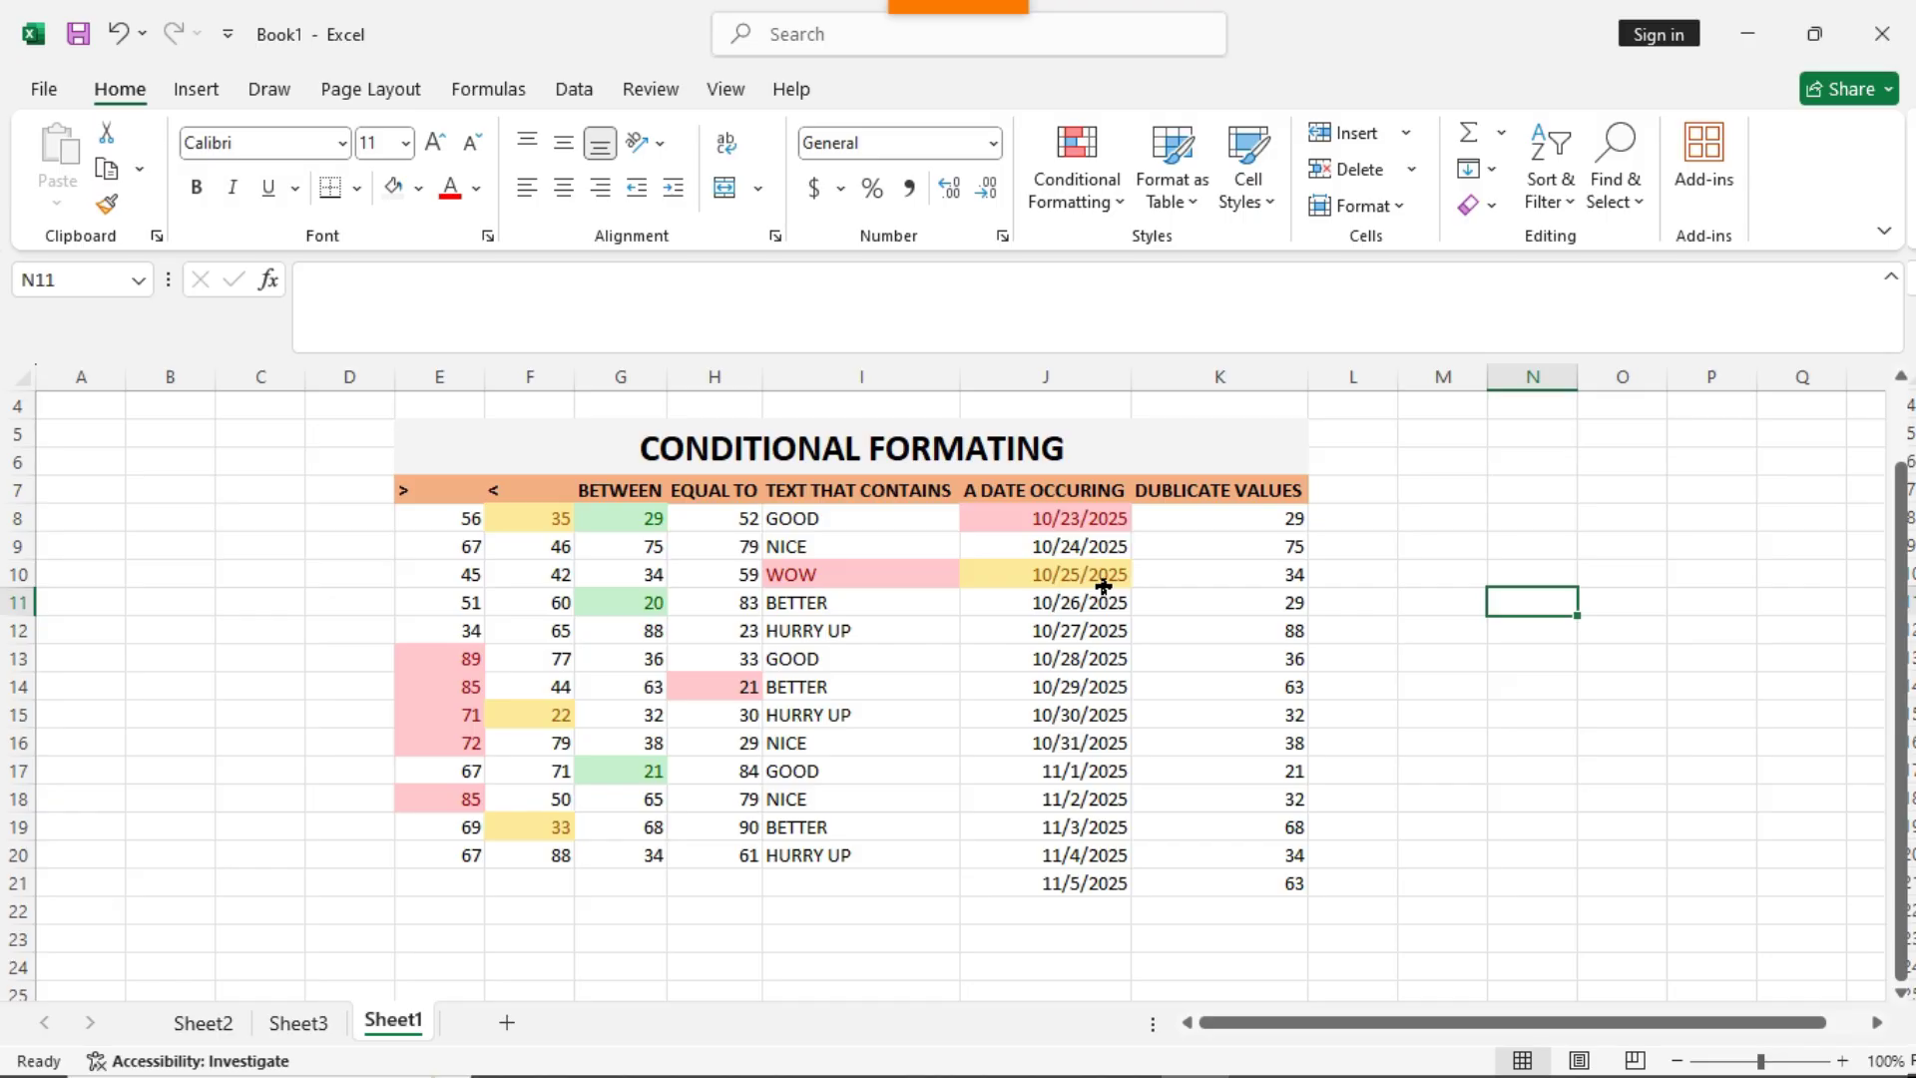
Add a date rule to J8:J21 that highlights Next month with Green Fill with Dark Green Text
left_click_drag(1082, 518, 1091, 884)
left_click(1115, 204)
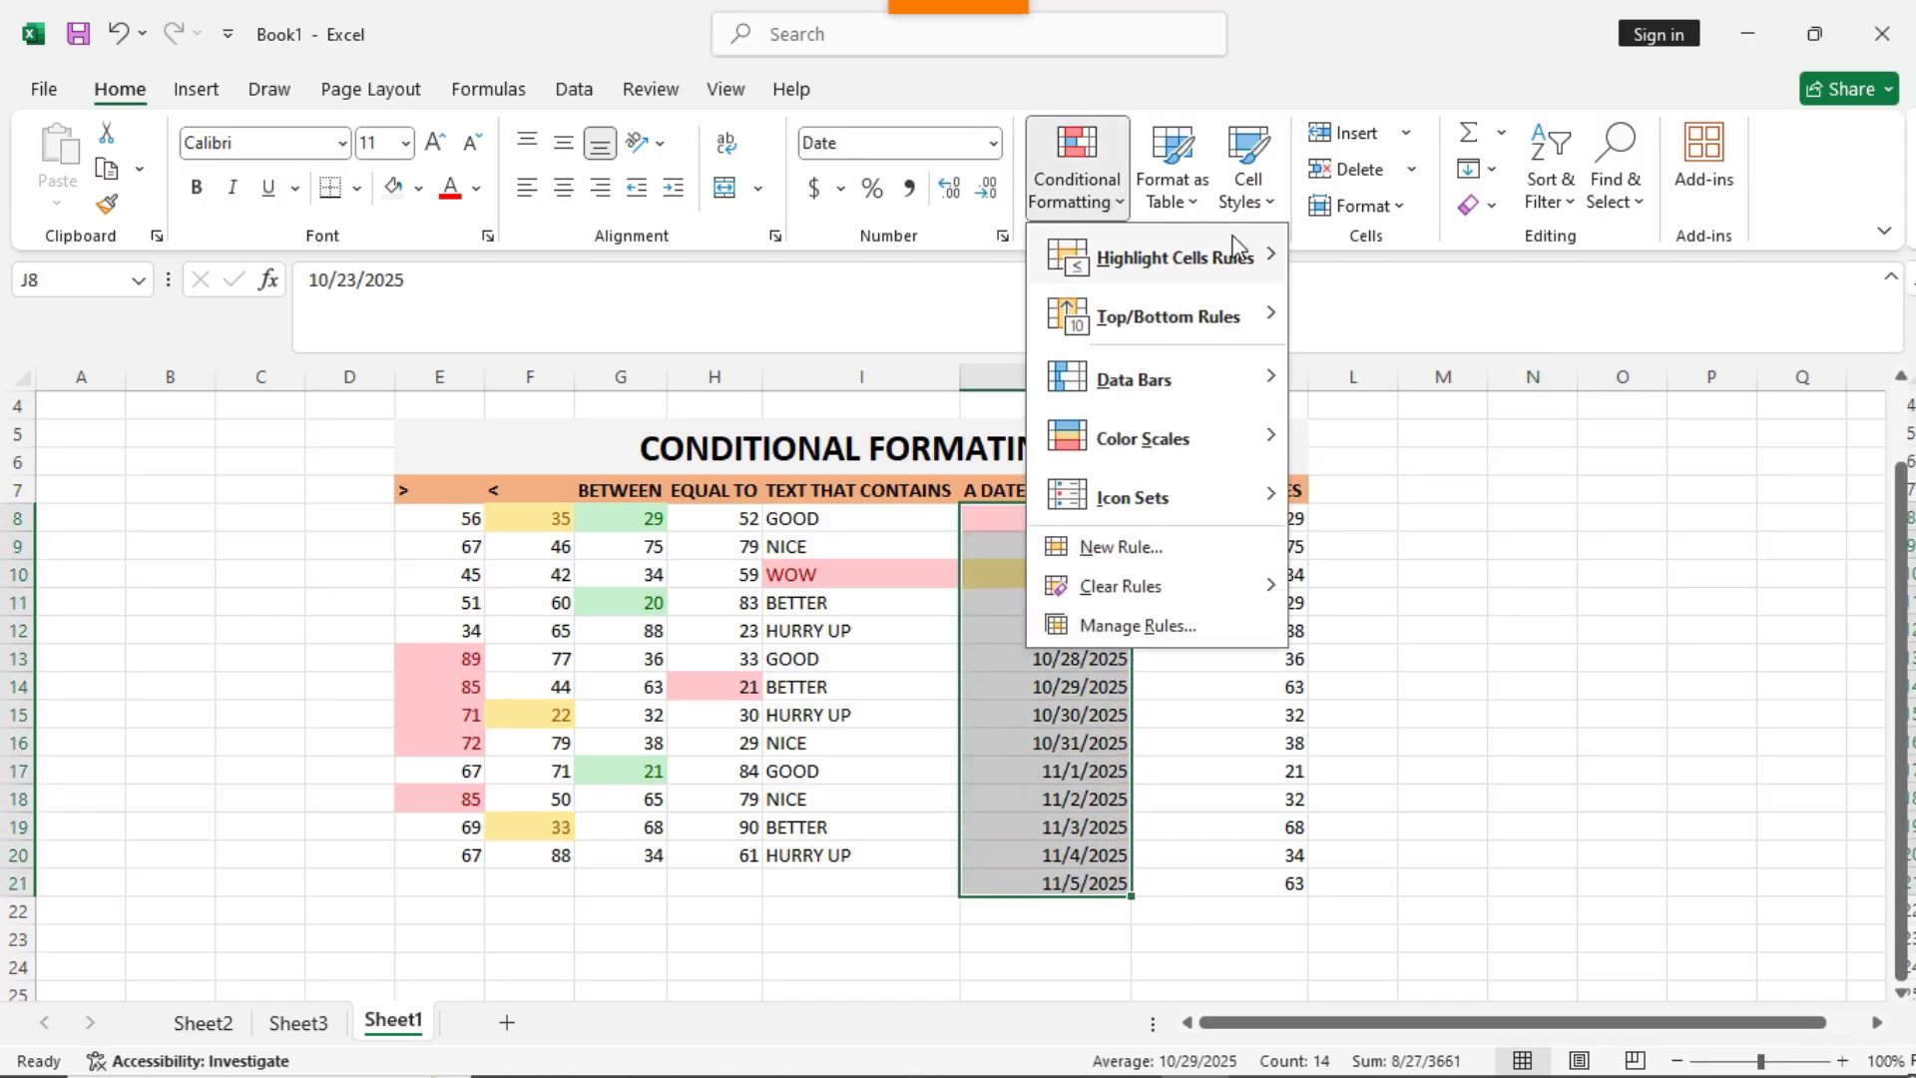
mouse_move(1178, 257)
left_click(1374, 553)
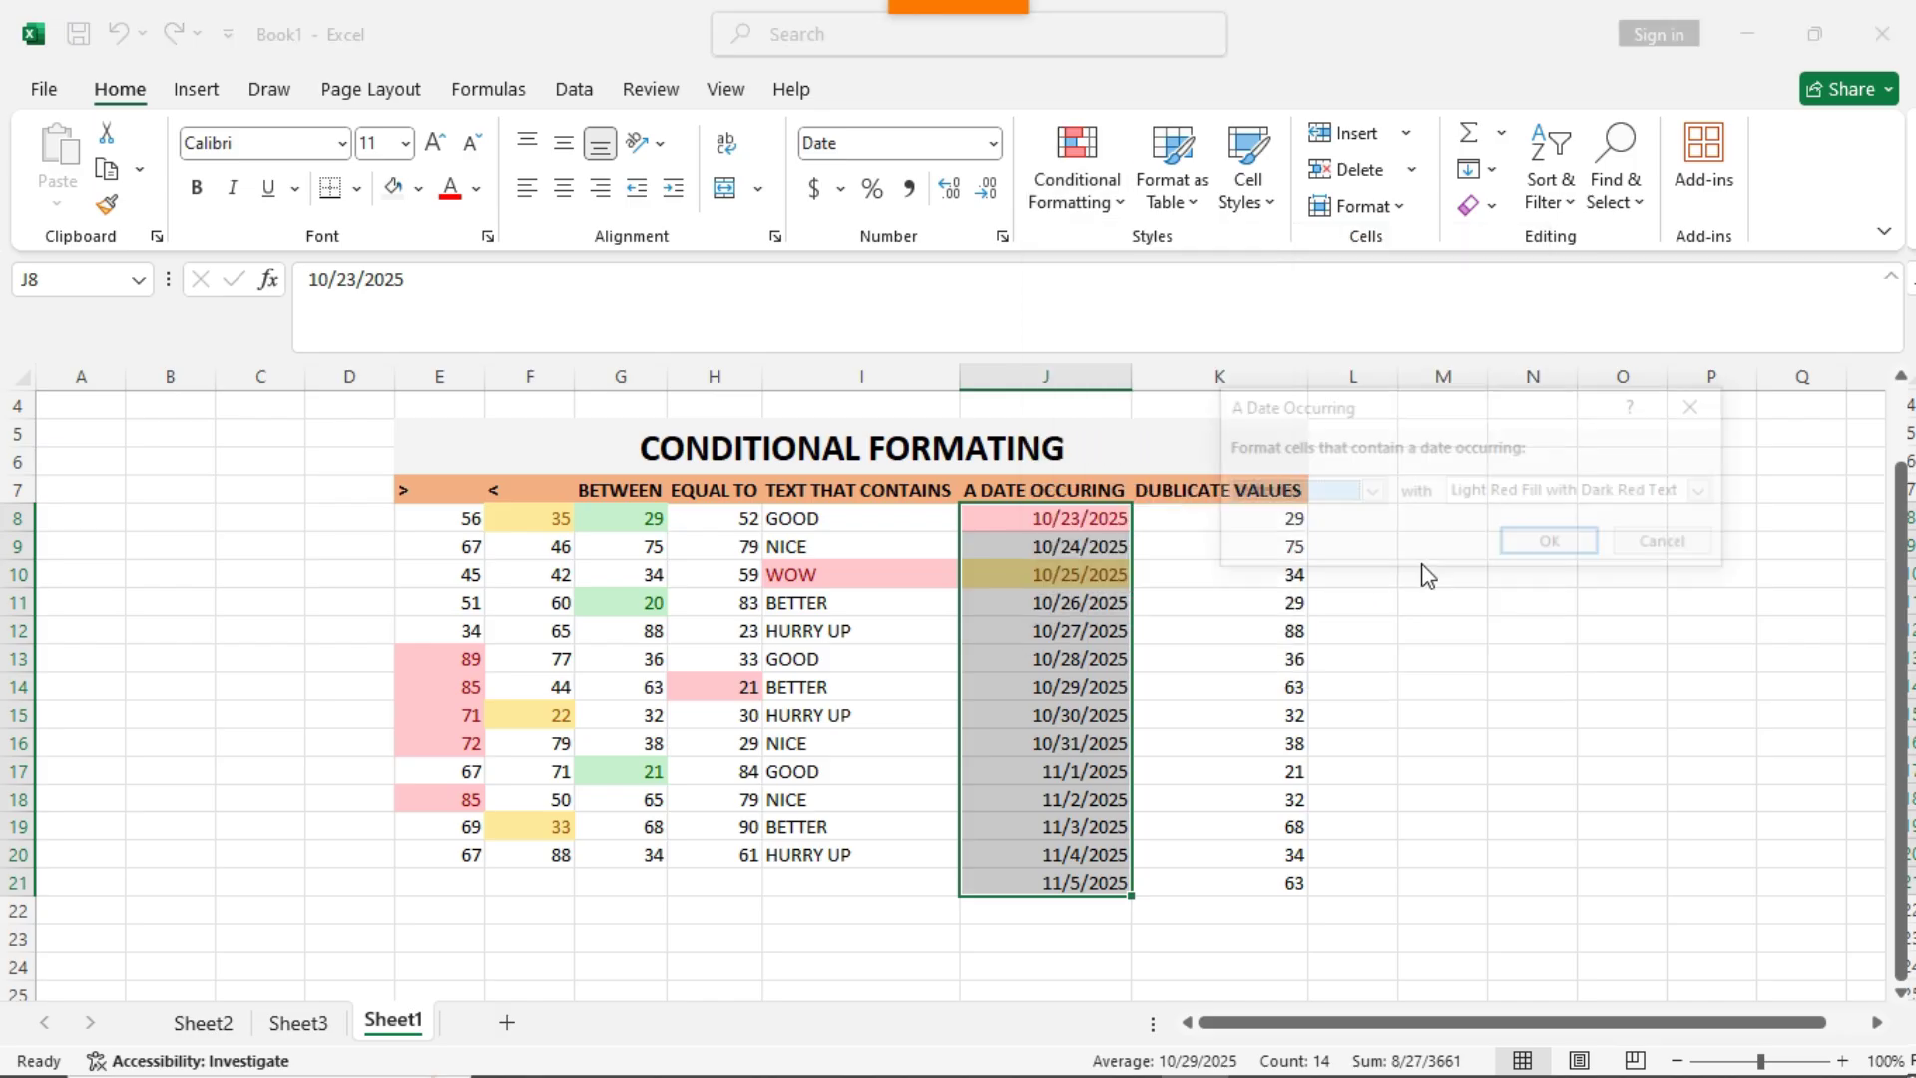
left_click(1370, 491)
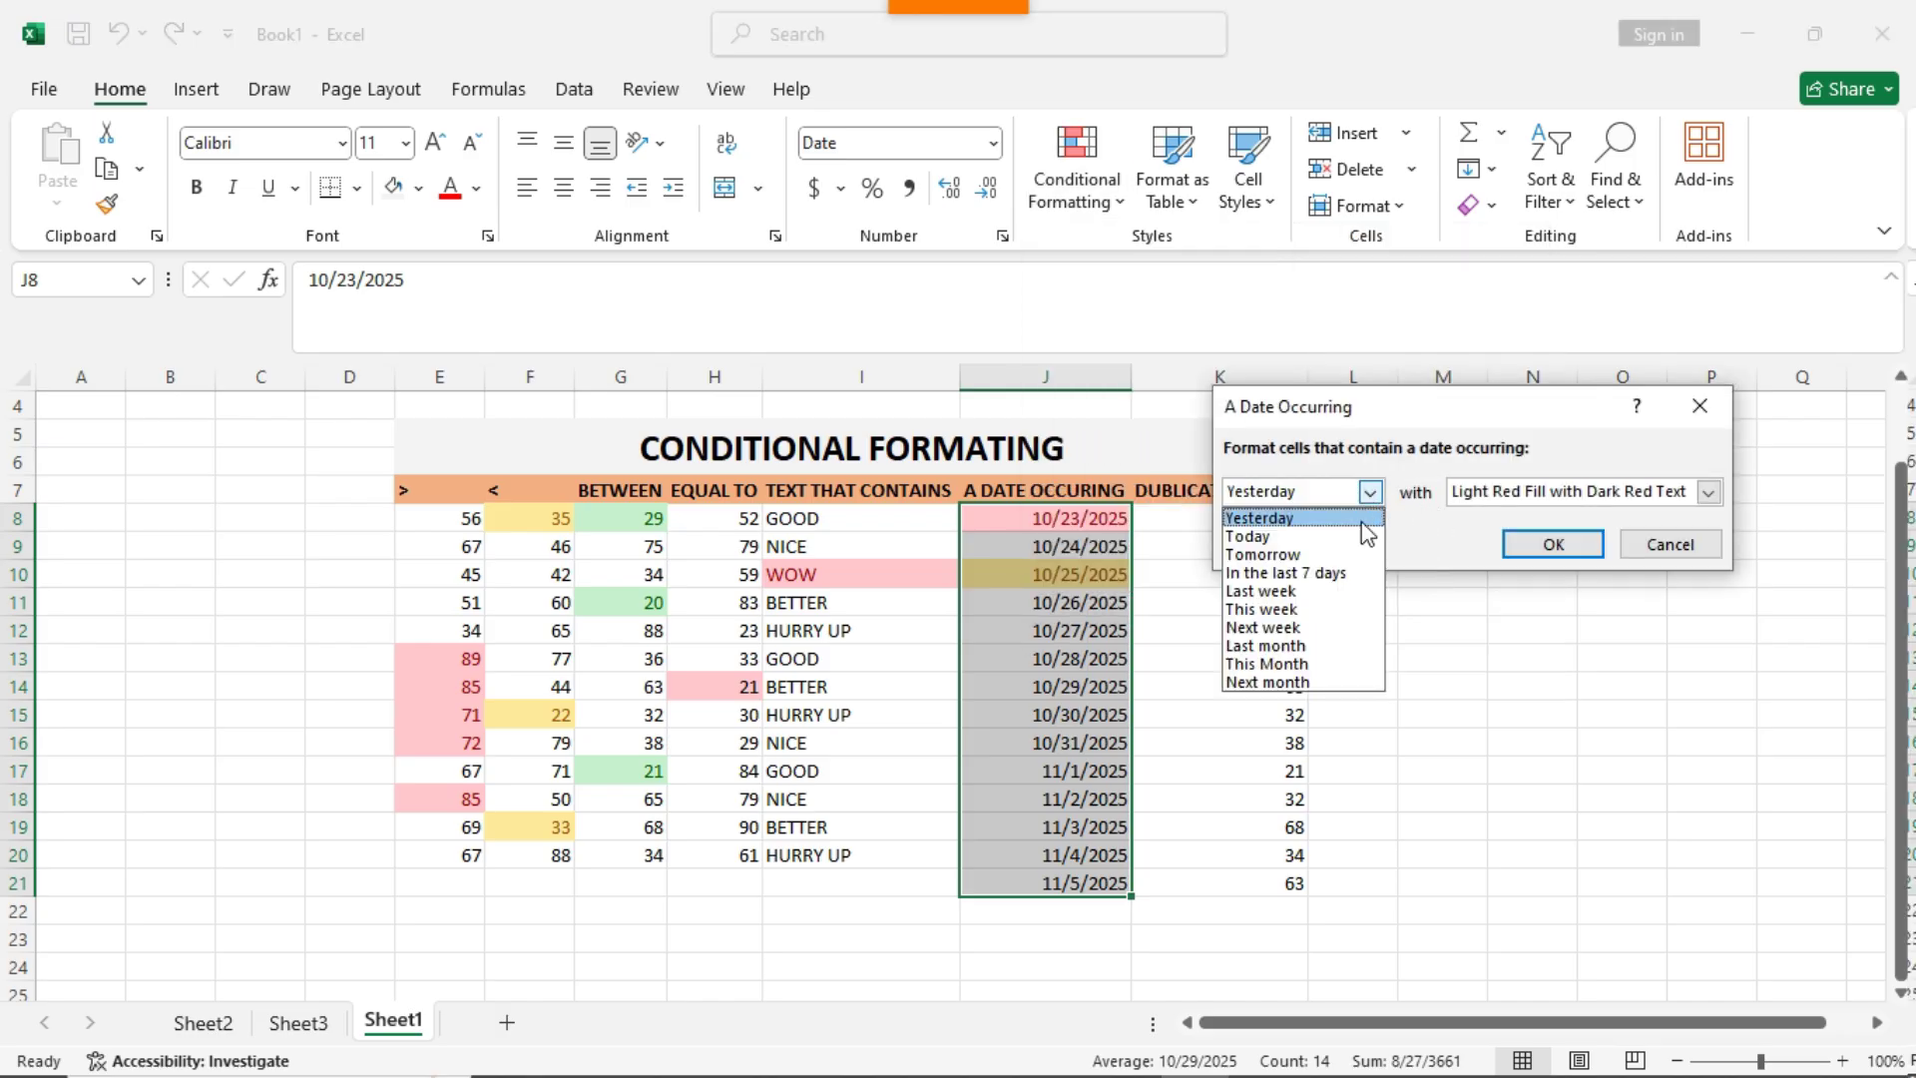
left_click(1308, 683)
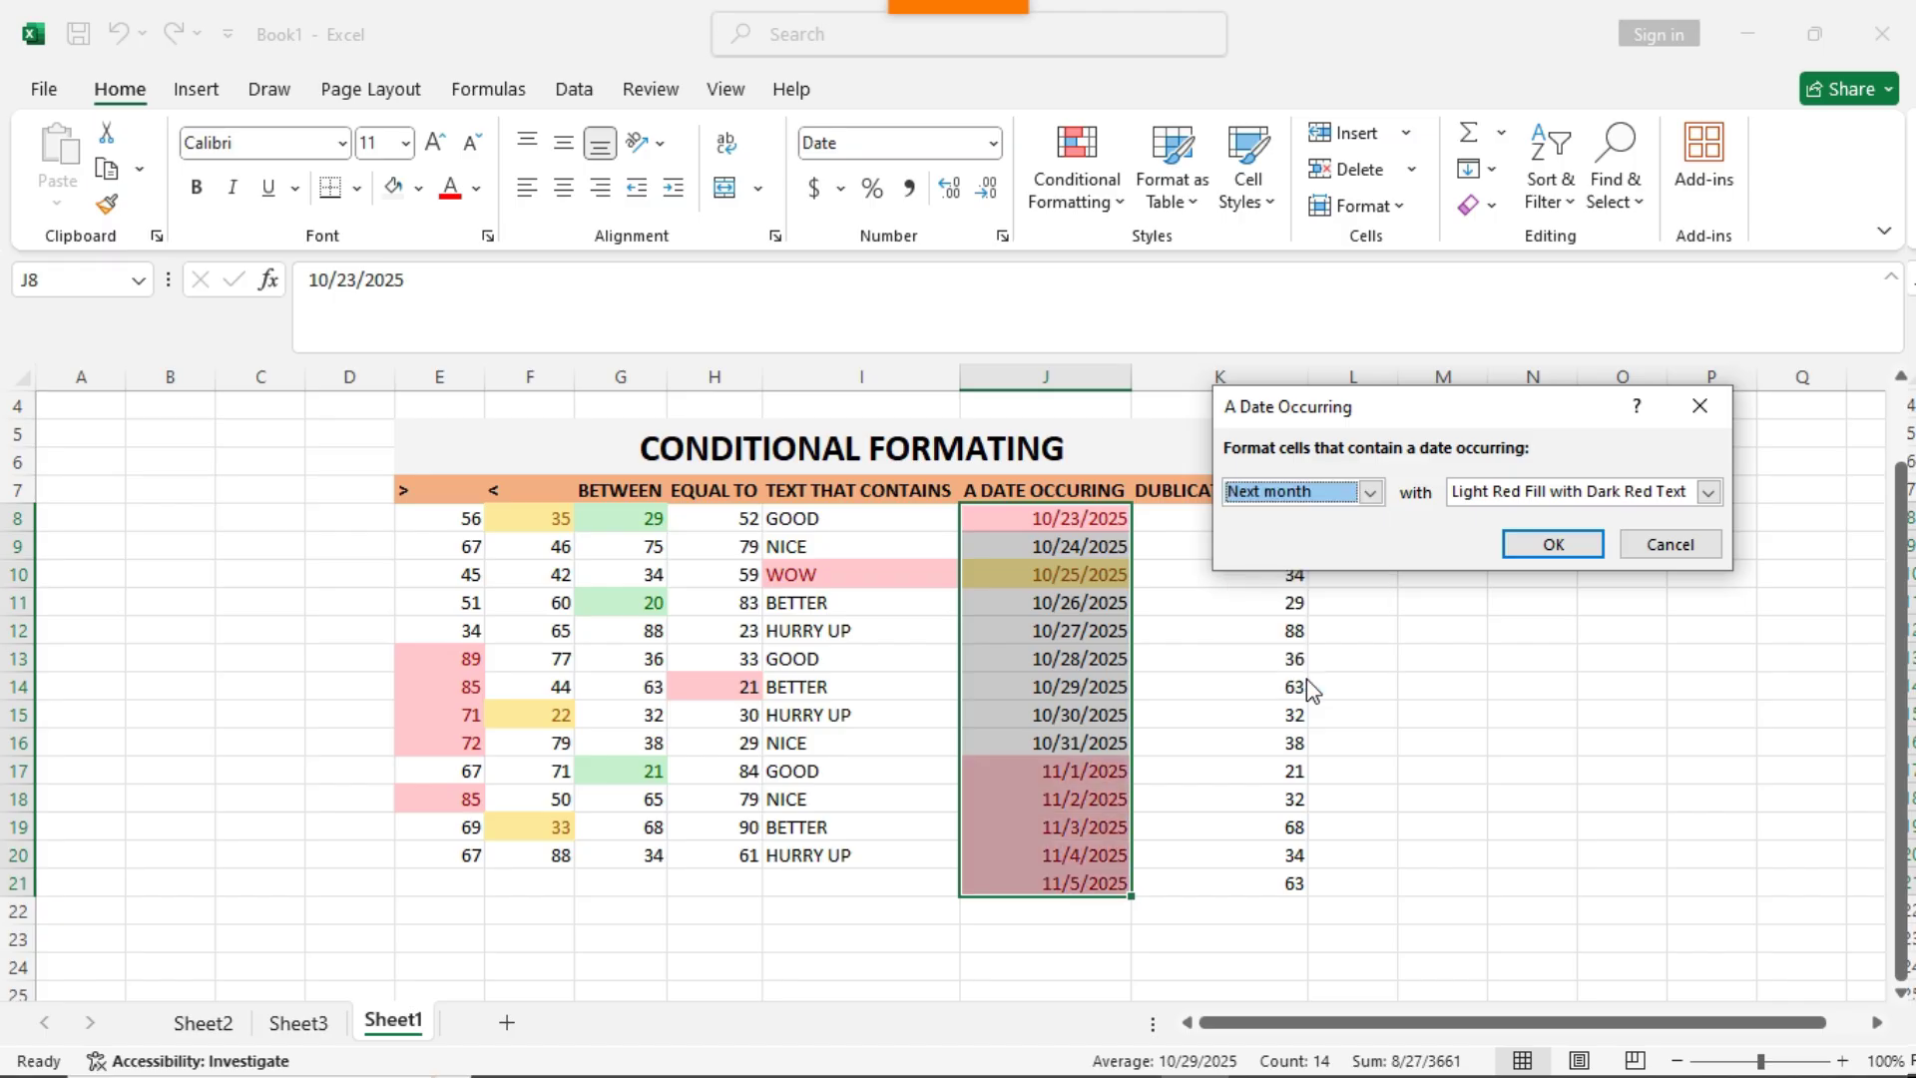
left_click(1709, 492)
left_click(1565, 555)
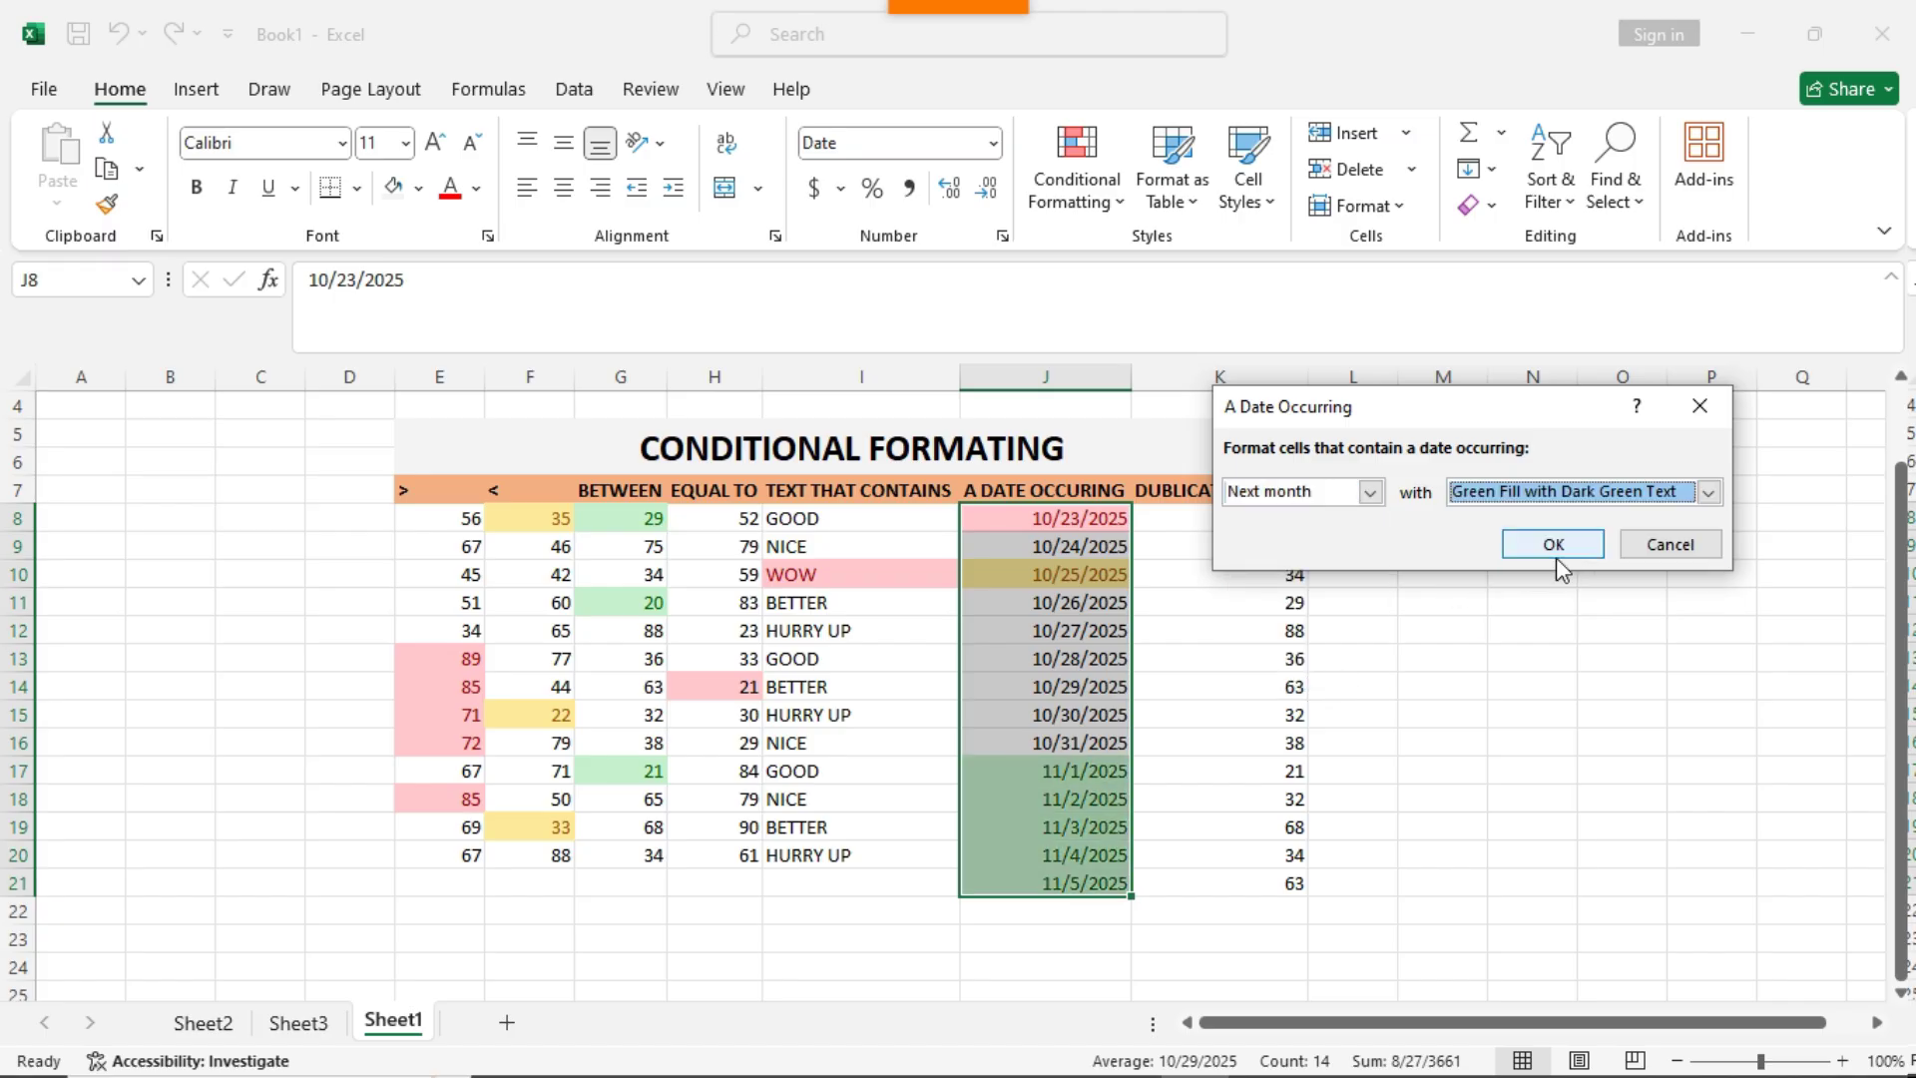
left_click(1551, 544)
left_click(1492, 599)
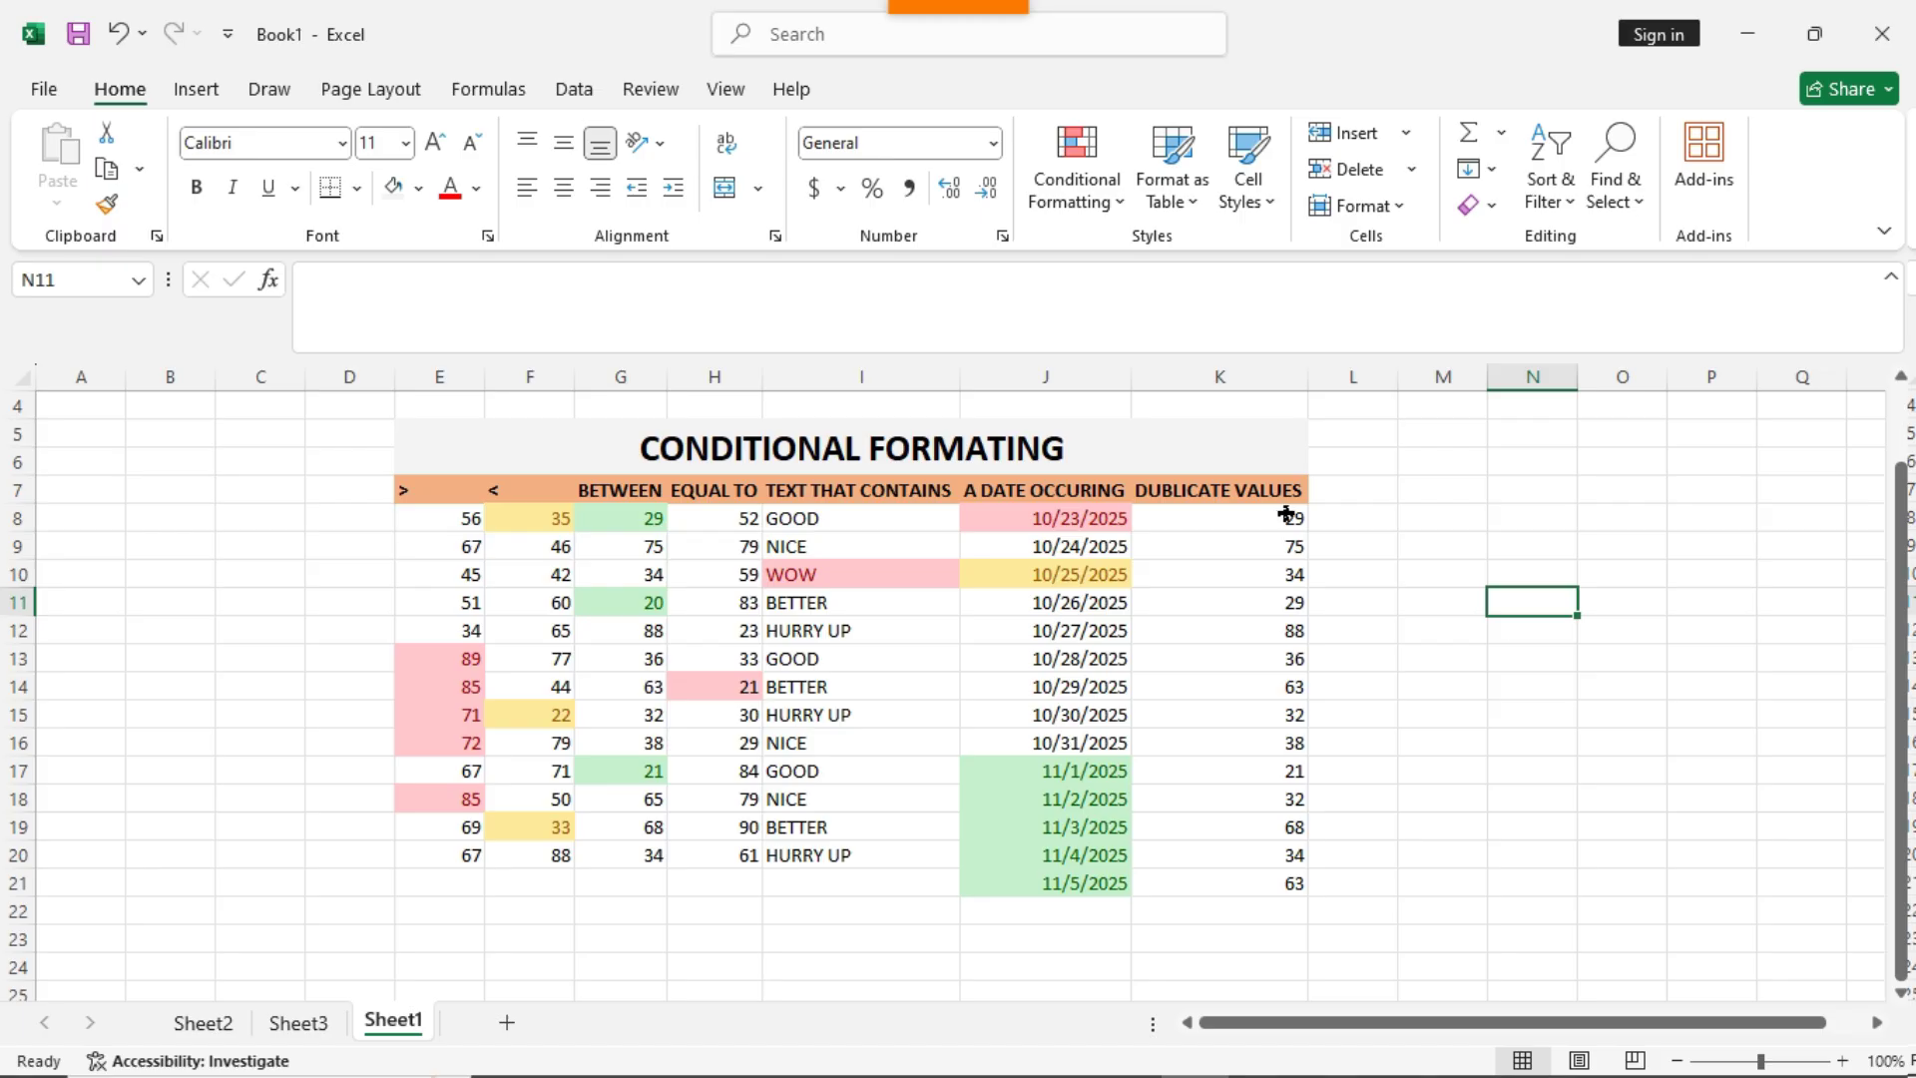
Start a Duplicate Values highlight rule on K8:K21 that formats cells containing Duplicate values
left_click_drag(1287, 514, 1287, 884)
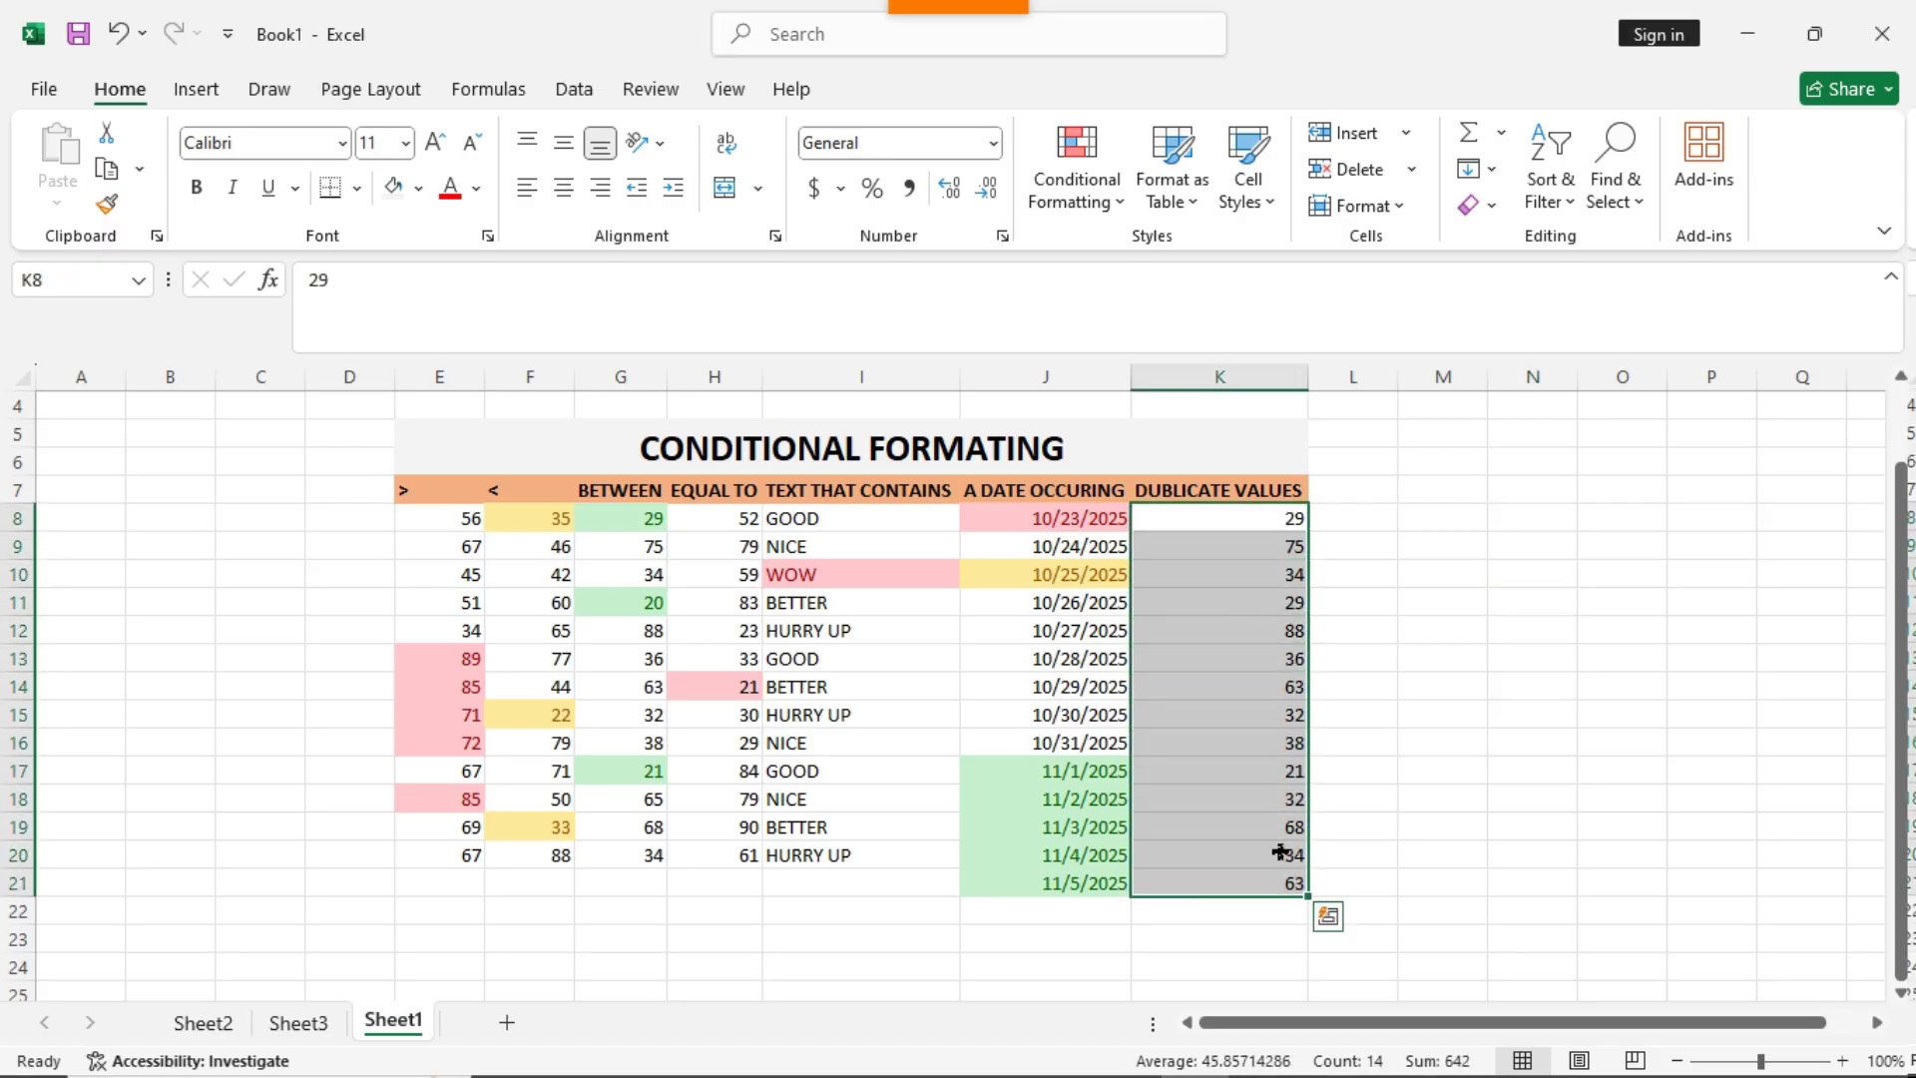
left_click(1101, 204)
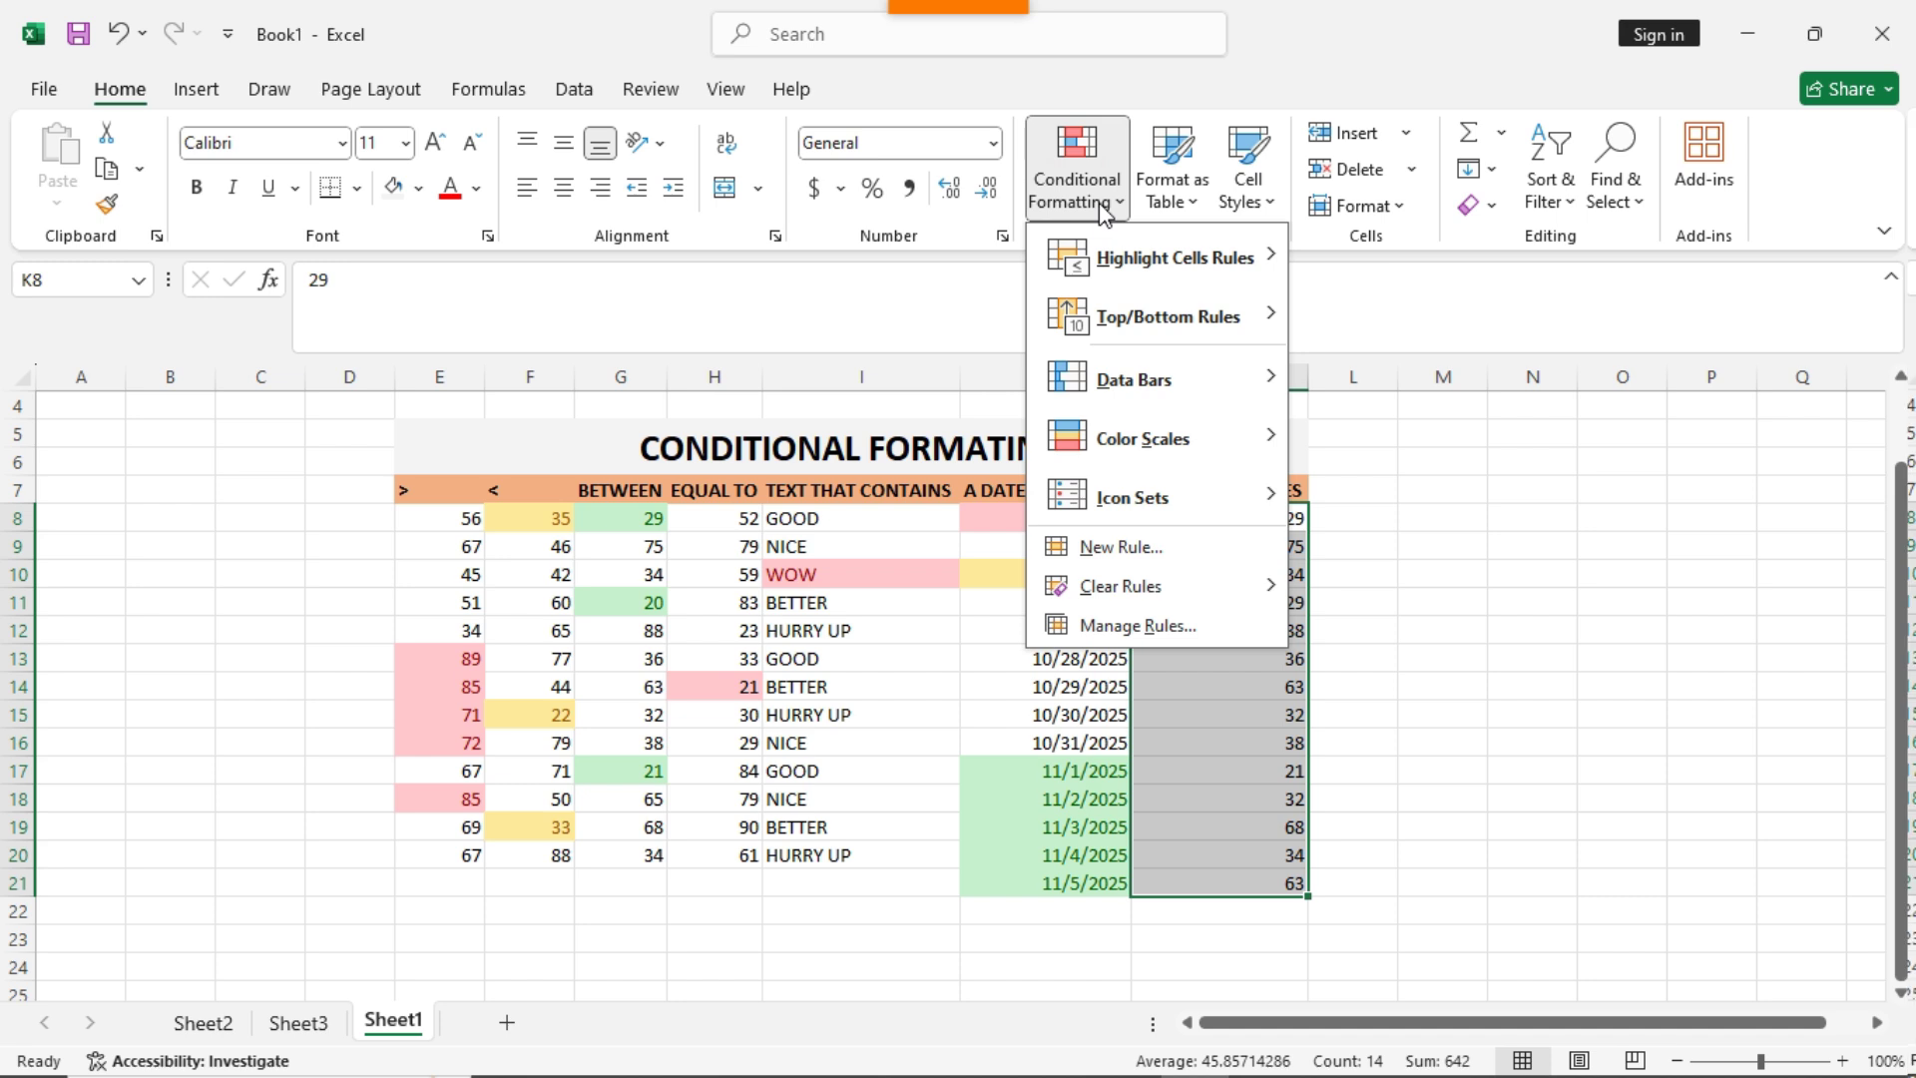
mouse_move(1176, 262)
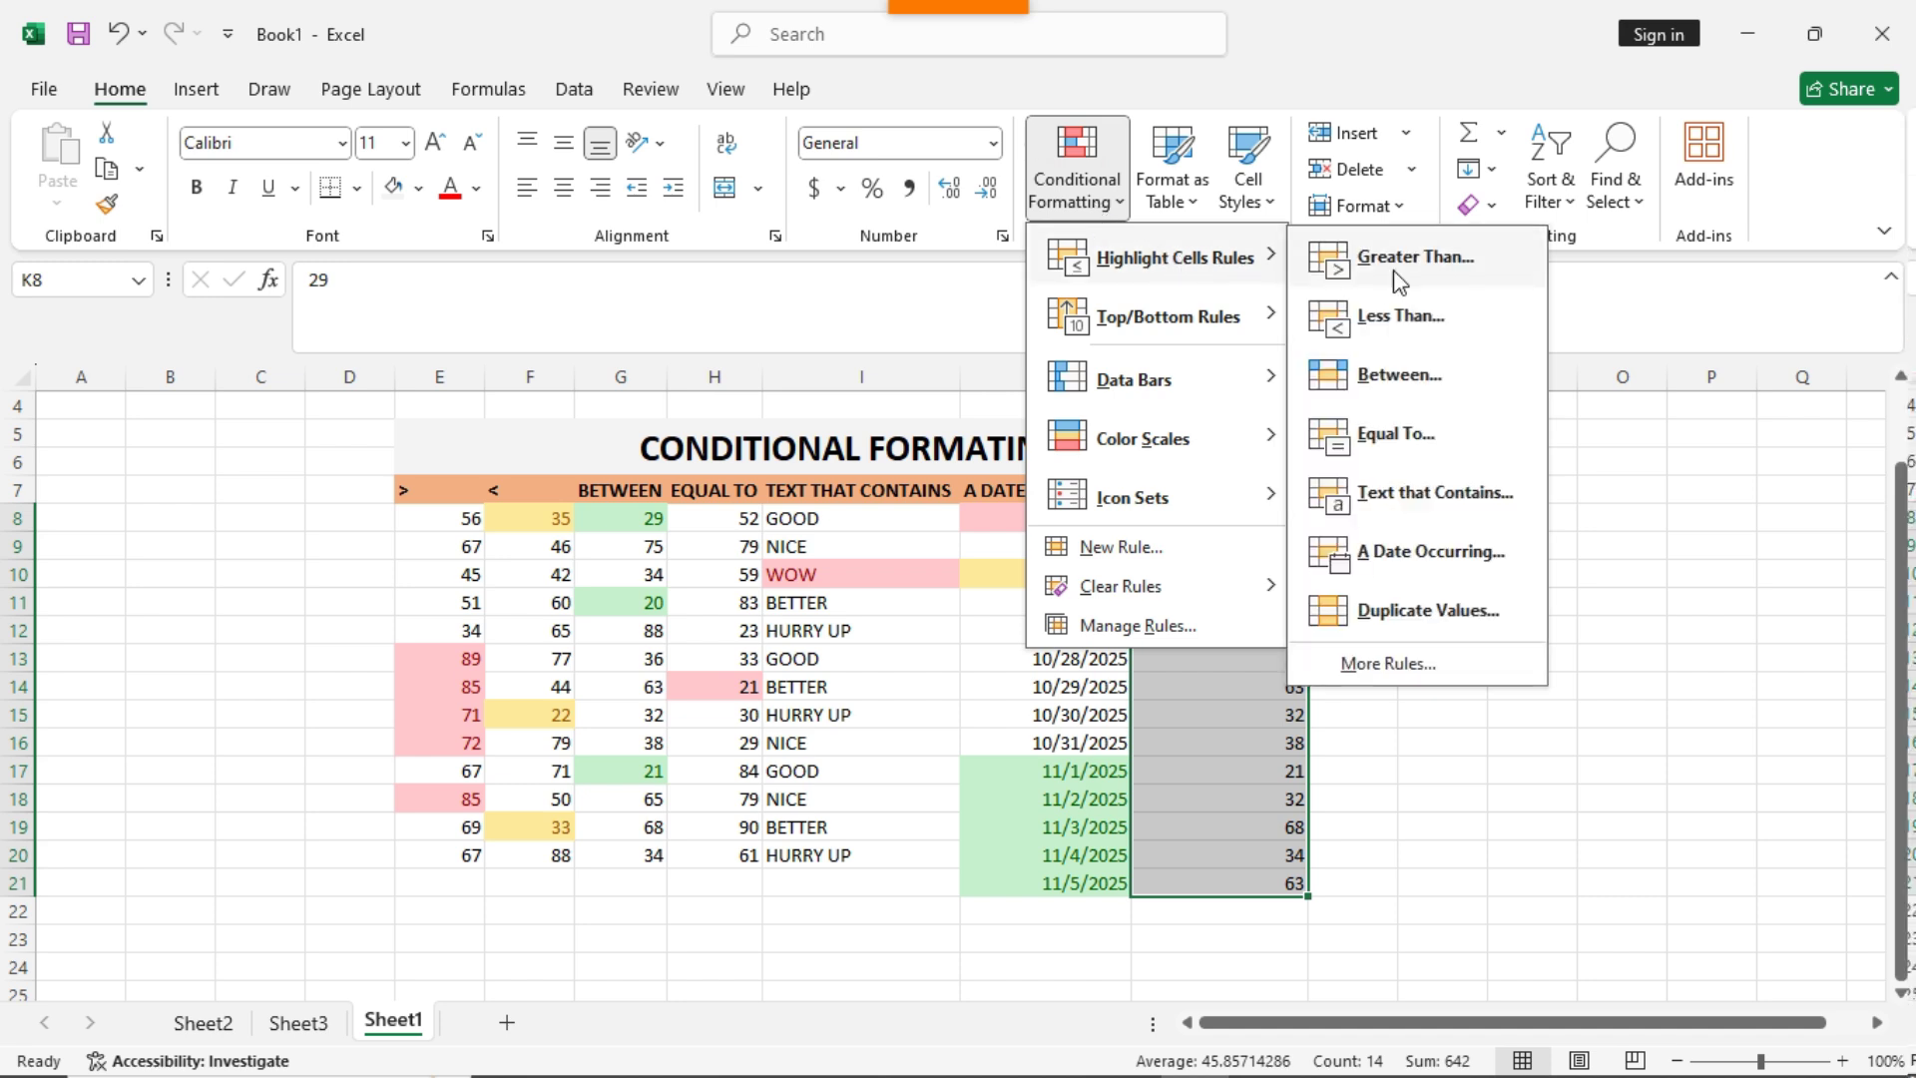
left_click(1411, 617)
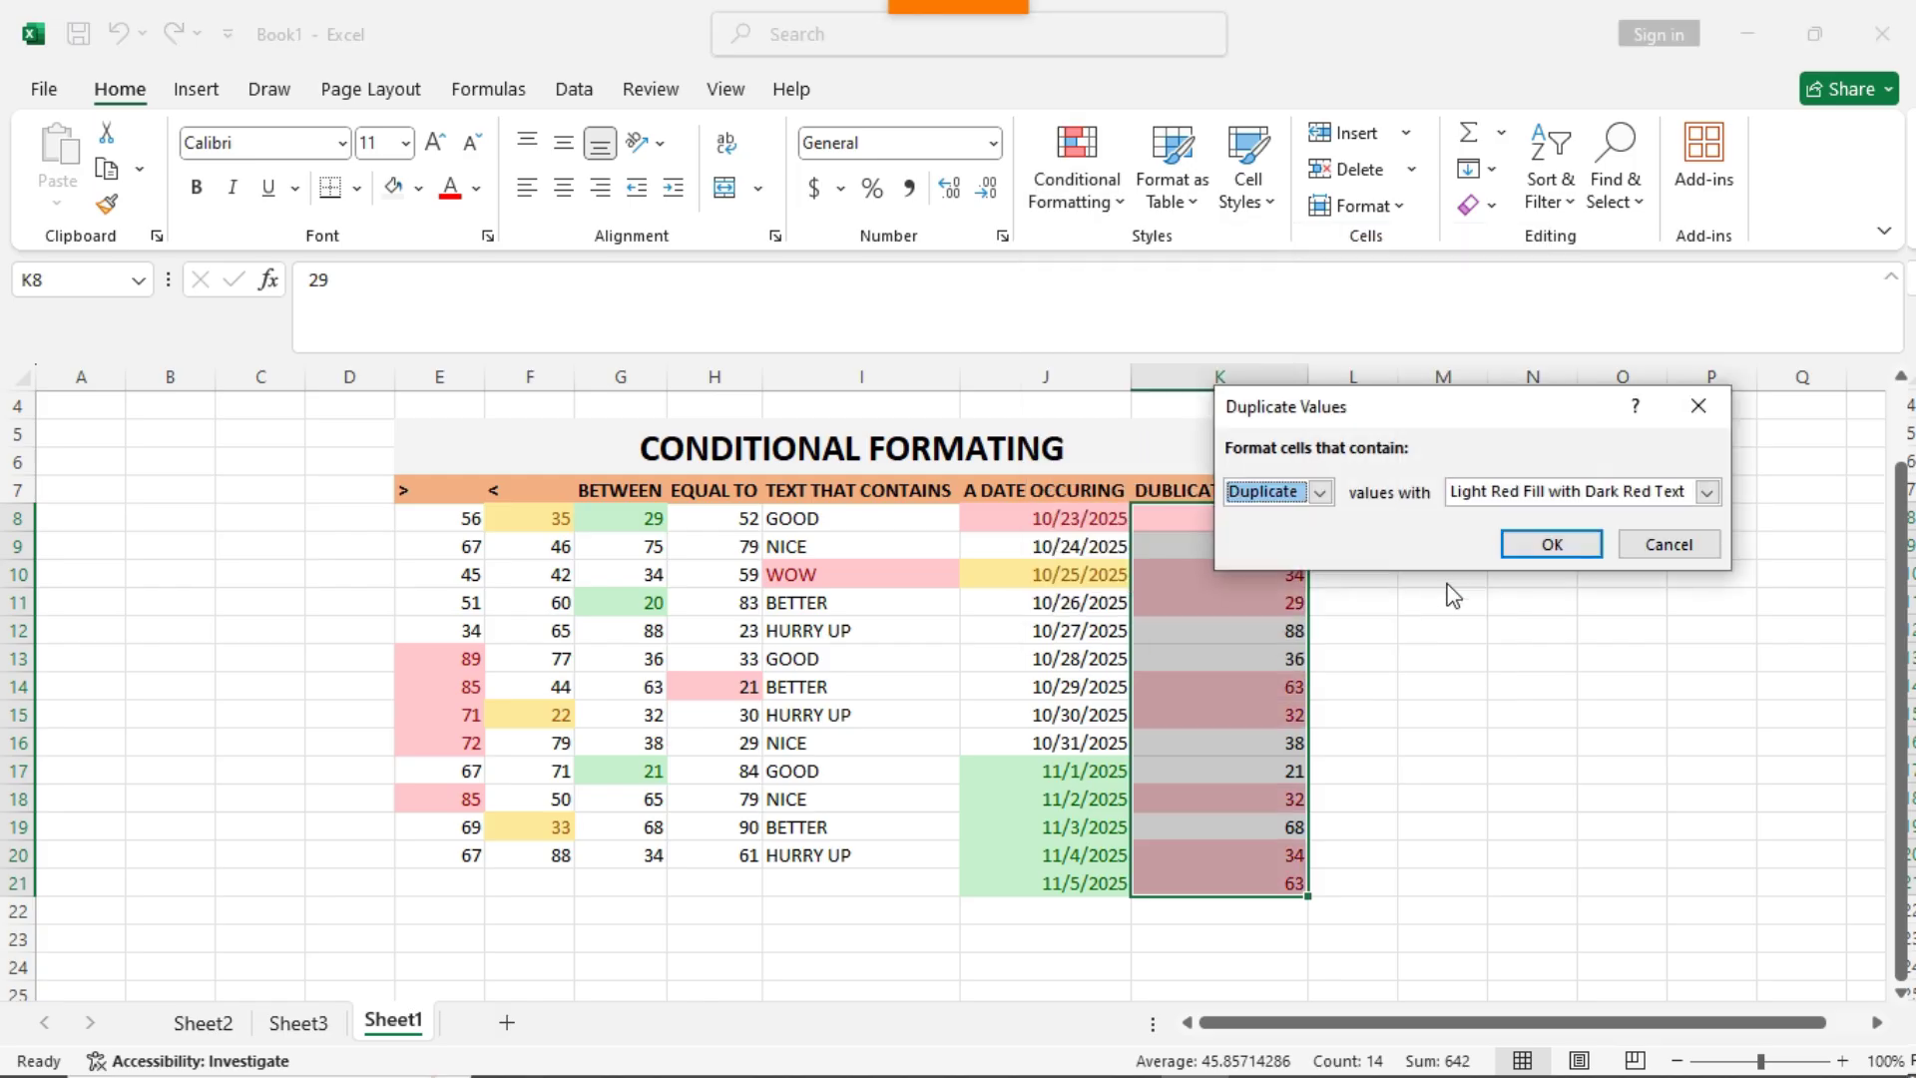
left_click(1320, 491)
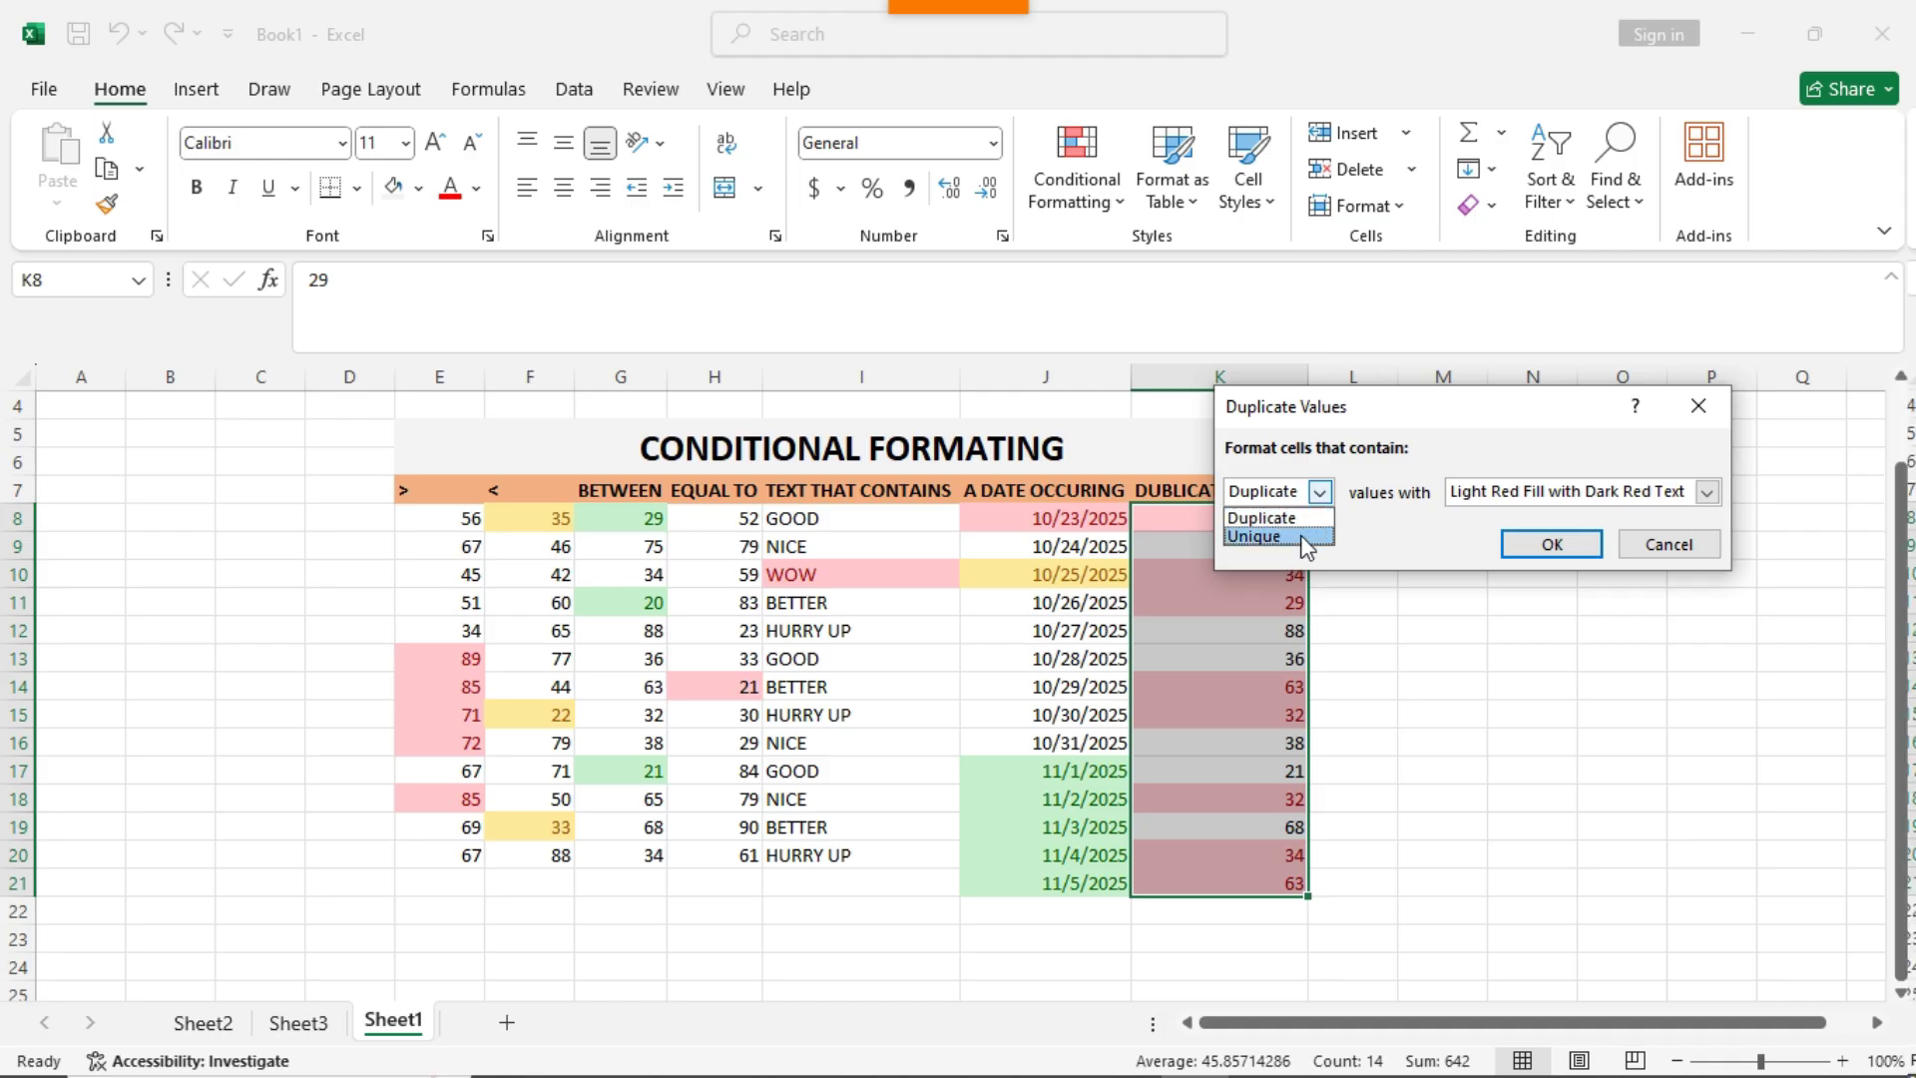
left_click(1321, 493)
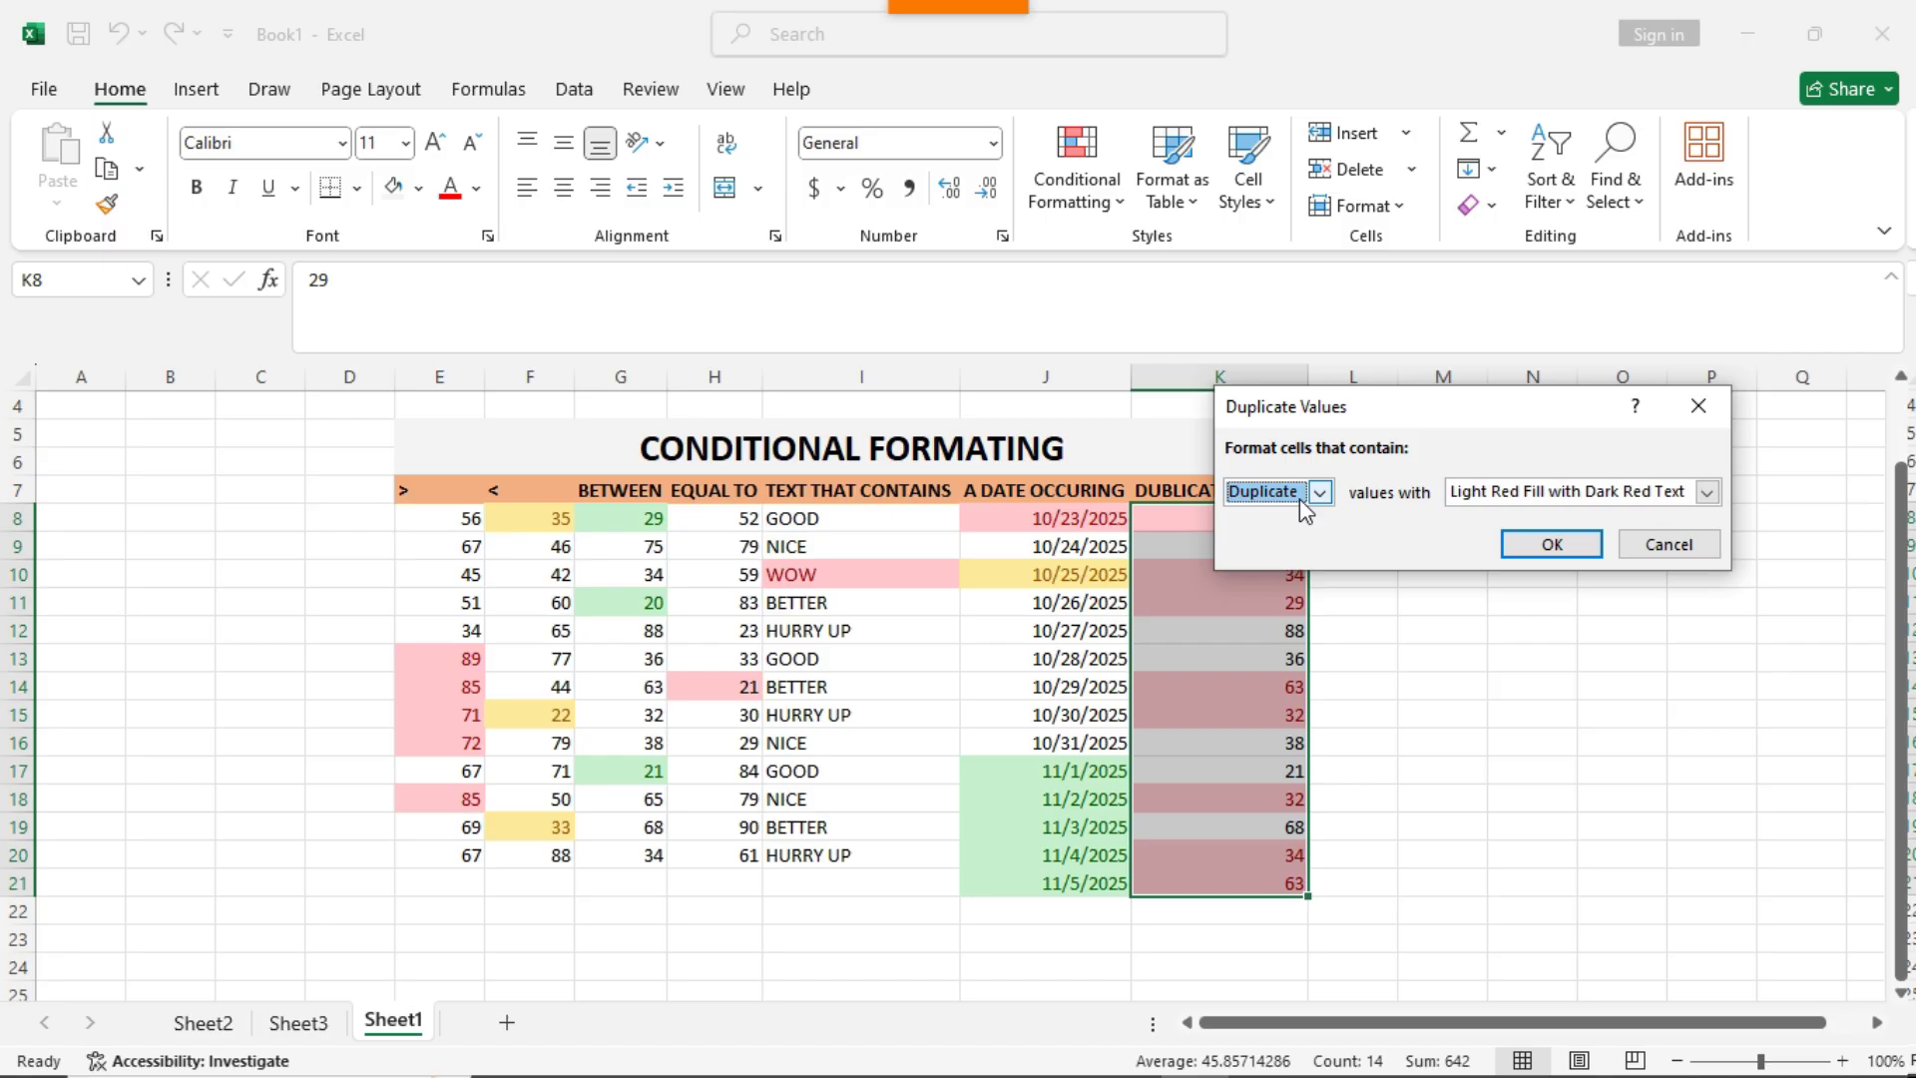
Give the duplicate values rule a custom format with a solid blue background fill and apply it to K8:K21
left_click(1708, 493)
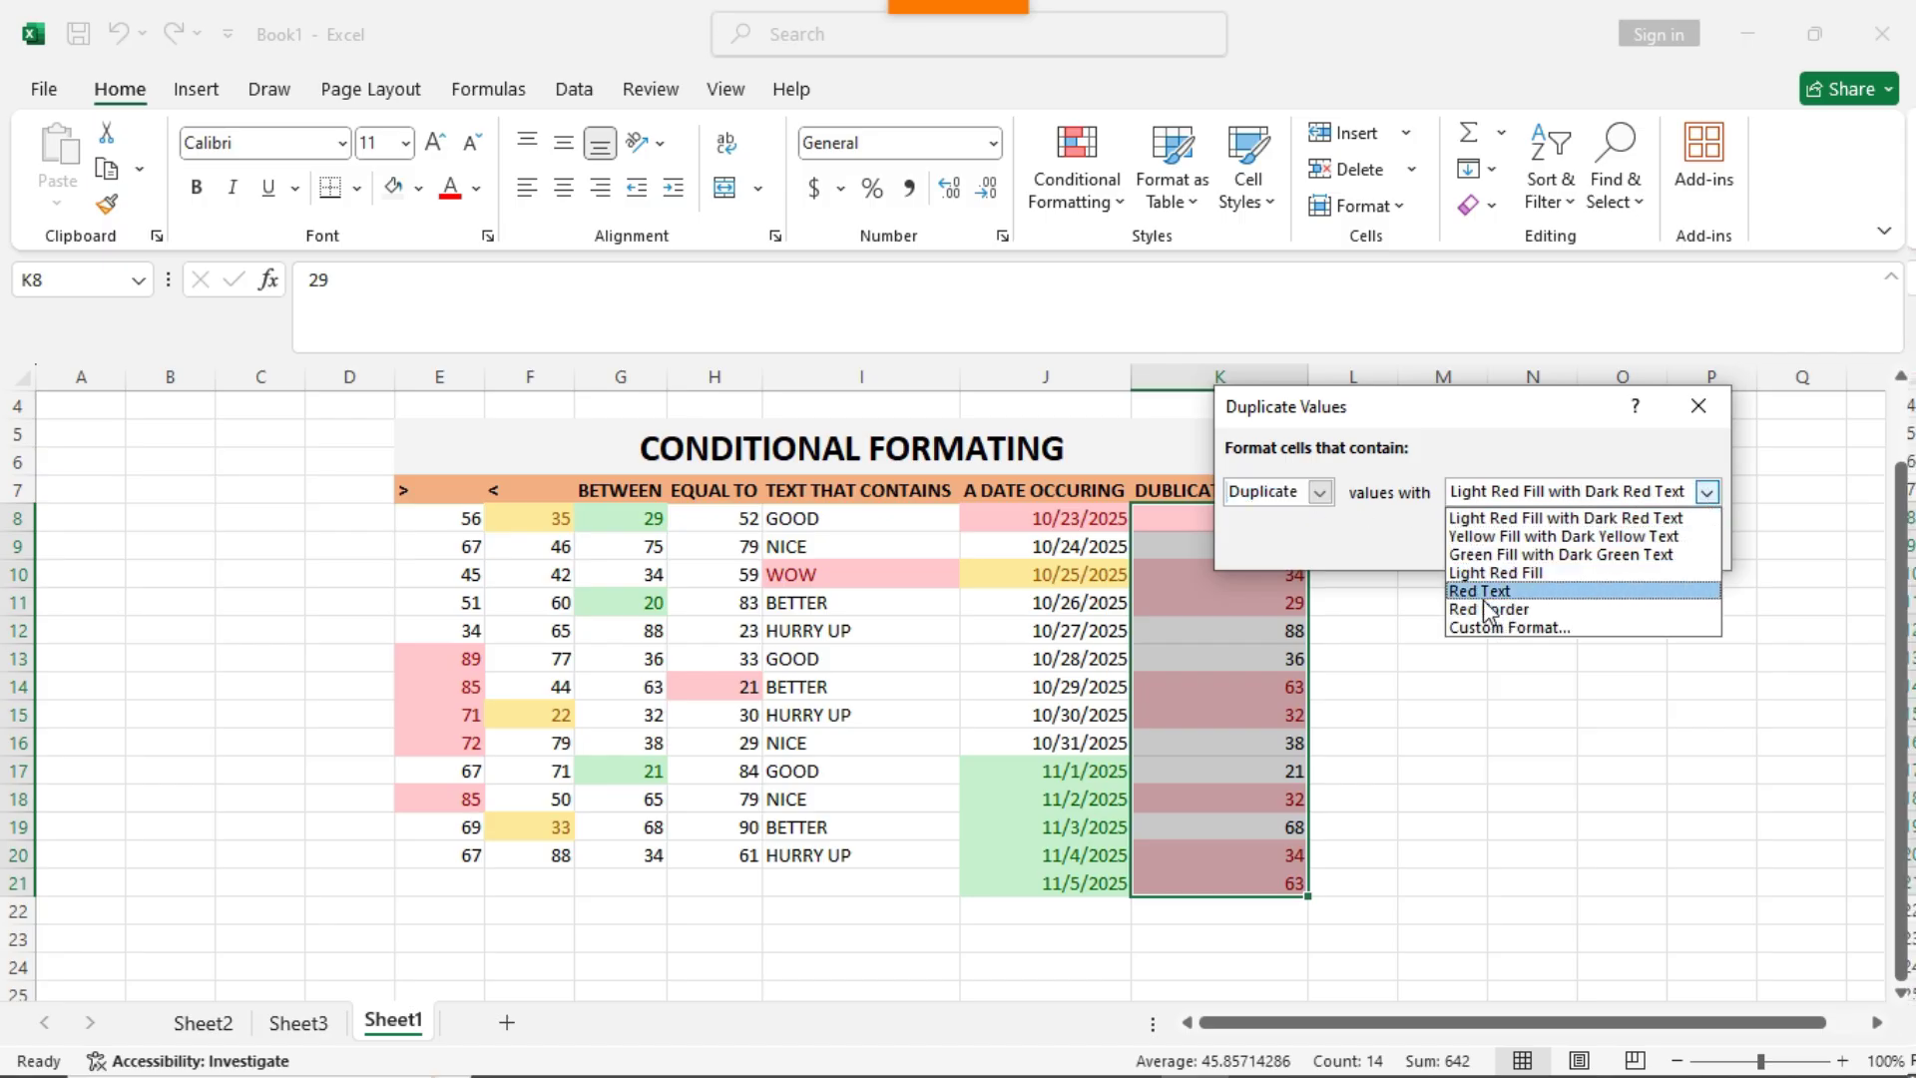
left_click(1527, 627)
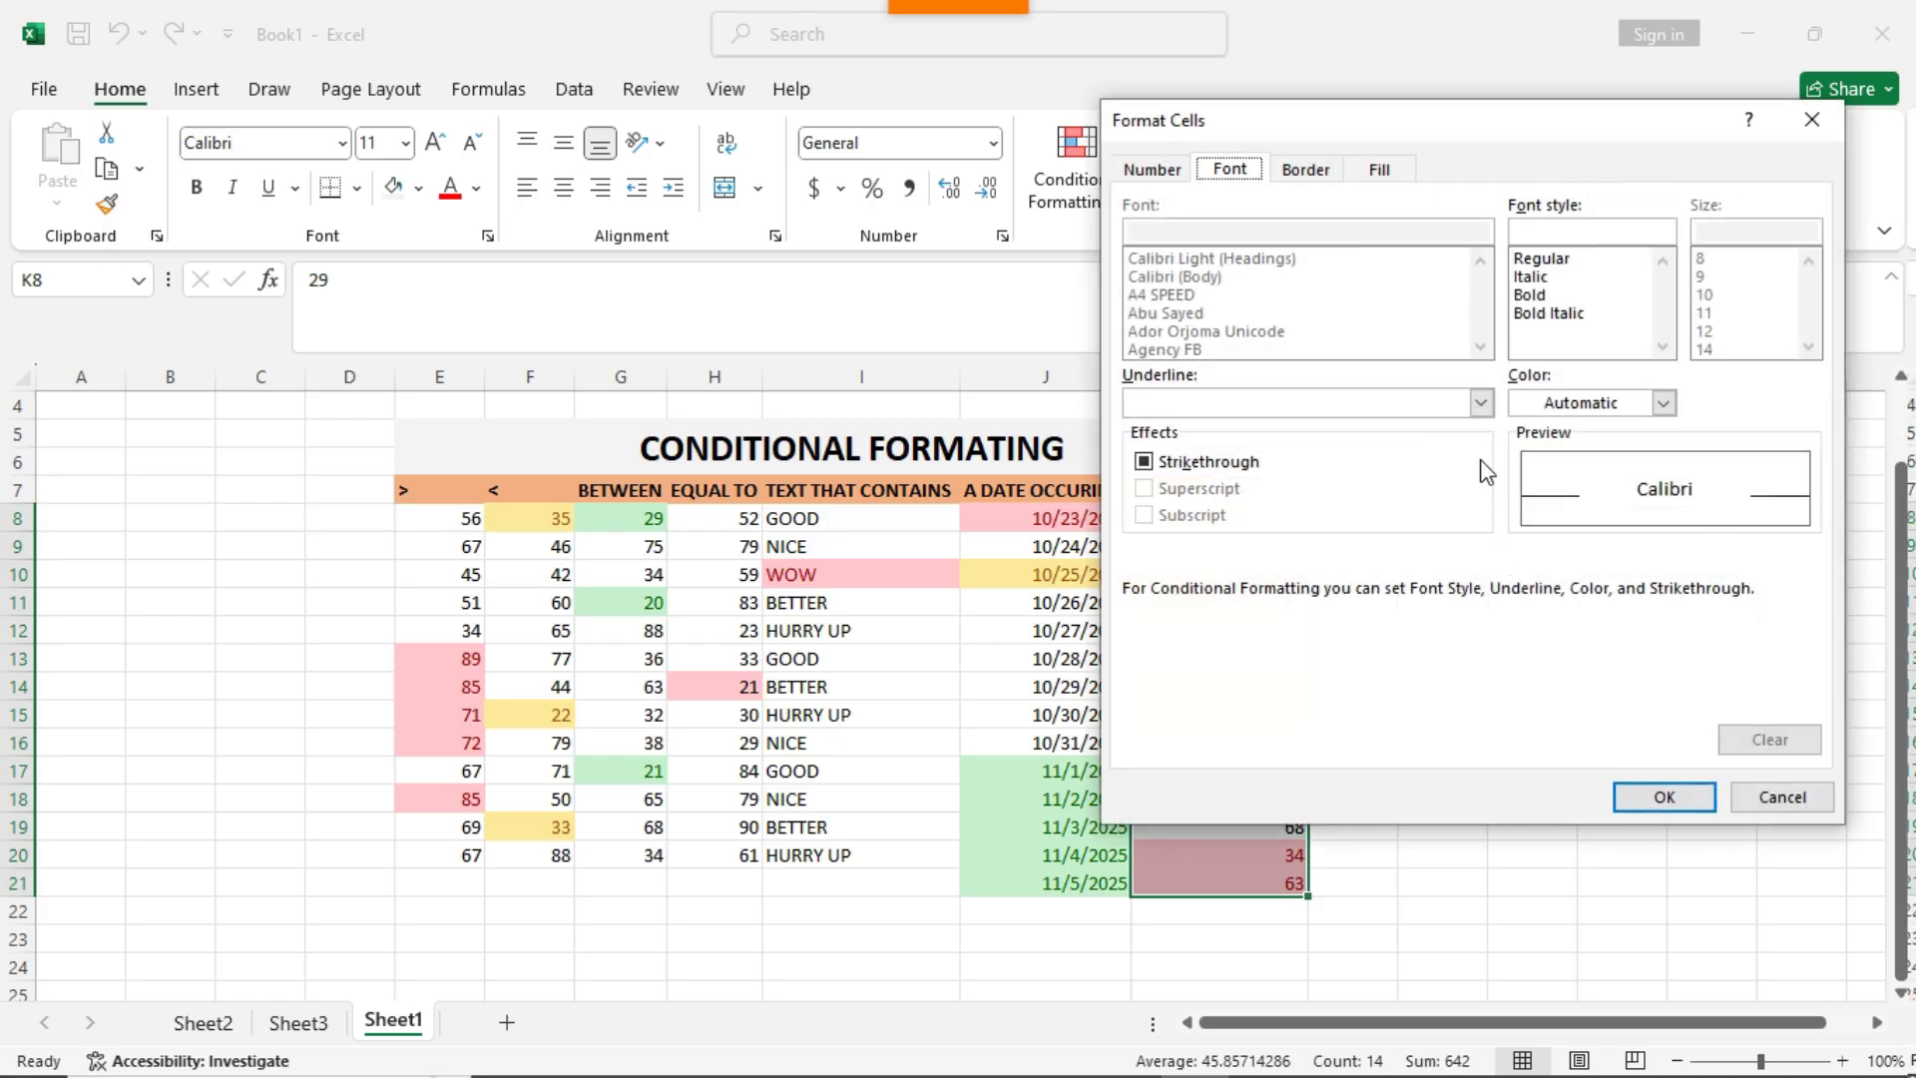
left_click(1385, 174)
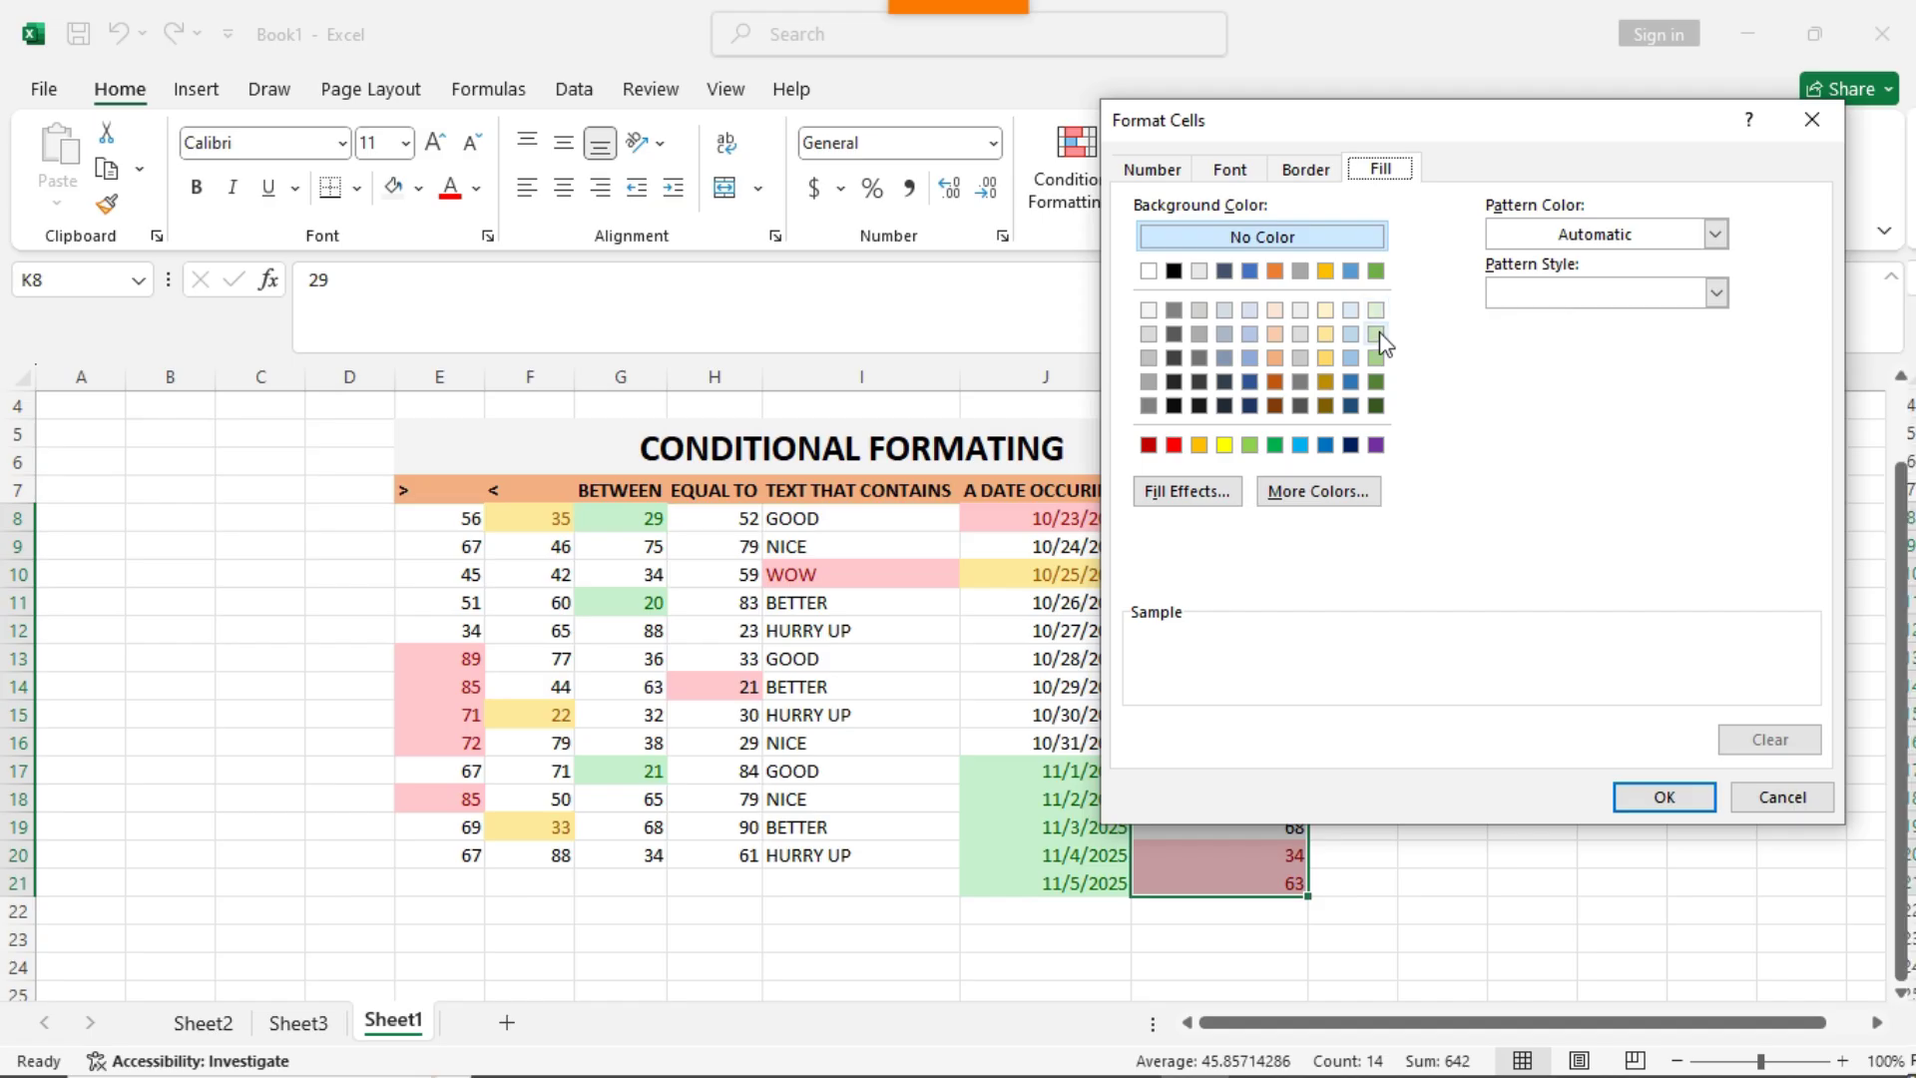
left_click(1333, 448)
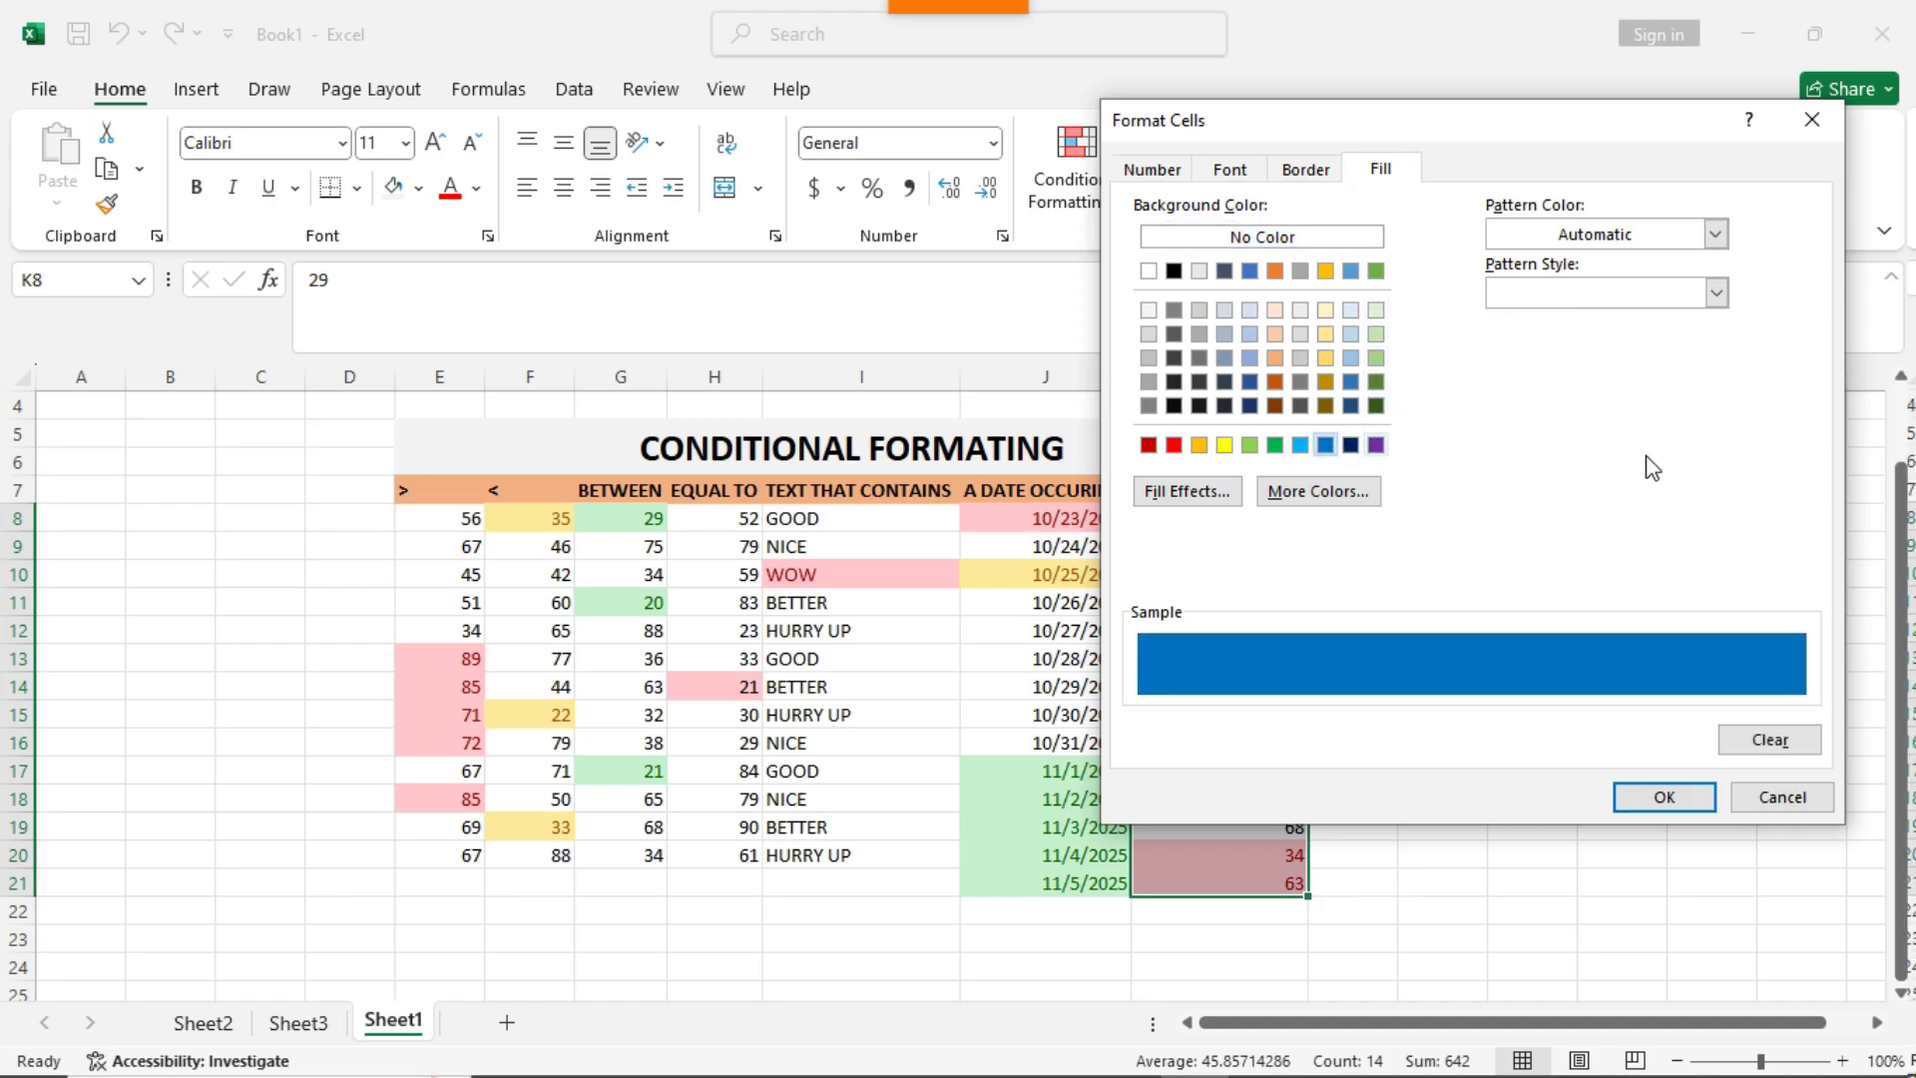
left_click(1664, 798)
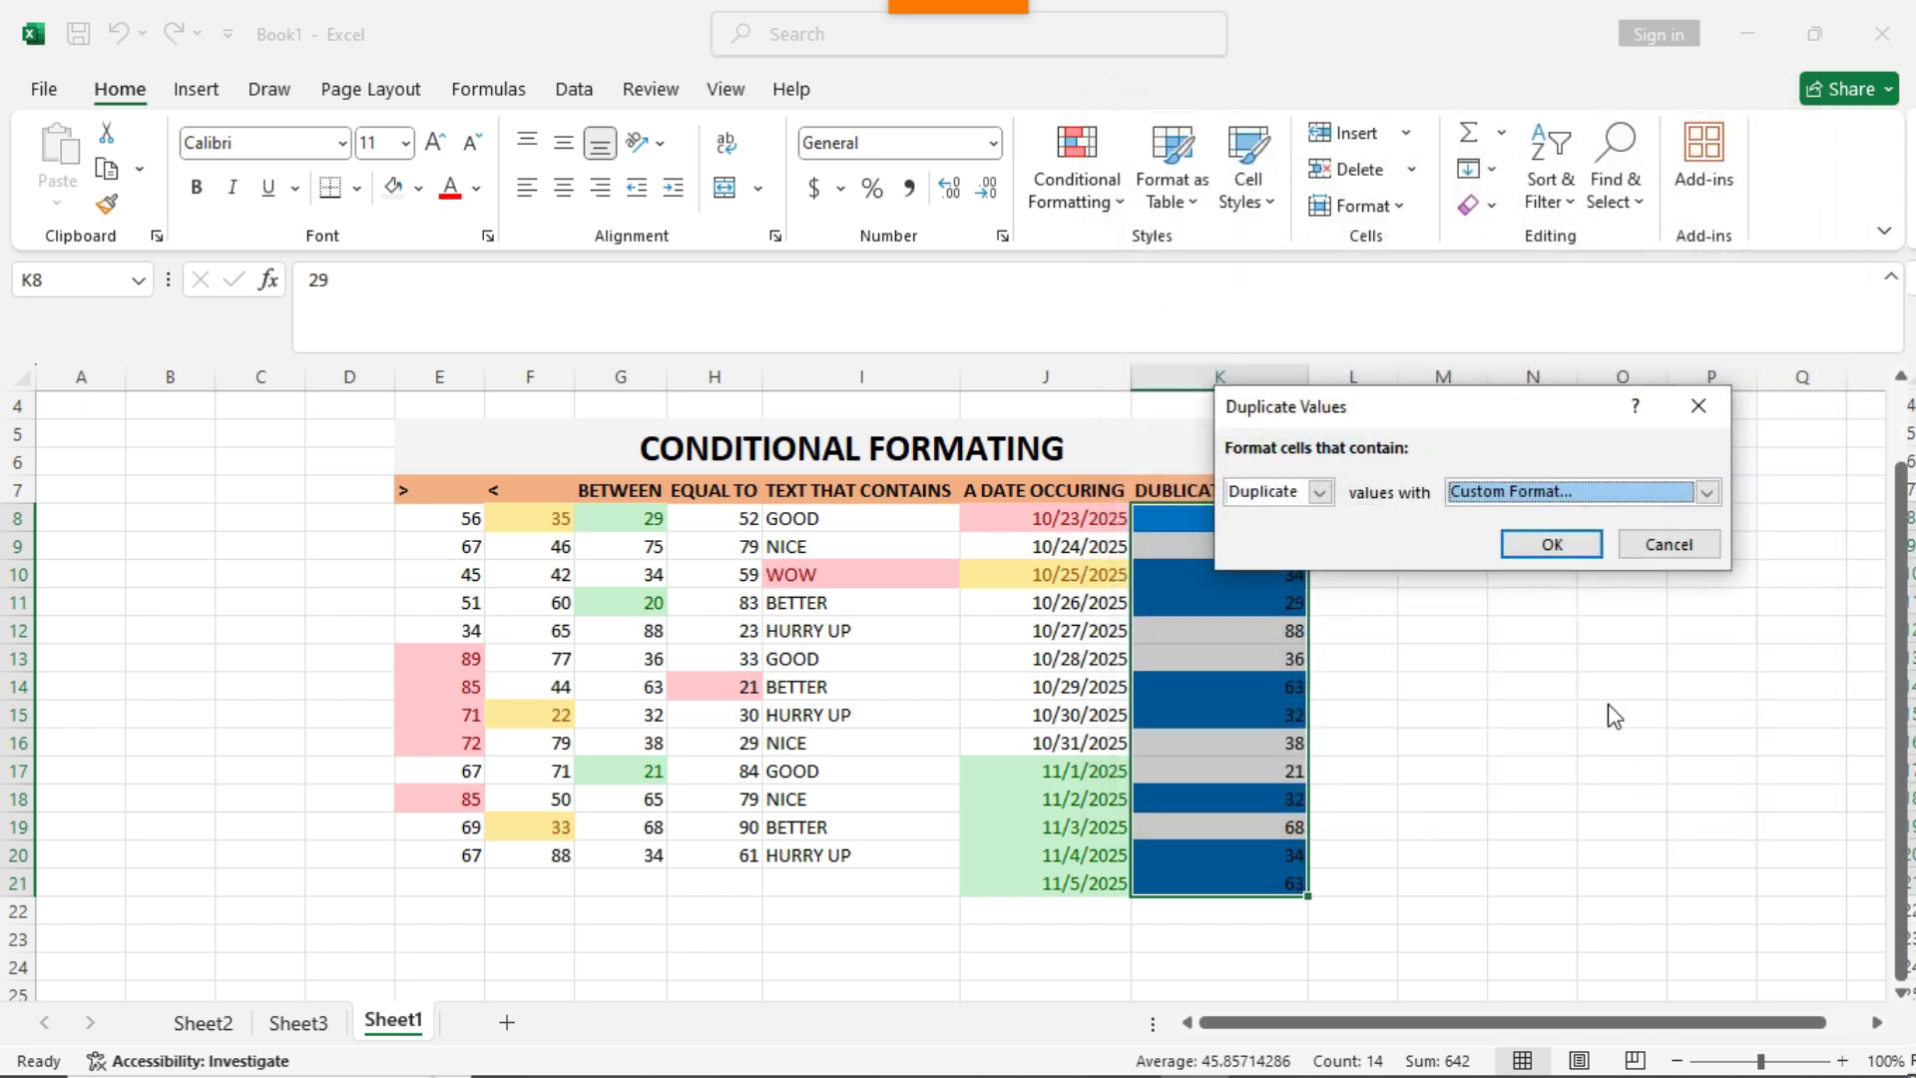
left_click(1547, 545)
left_click(1471, 578)
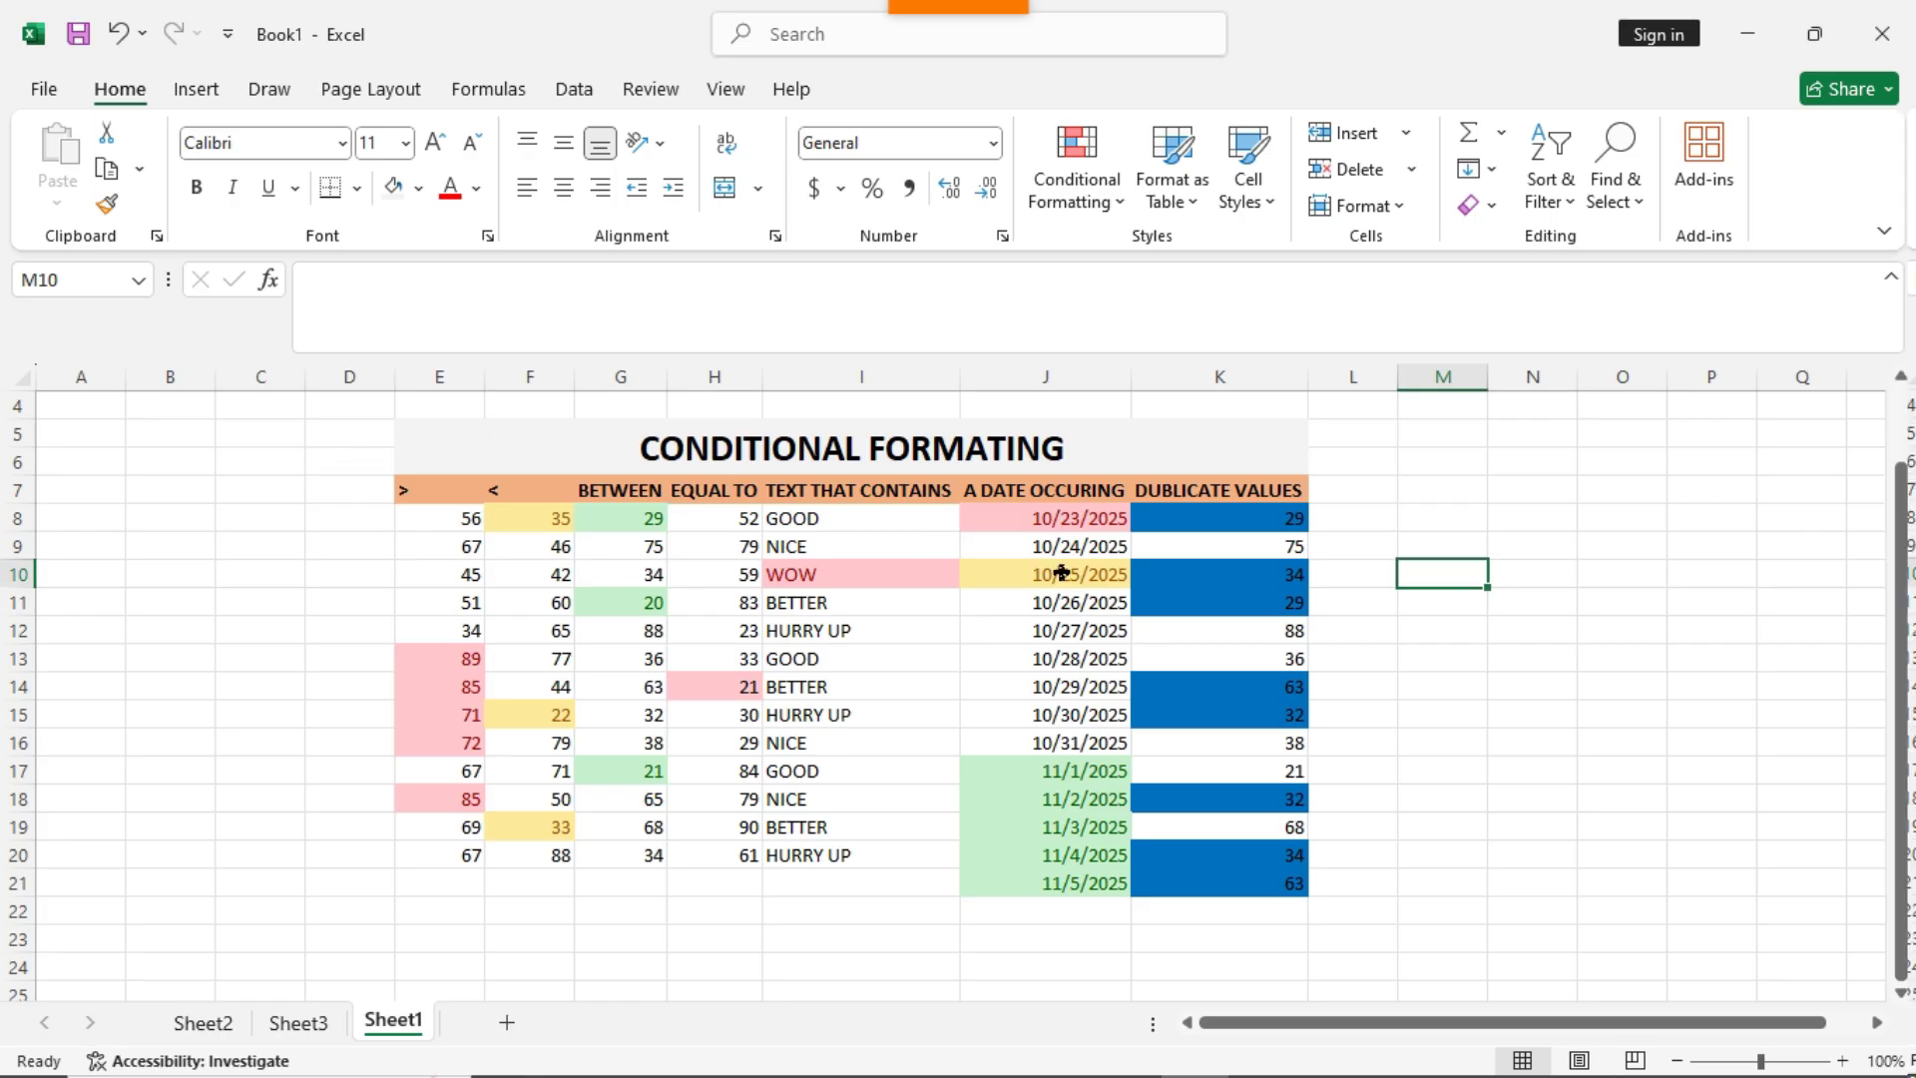
Look over the available Highlight Cells Rules for conditional formatting
left_click(1083, 184)
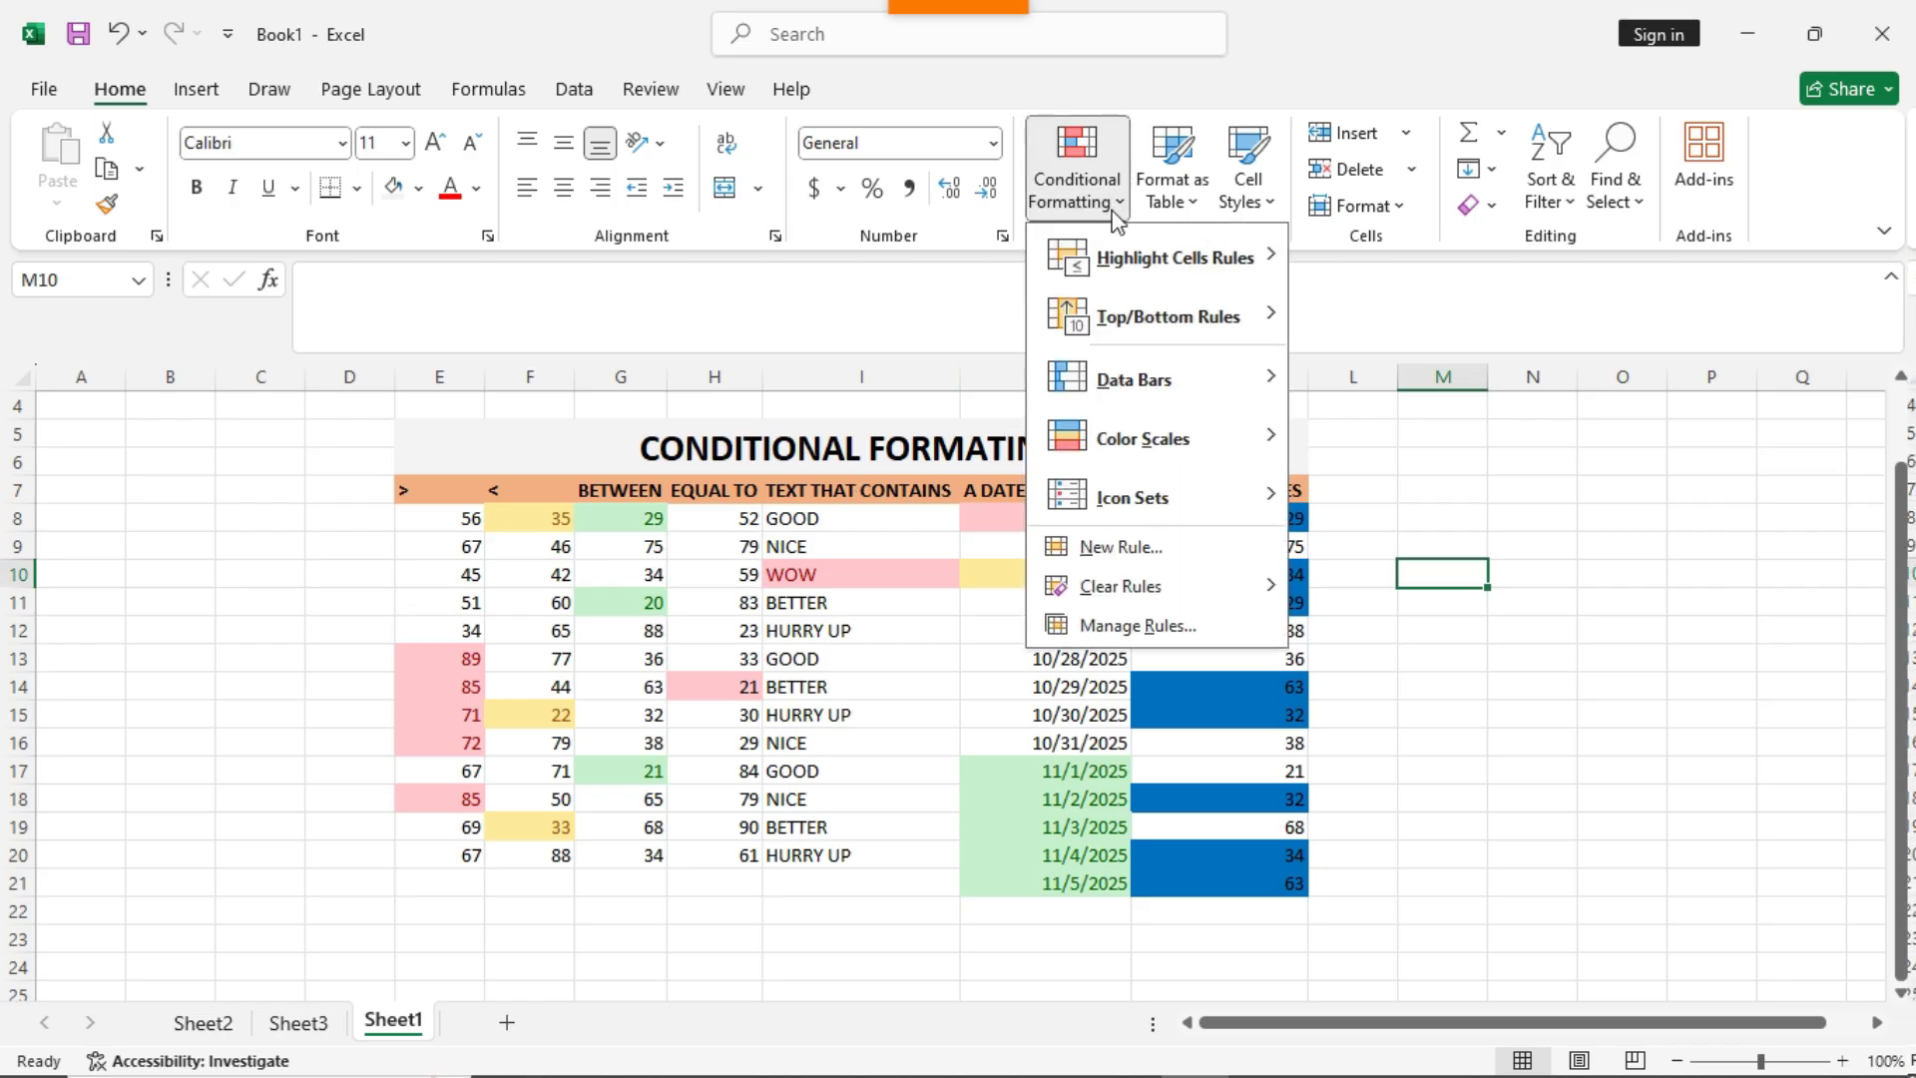
mouse_move(1188, 266)
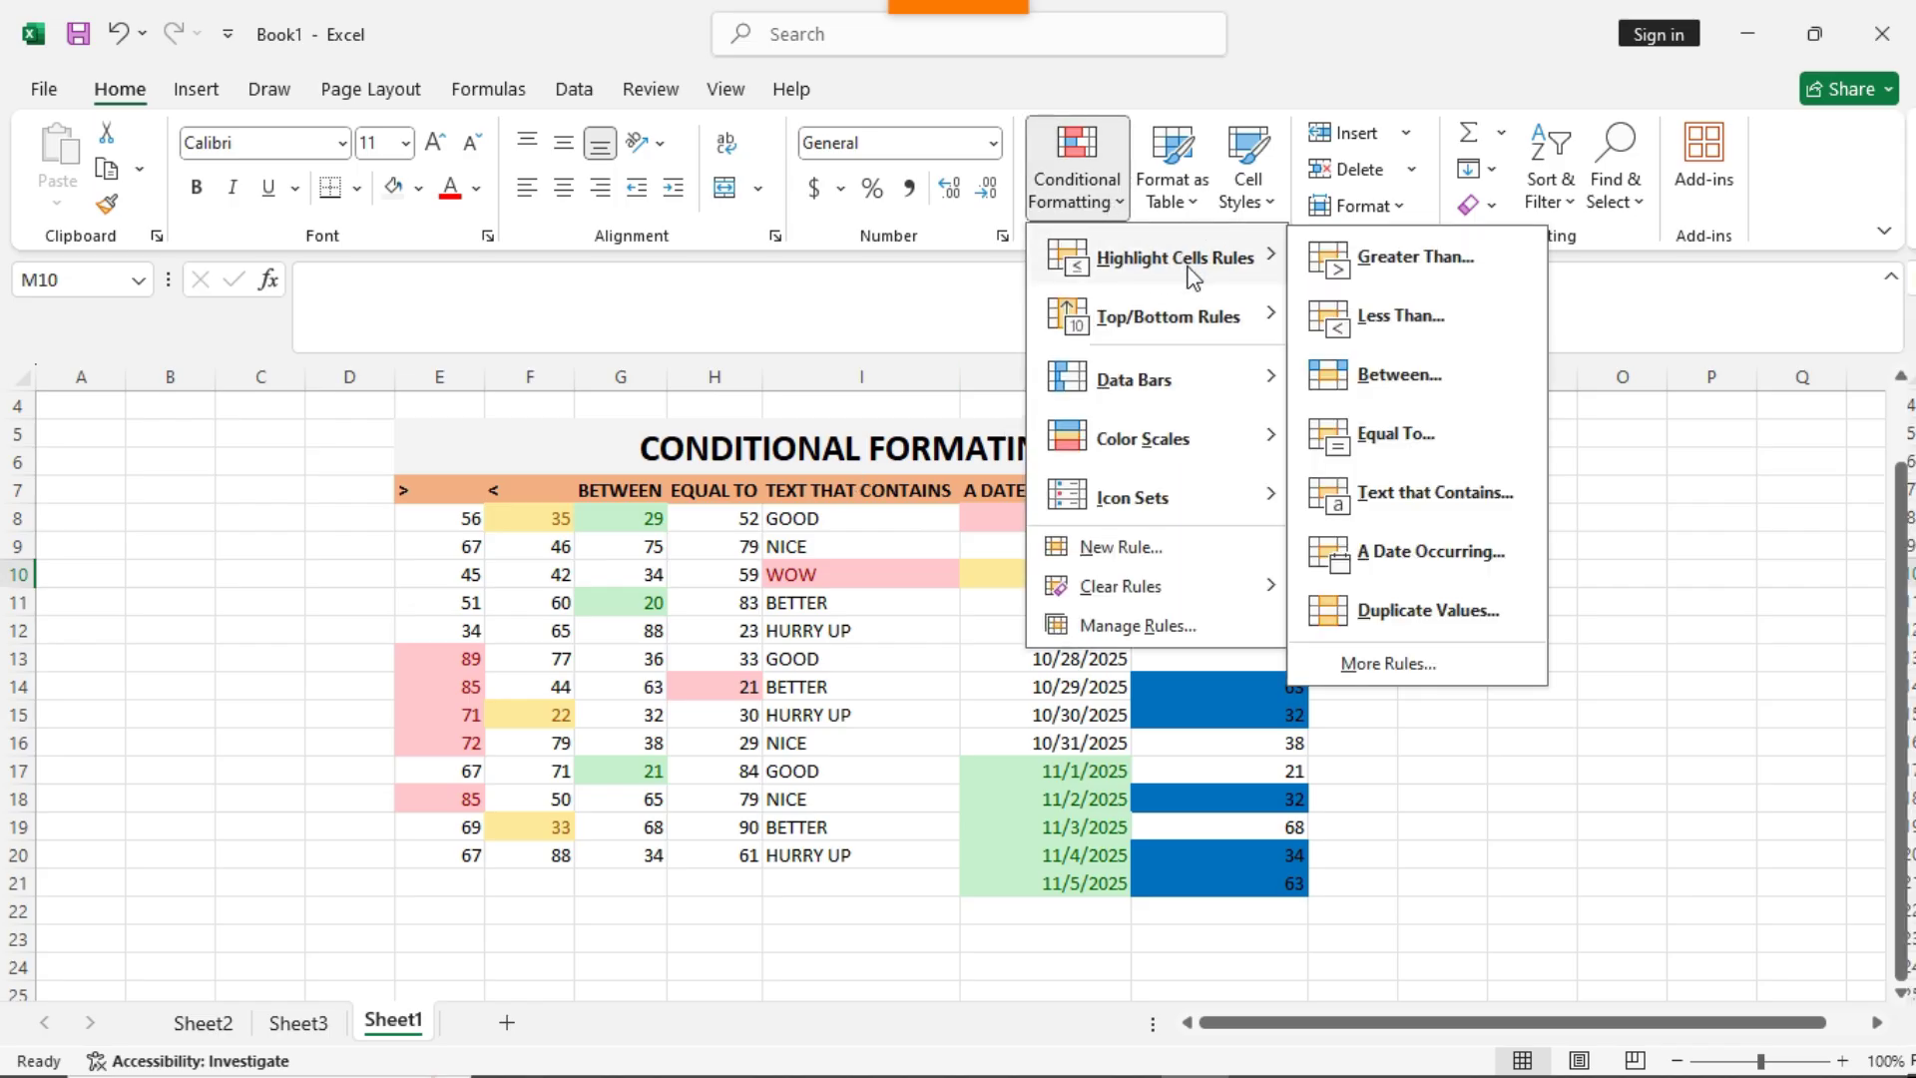